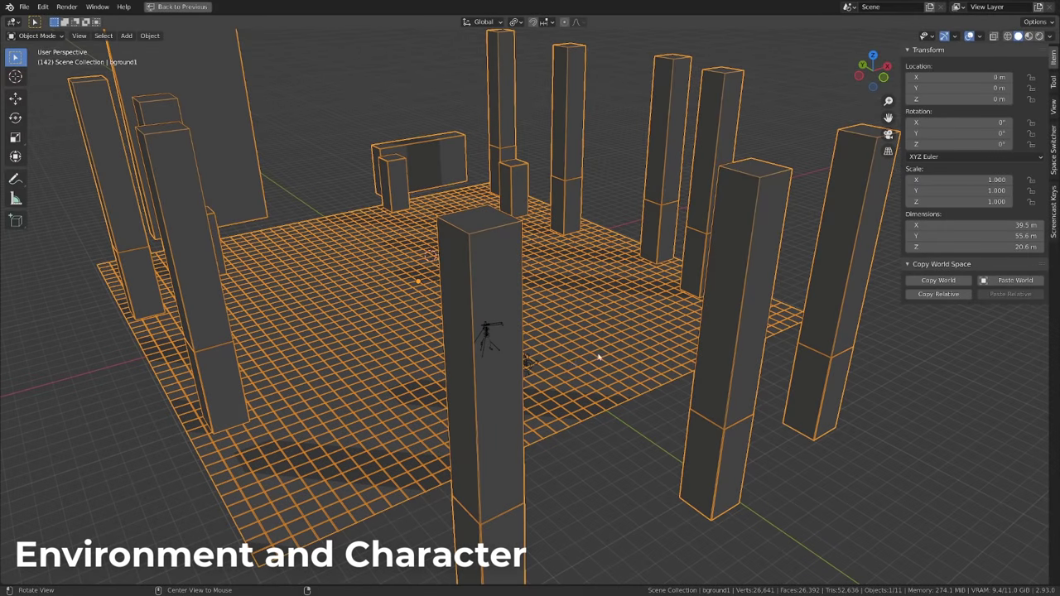
# Step: Select all the rock meshes and look over the low-poly environment from different angles and through the camera
pyautogui.moveTo(598, 358); pyautogui.dragTo(514, 361, button='middle')
pyautogui.press('KP_0')
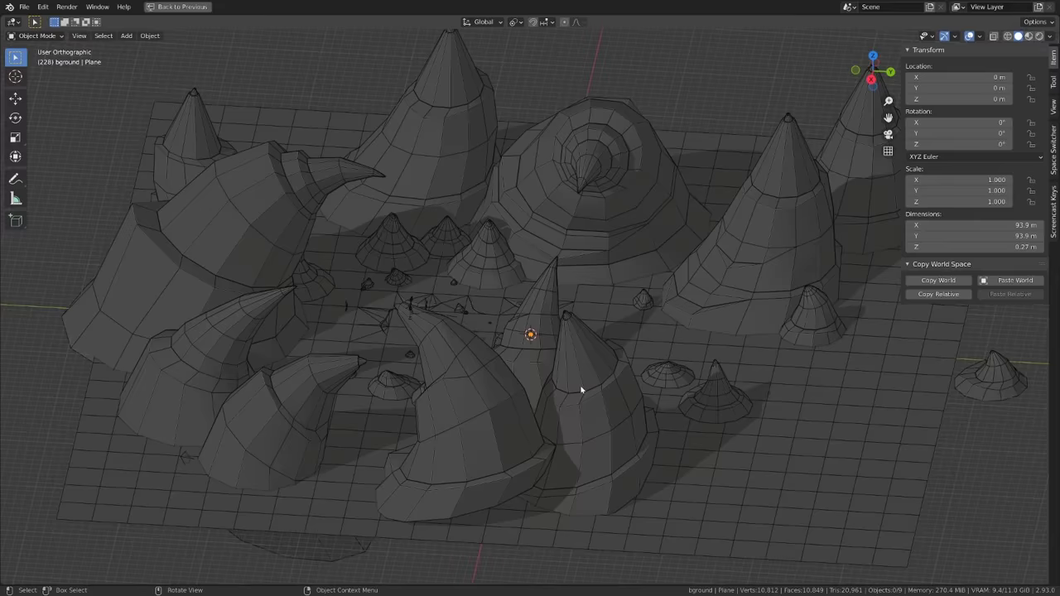
pyautogui.press('a')
pyautogui.moveTo(625, 397); pyautogui.dragTo(747, 377, button='middle')
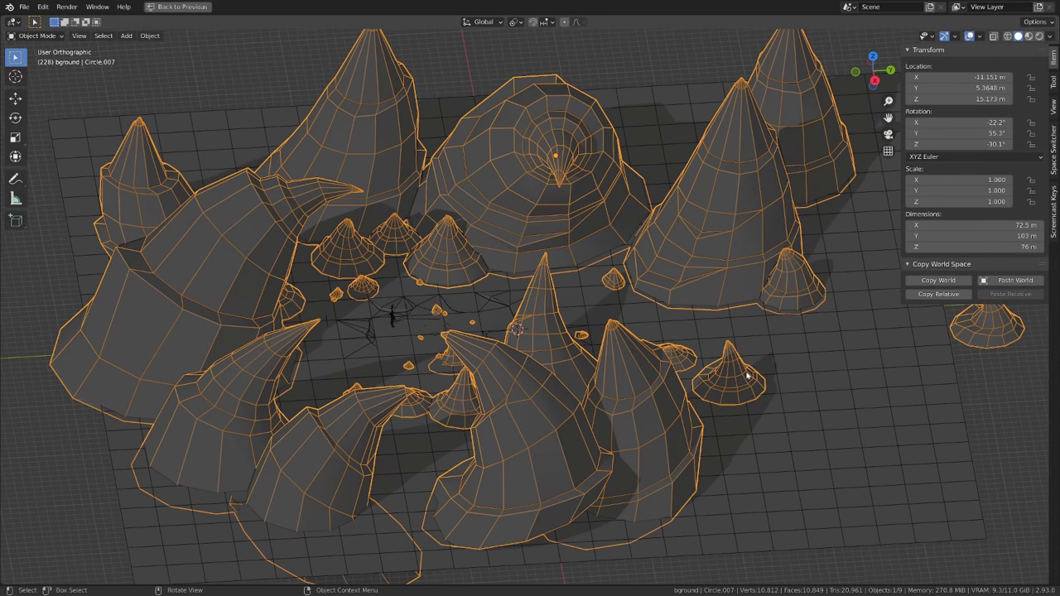
pyautogui.press('KP_0')
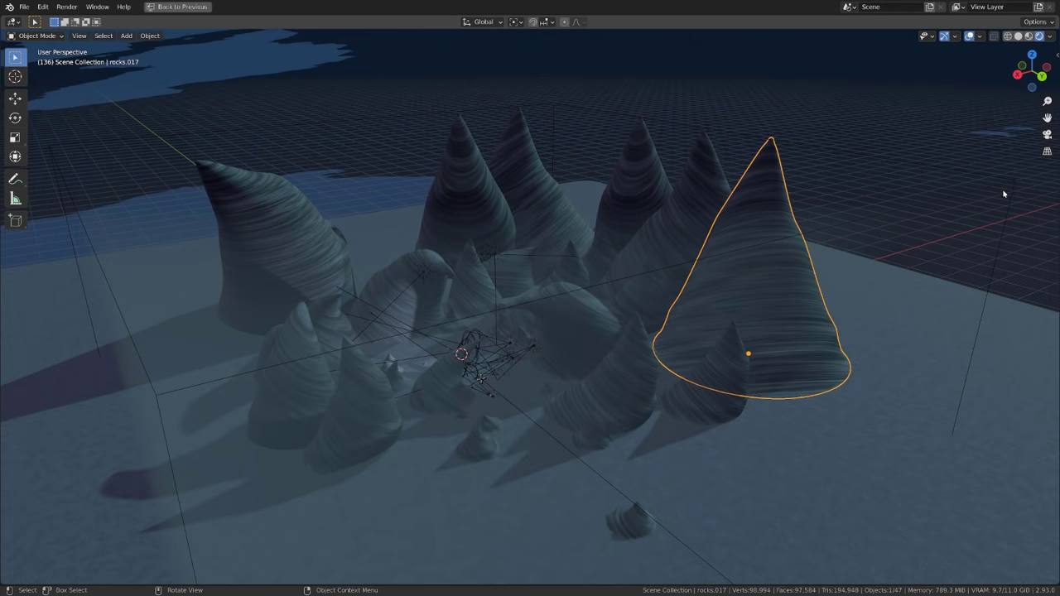
pyautogui.click(1003, 193)
pyautogui.press('g')
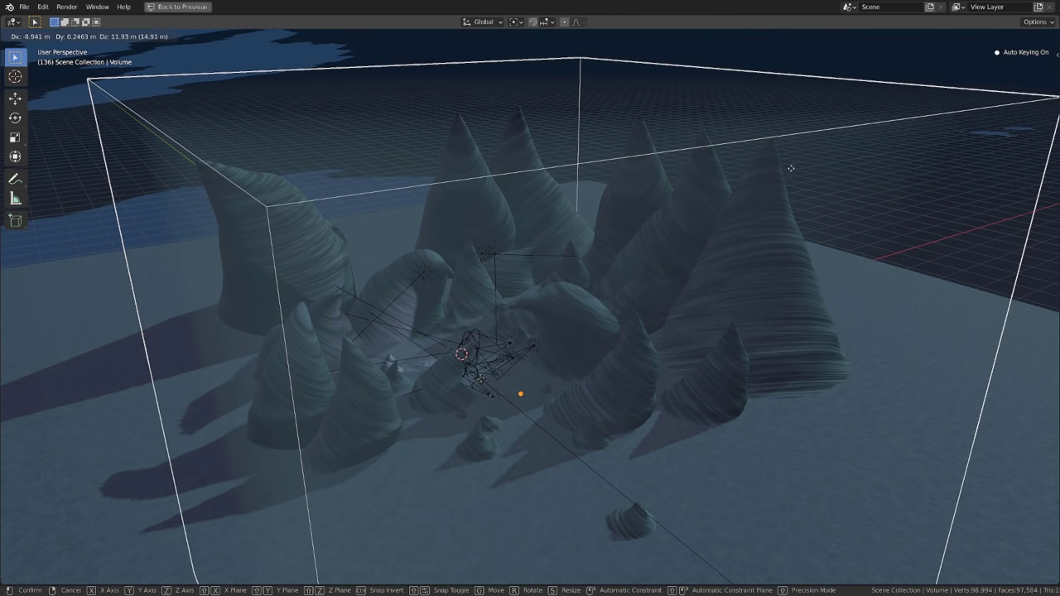
pyautogui.rightClick(794, 203)
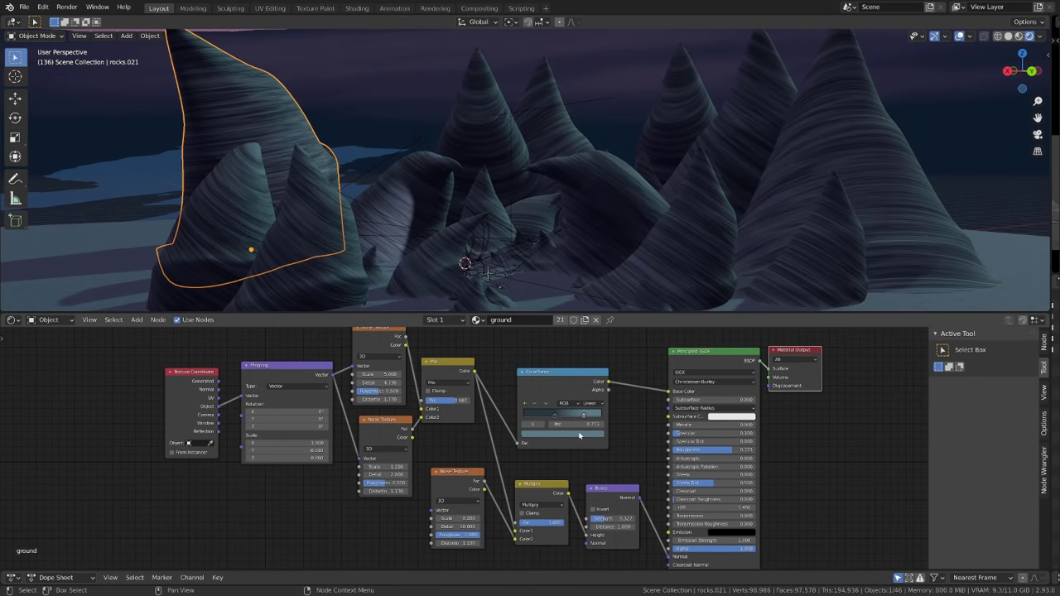
pyautogui.moveTo(556, 344)
pyautogui.mouseDown()
pyautogui.moveTo(553, 368)
pyautogui.moveTo(573, 349)
pyautogui.mouseUp()
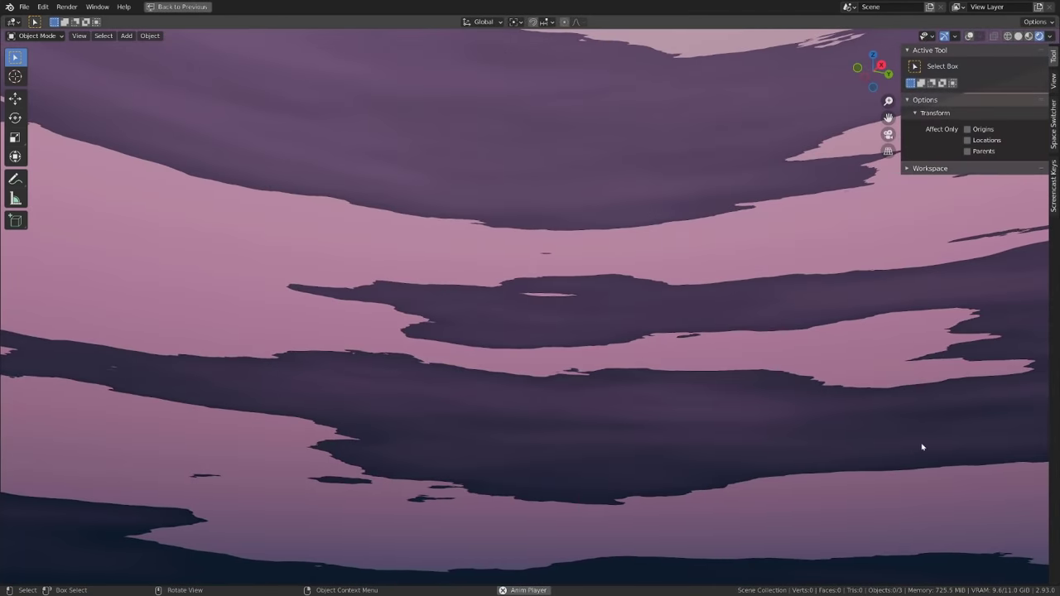
pyautogui.moveTo(837, 402); pyautogui.dragTo(715, 439, button='middle')
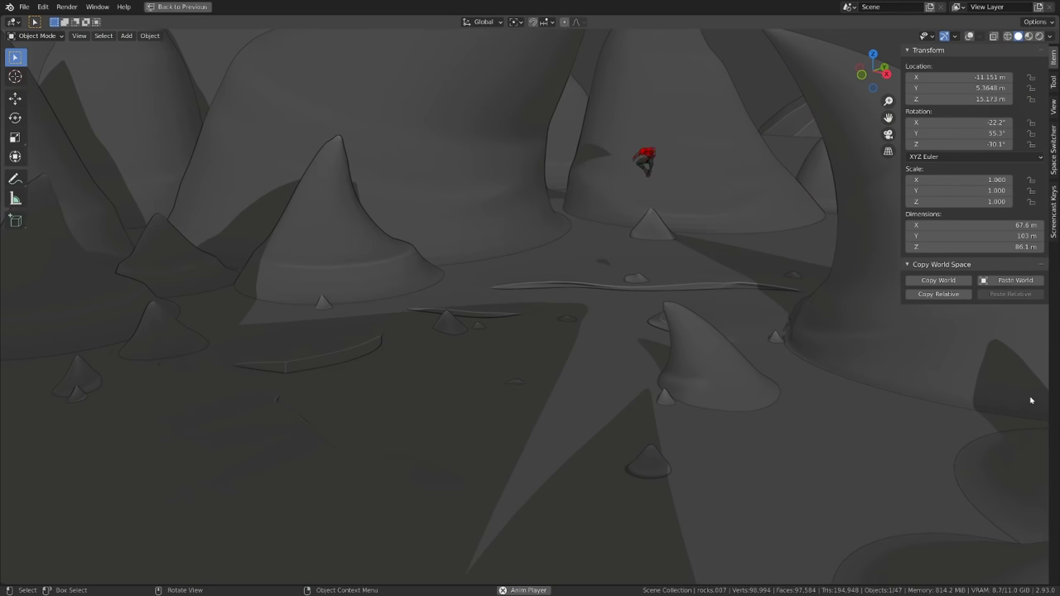
pyautogui.press('n')
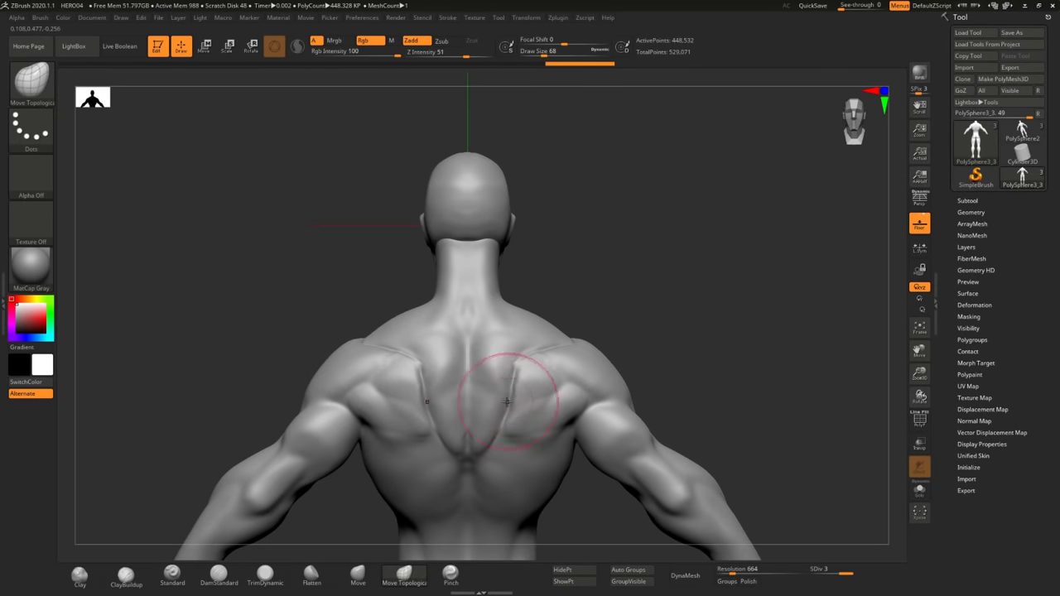
pyautogui.moveTo(496, 435); pyautogui.dragTo(544, 333, button='right')
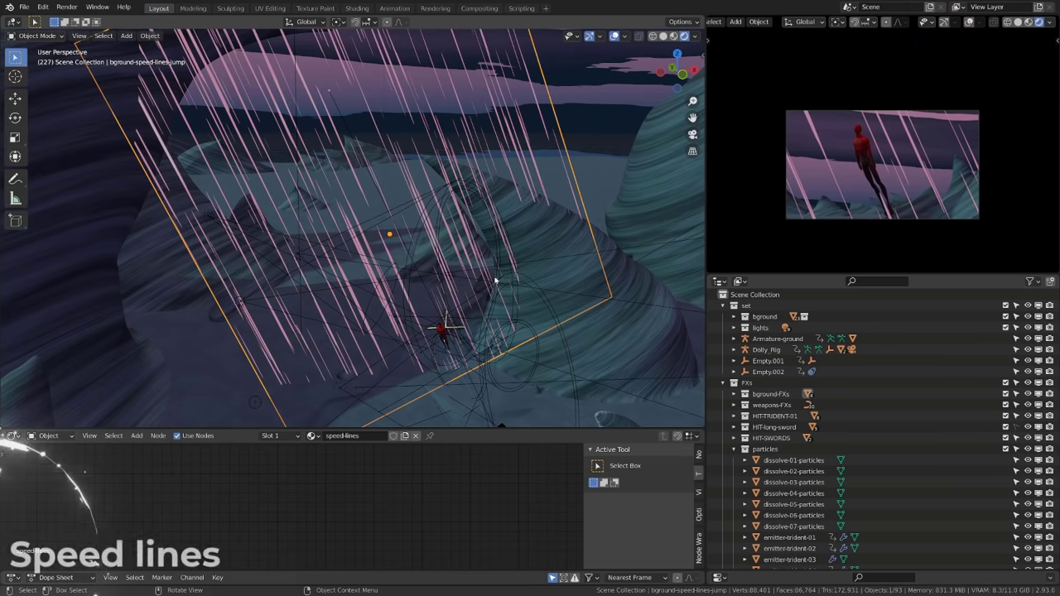
# Step: Select the bground-speed-lines-jump plane from among the overlapping background objects in the viewport
pyautogui.click(450, 176)
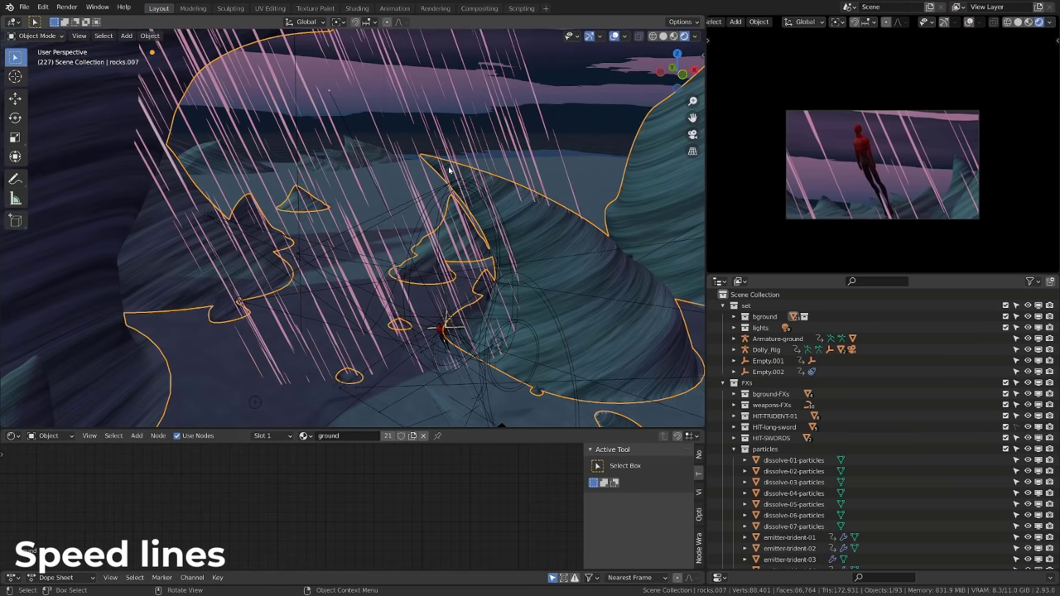
pyautogui.click(489, 103)
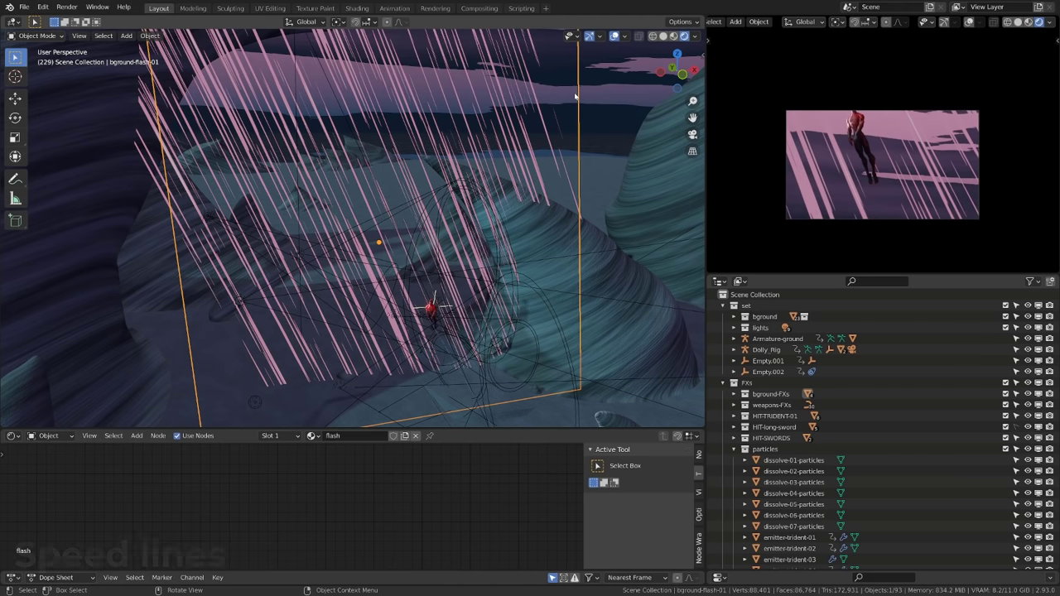
pyautogui.click(156, 181)
pyautogui.click(158, 182)
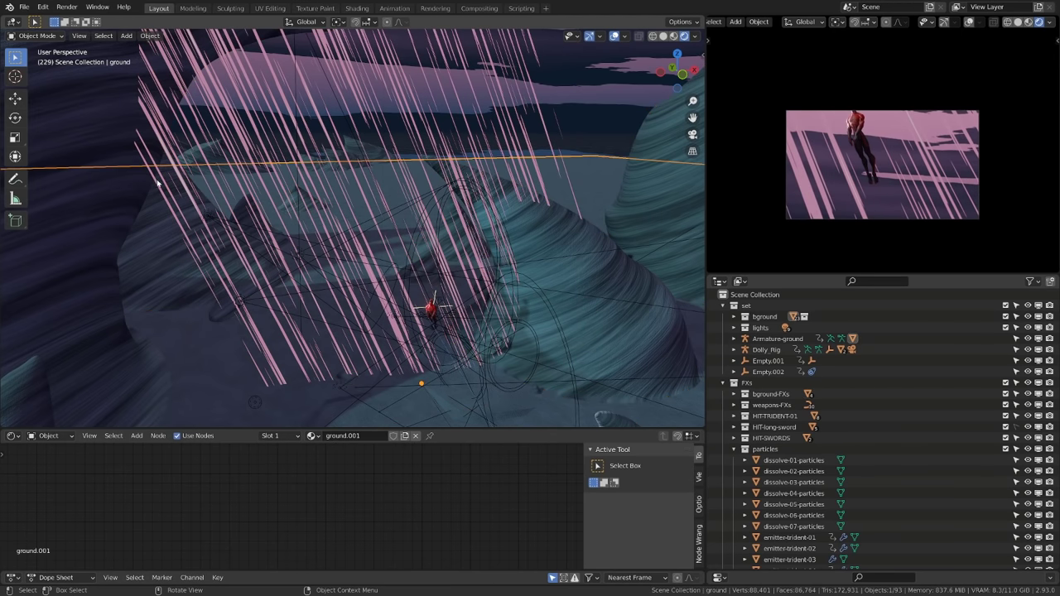
pyautogui.click(157, 186)
pyautogui.click(159, 188)
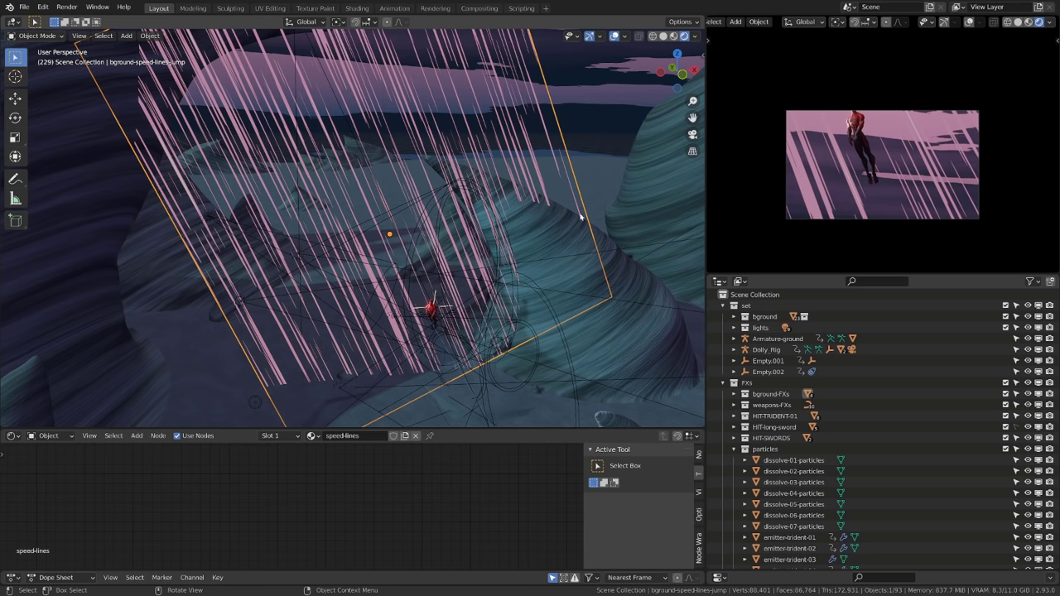
# Step: Step backward and forward through the frames to examine how the speed lines animate during the jump
pyautogui.press('Left')
pyautogui.press('Left')
pyautogui.press('Left')
pyautogui.press('Right')
pyautogui.press('Right')
pyautogui.press('Right')
pyautogui.press('Right')
pyautogui.press('Right')
pyautogui.press('Right')
pyautogui.press('Right')
pyautogui.press('Right')
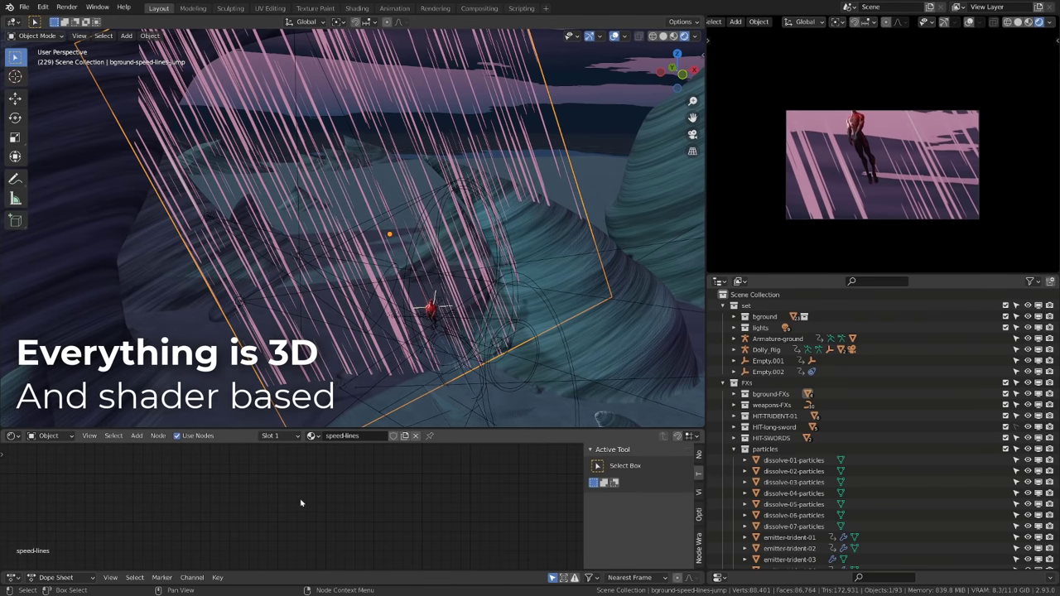
# Step: Fit the whole speed-lines node tree in view and make the shader editor taller
pyautogui.press('Home')
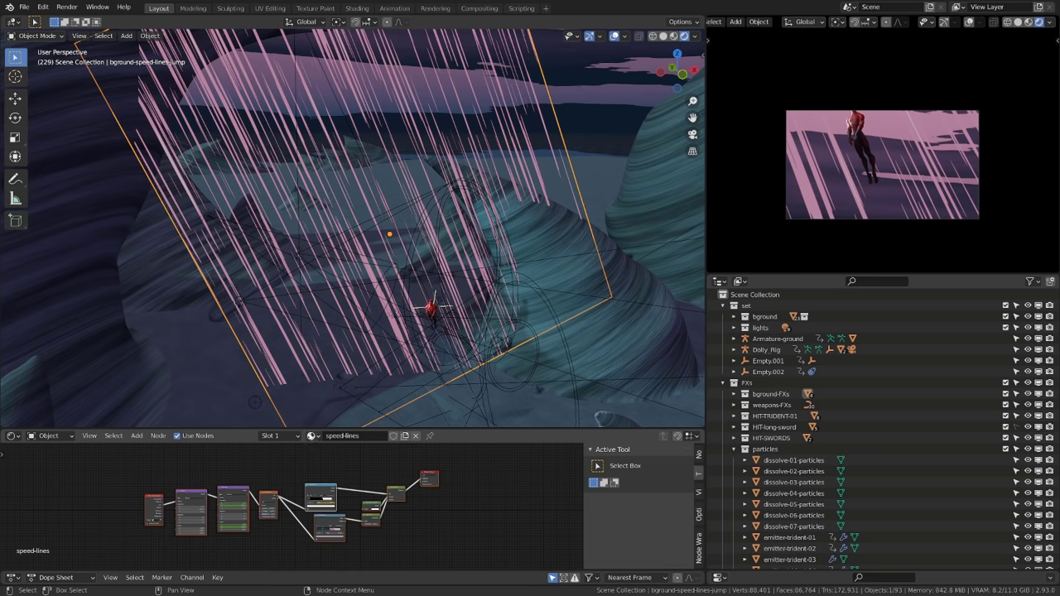
pyautogui.moveTo(310, 429); pyautogui.dragTo(310, 287)
pyautogui.scroll(4, 298, 378)
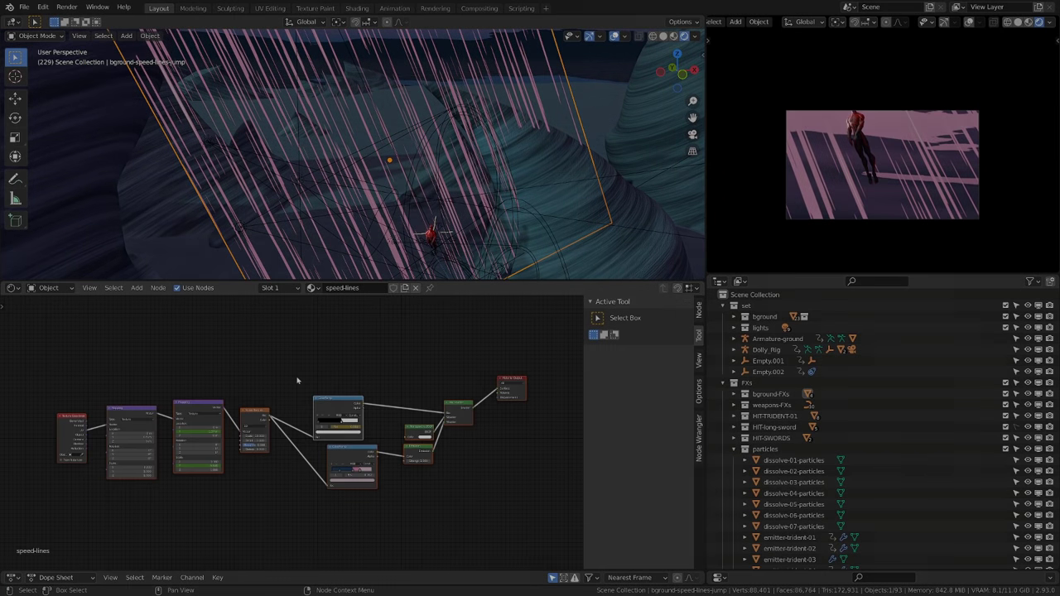
pyautogui.keyDown('alt'); pyautogui.moveTo(356, 359); pyautogui.dragTo(372, 336); pyautogui.keyUp('alt')
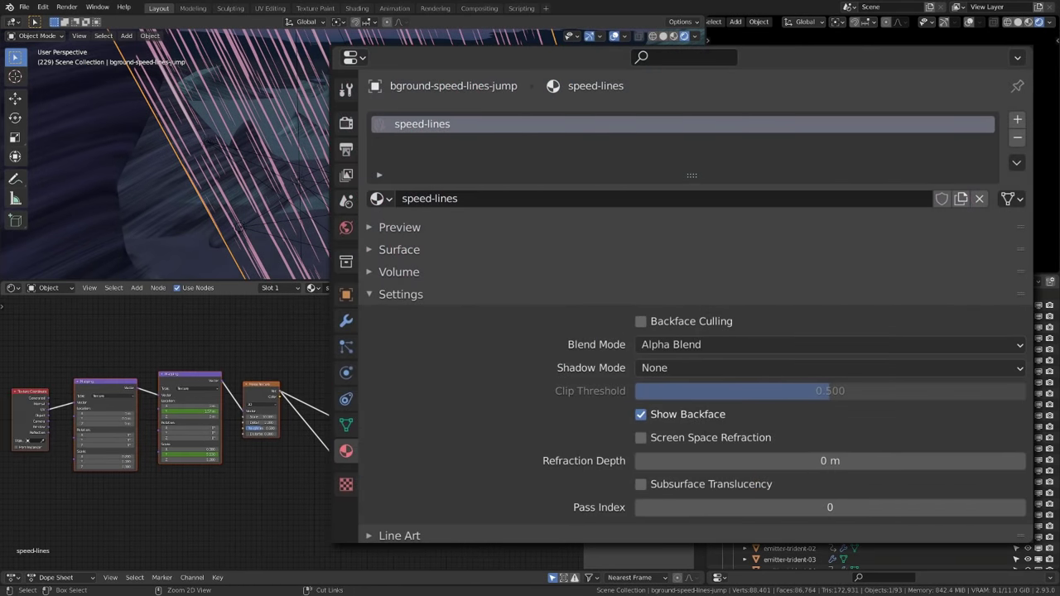
# Step: Hide the shader editor's sidebar and widen the viewport and shader editor across the window
pyautogui.press('n')
pyautogui.moveTo(703, 273); pyautogui.dragTo(1050, 273)
pyautogui.scroll(3, 523, 431)
pyautogui.moveTo(523, 431)
pyautogui.mouseDown(button='middle')
pyautogui.moveTo(446, 428)
pyautogui.moveTo(567, 425)
pyautogui.mouseUp(button='middle')
pyautogui.scroll(-2, 1045, 305)
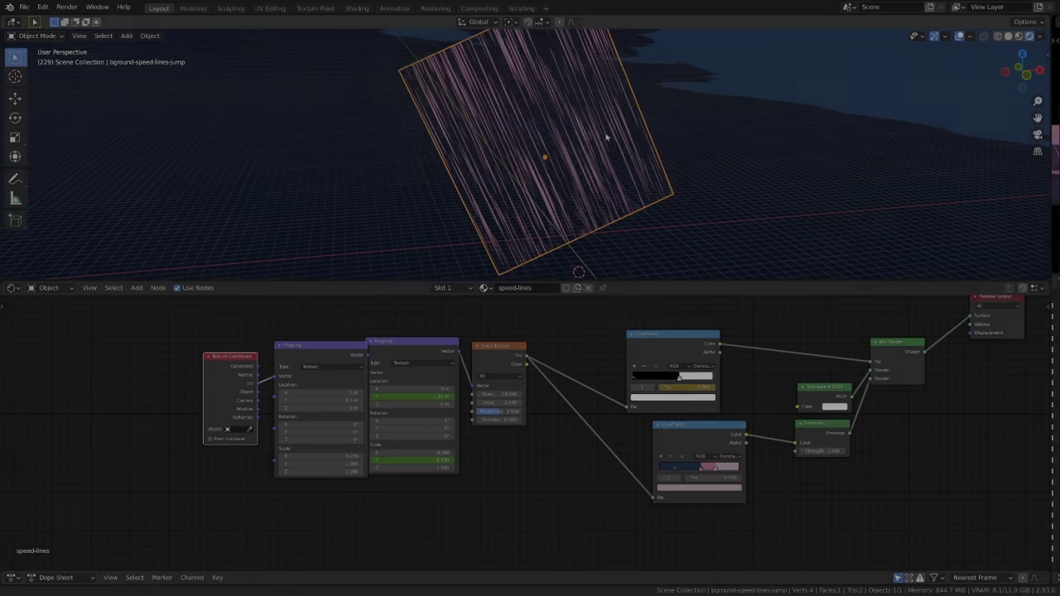
# Step: Examine the speed-lines plane's geometry in Edit Mode and return to Object Mode
pyautogui.press('Tab')
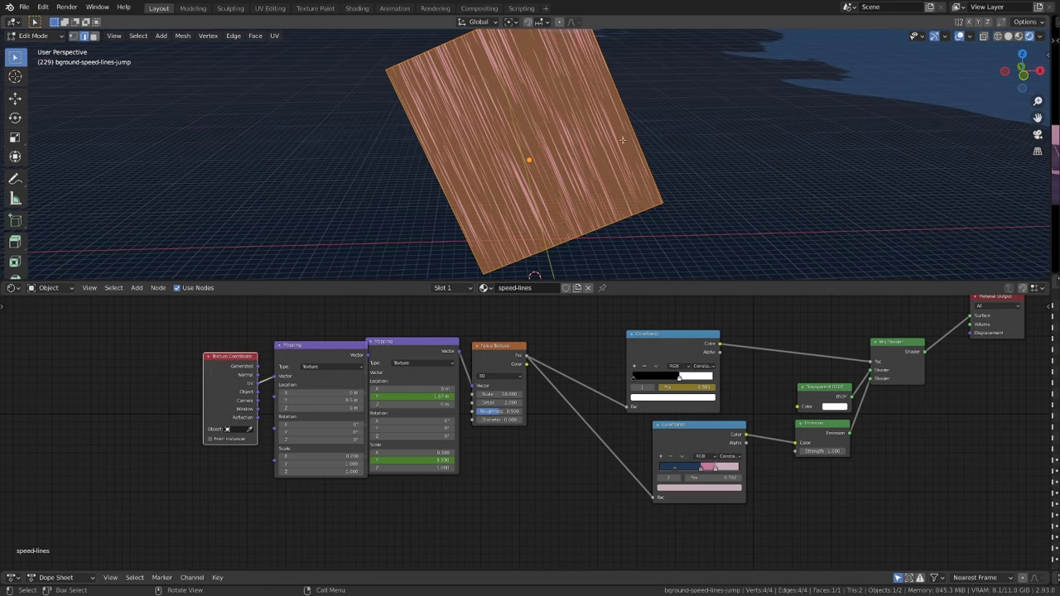
pyautogui.moveTo(622, 139); pyautogui.dragTo(600, 143, button='middle')
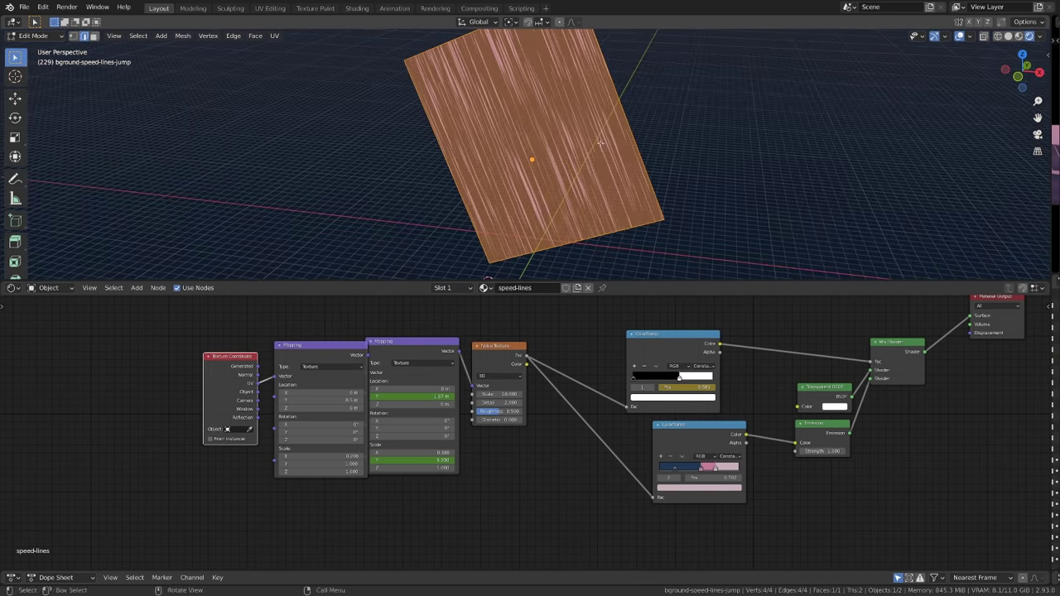
pyautogui.scroll(3, 570, 154)
pyautogui.press('Tab')
pyautogui.moveTo(539, 165); pyautogui.dragTo(634, 154, button='middle')
# Step: Preview the Noise Texture output on the plane and separate the first Mapping node from the second
pyautogui.keyDown('ctrl'); pyautogui.keyDown('shift'); pyautogui.click(493, 355); pyautogui.keyUp('shift'); pyautogui.keyUp('ctrl')
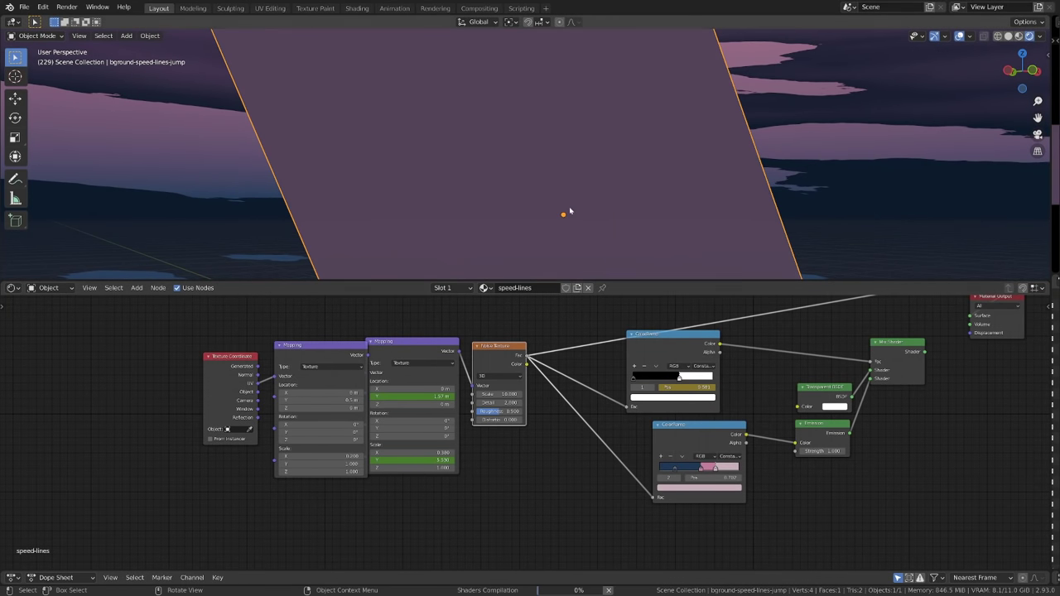
pyautogui.moveTo(534, 166); pyautogui.dragTo(559, 169, button='middle')
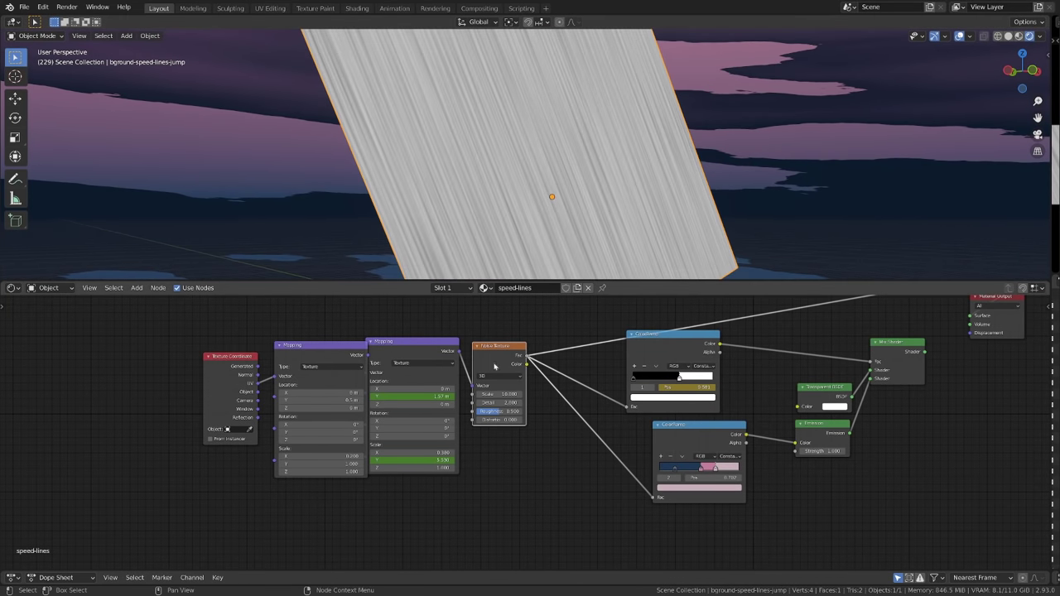
pyautogui.moveTo(306, 345); pyautogui.dragTo(300, 346)
pyautogui.scroll(2, 322, 501)
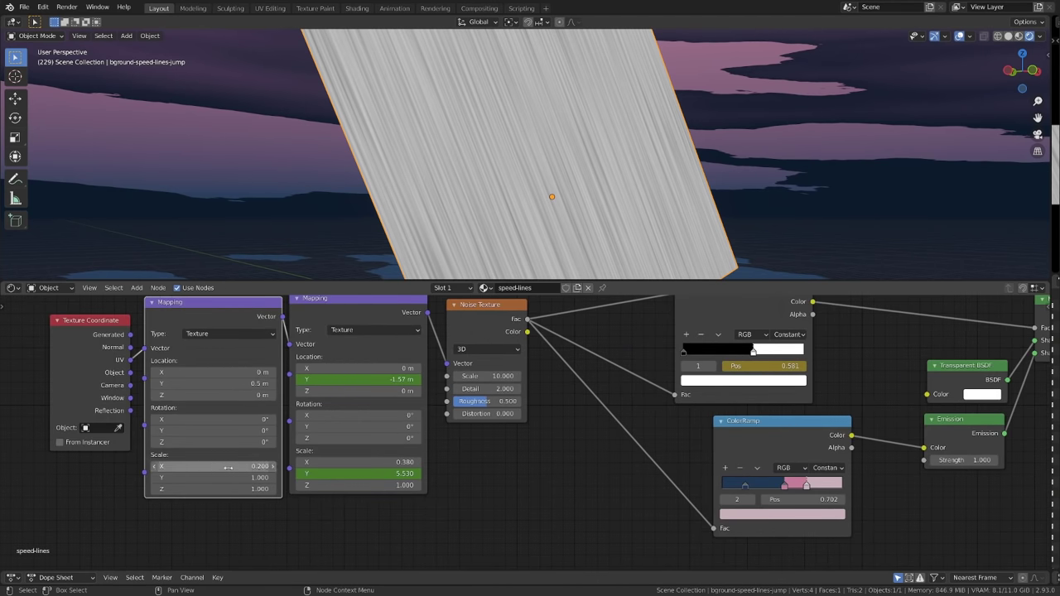
pyautogui.moveTo(227, 467)
pyautogui.mouseDown()
pyautogui.moveTo(278, 467)
pyautogui.moveTo(227, 467)
pyautogui.mouseUp()
# Step: Preview the black-and-white ColorRamp on the plane and align the blue-and-pink ColorRamp node directly beneath it
pyautogui.moveTo(623, 406); pyautogui.dragTo(487, 464, button='middle')
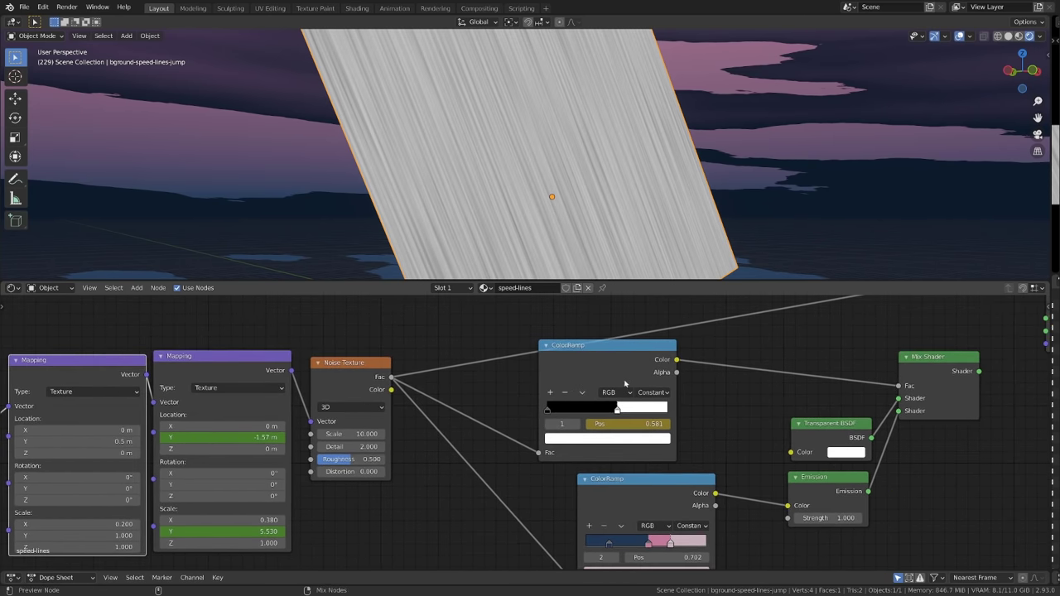
pyautogui.moveTo(688, 528); pyautogui.dragTo(673, 484, button='middle')
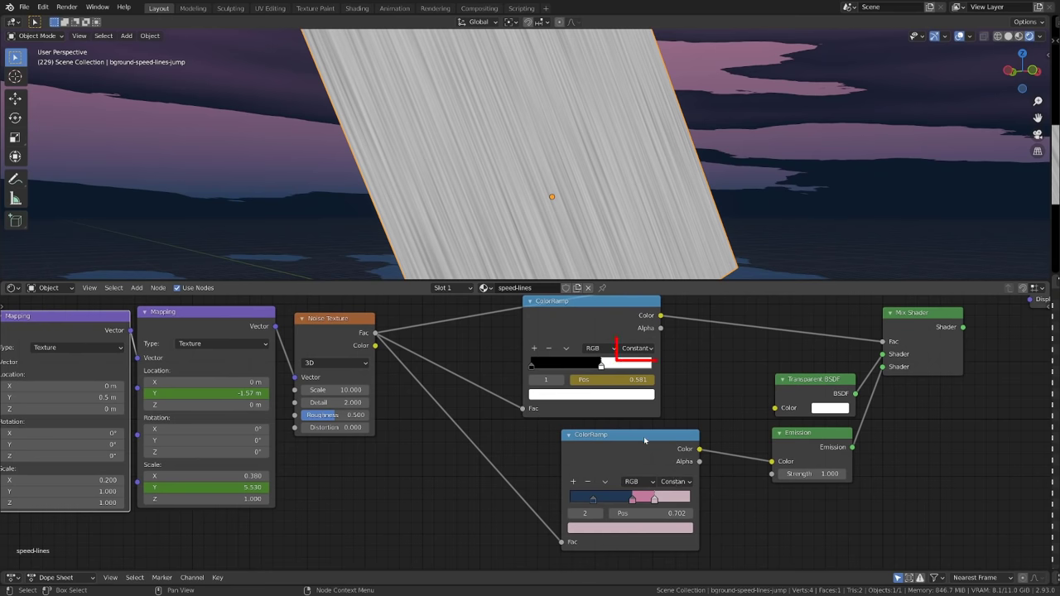
pyautogui.moveTo(643, 436); pyautogui.dragTo(623, 424)
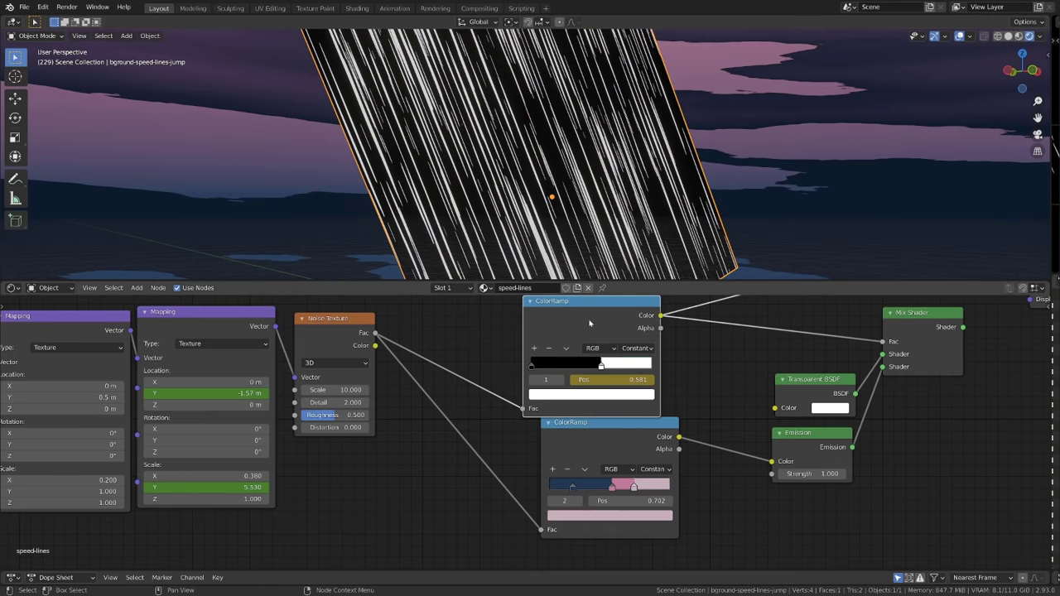
pyautogui.moveTo(601, 365)
pyautogui.mouseDown()
pyautogui.moveTo(581, 371)
pyautogui.moveTo(601, 371)
pyautogui.mouseUp()
pyautogui.hotkey('ctrl', 'z')
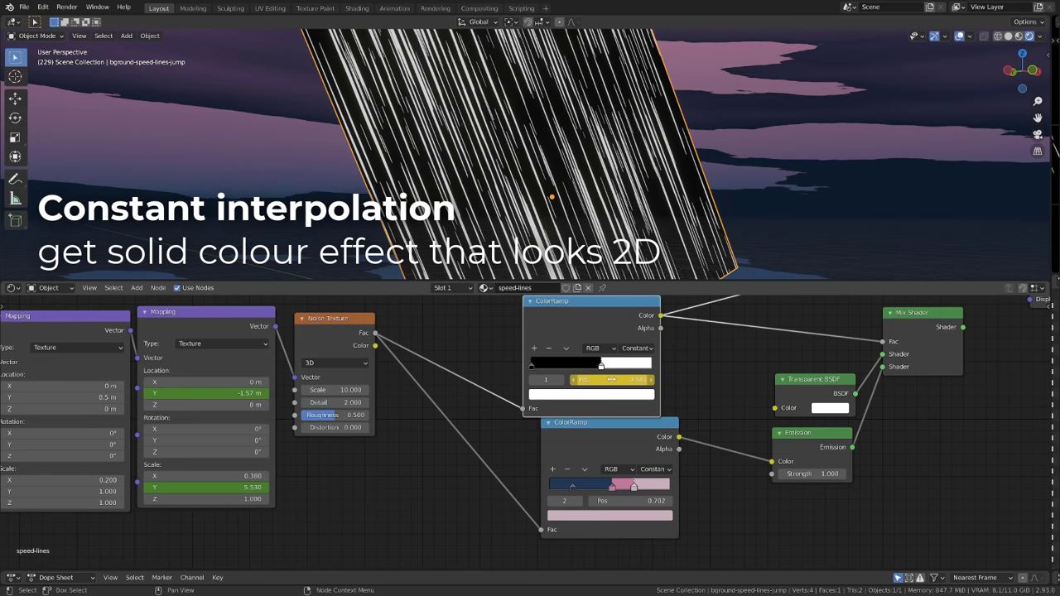
pyautogui.moveTo(602, 443); pyautogui.dragTo(584, 447)
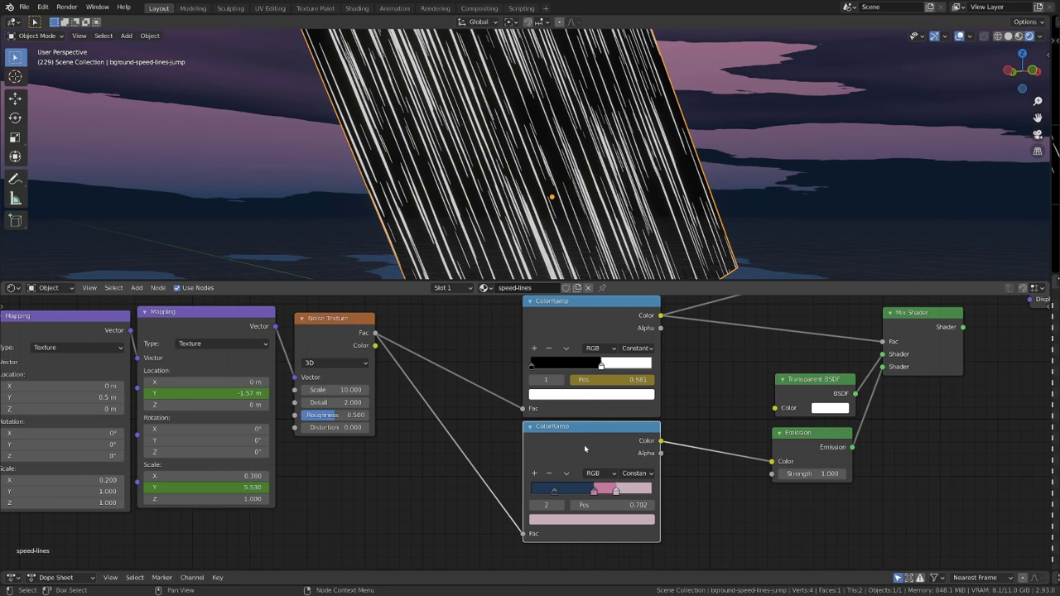
# Step: Preview the blue-and-pink ColorRamp's output on the speed-lines plane
pyautogui.keyDown('ctrl'); pyautogui.keyDown('shift'); pyautogui.click(621, 447); pyautogui.keyUp('shift'); pyautogui.keyUp('ctrl')
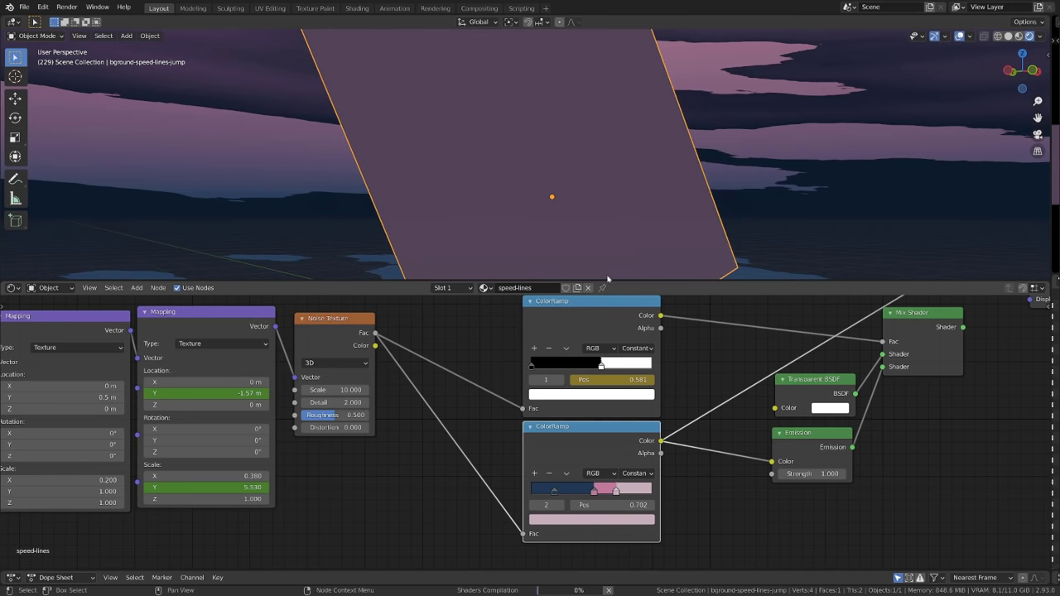
pyautogui.scroll(2, 564, 209)
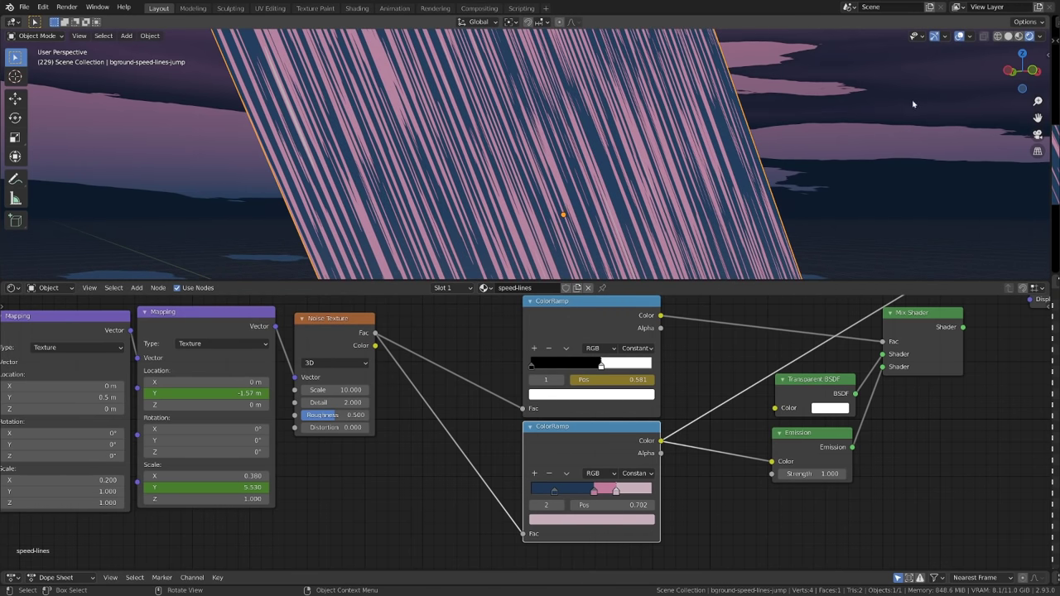
pyautogui.scroll(-3, 580, 414)
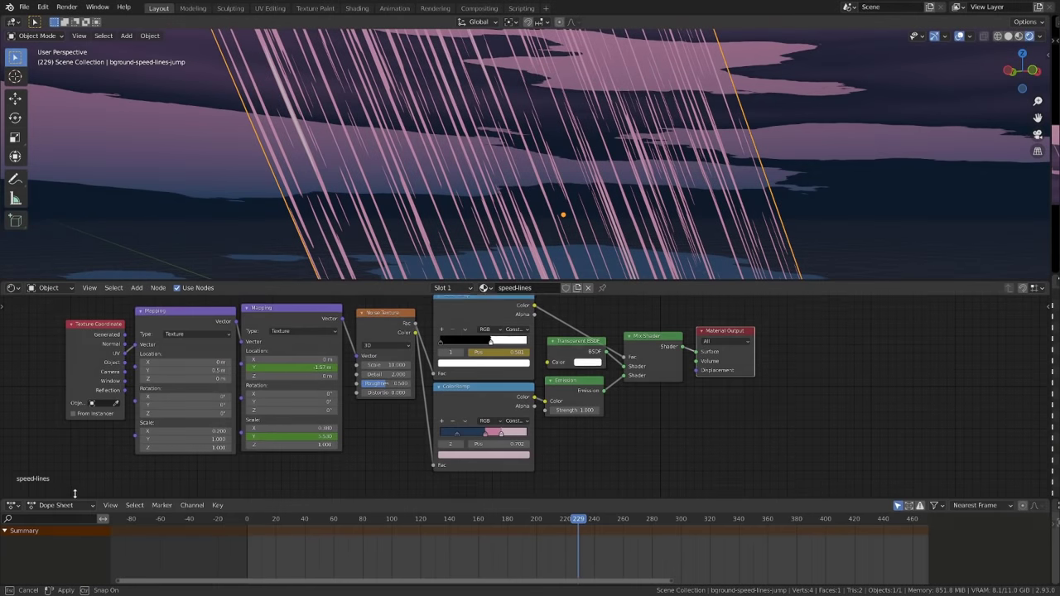
# Step: Enlarge the Dope Sheet, show the black-and-white ColorRamp's keyframes and scrub to frame 227 to examine the animated values
pyautogui.moveTo(74, 495); pyautogui.dragTo(74, 460)
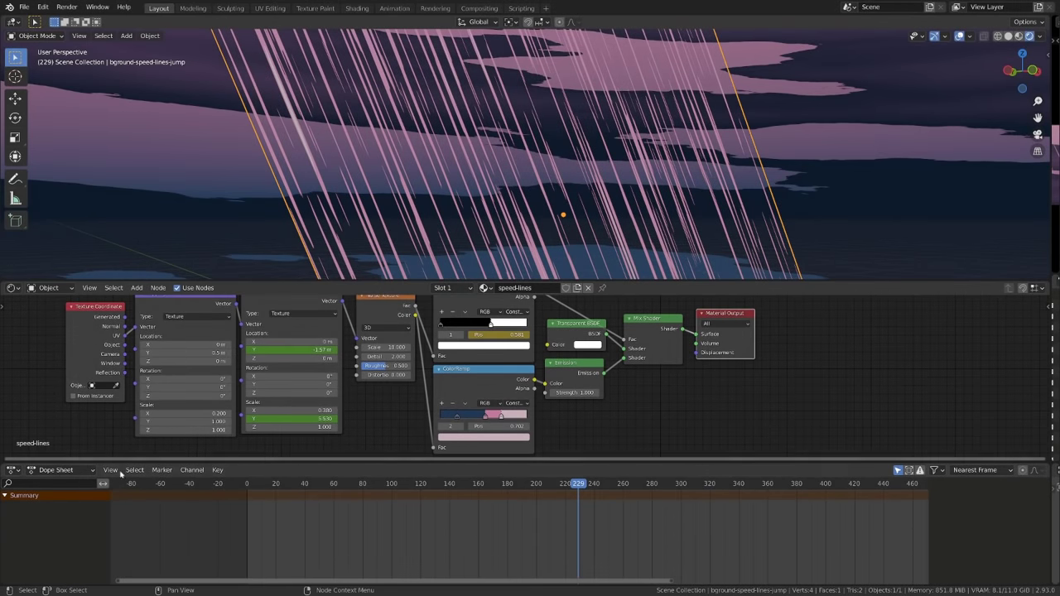
pyautogui.click(468, 302)
pyautogui.scroll(3, 582, 532)
pyautogui.moveTo(624, 486); pyautogui.dragTo(623, 487)
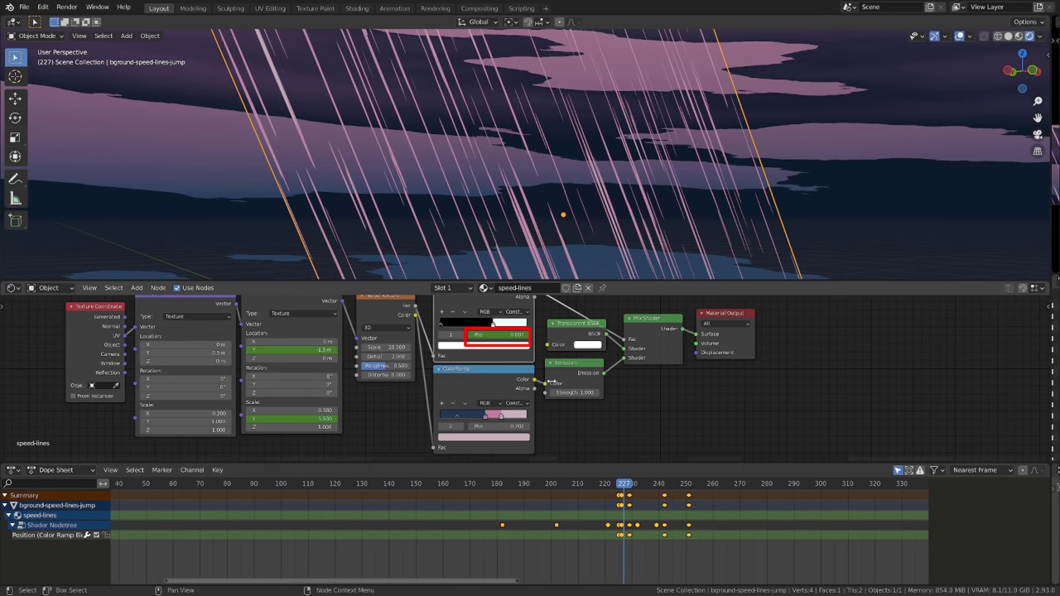
pyautogui.moveTo(491, 325)
pyautogui.mouseDown()
pyautogui.moveTo(483, 328)
pyautogui.moveTo(492, 328)
pyautogui.mouseUp()
pyautogui.moveTo(290, 350); pyautogui.dragTo(261, 349)
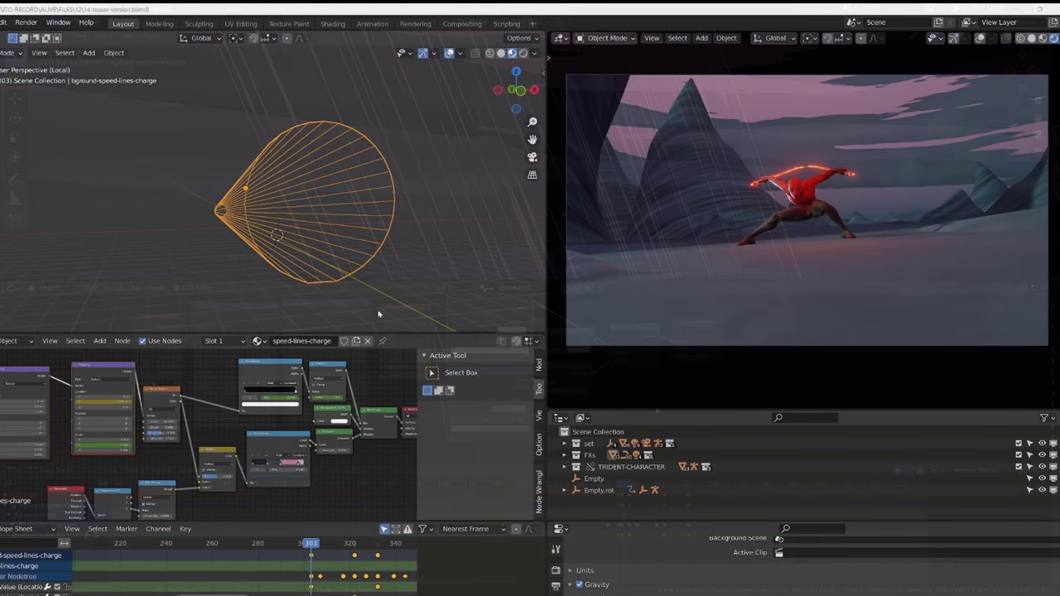
# Step: Examine the cone-shaped speed-lines mesh from several angles at frames 303 and 312
pyautogui.moveTo(387, 286); pyautogui.dragTo(407, 284, button='middle')
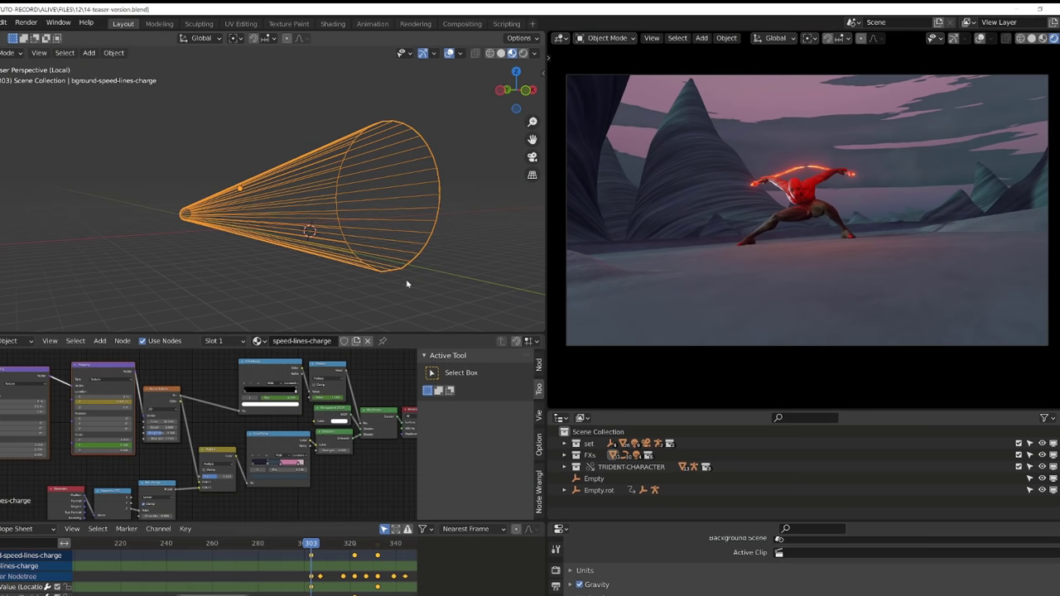
pyautogui.click(404, 281)
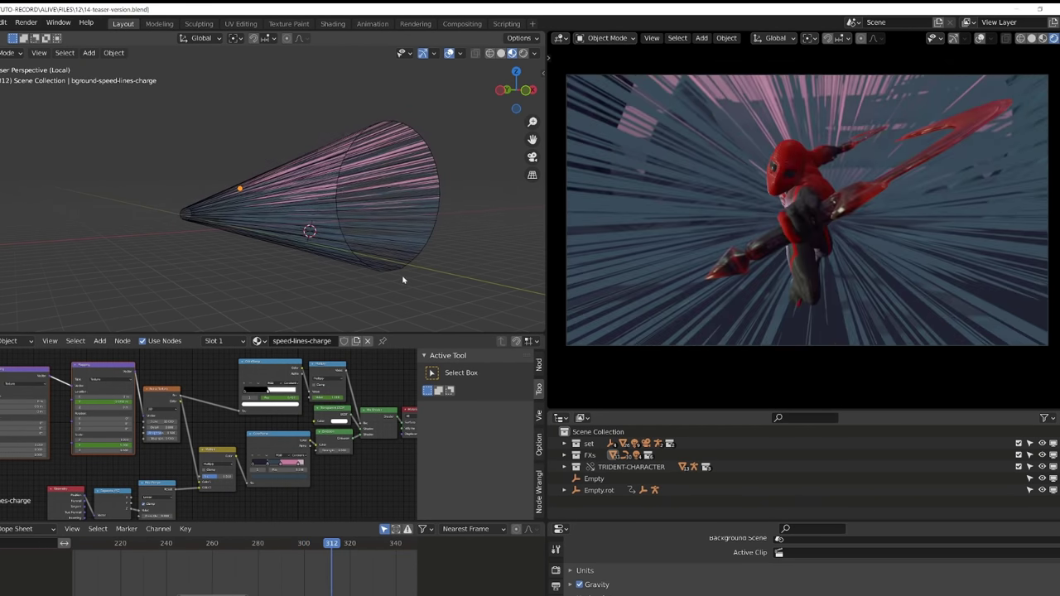
pyautogui.moveTo(402, 280); pyautogui.dragTo(354, 280, button='middle')
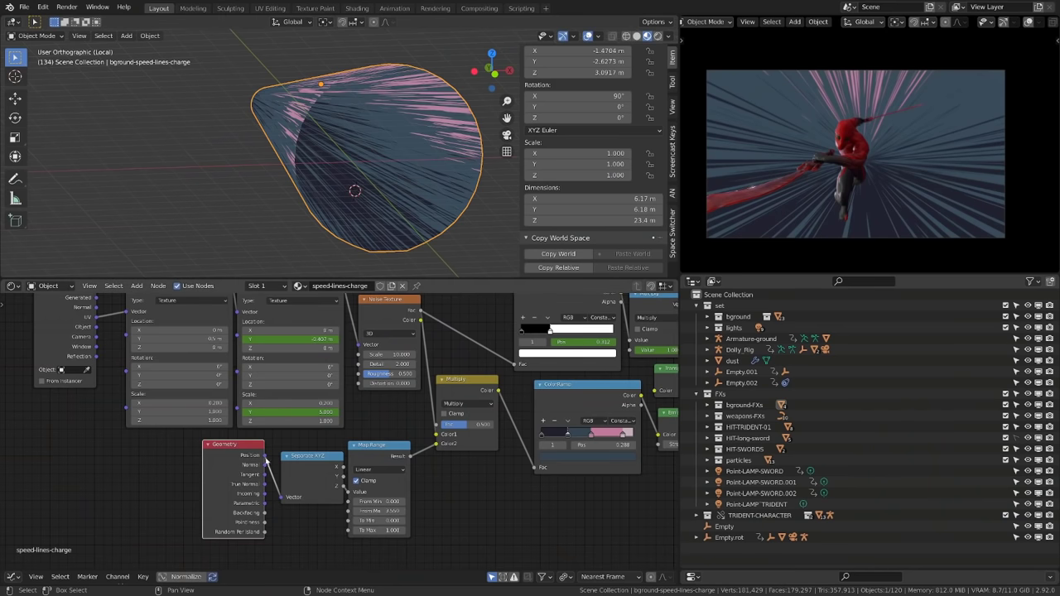
# Step: Preview the Geometry position and the Separate XYZ Z output on the speed-lines cone, inspecting it from outside and inside
pyautogui.keyDown('ctrl'); pyautogui.keyDown('shift'); pyautogui.click(247, 460); pyautogui.keyUp('shift'); pyautogui.keyUp('ctrl')
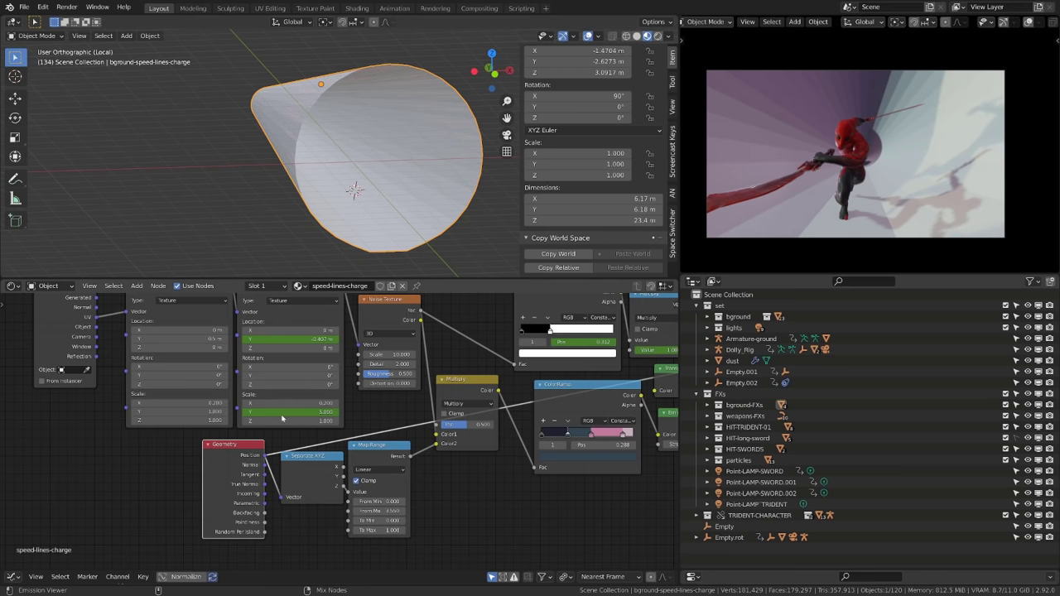
pyautogui.moveTo(346, 198); pyautogui.dragTo(323, 194, button='middle')
pyautogui.keyDown('ctrl'); pyautogui.keyDown('shift'); pyautogui.click(308, 476); pyautogui.keyUp('shift'); pyautogui.keyUp('ctrl')
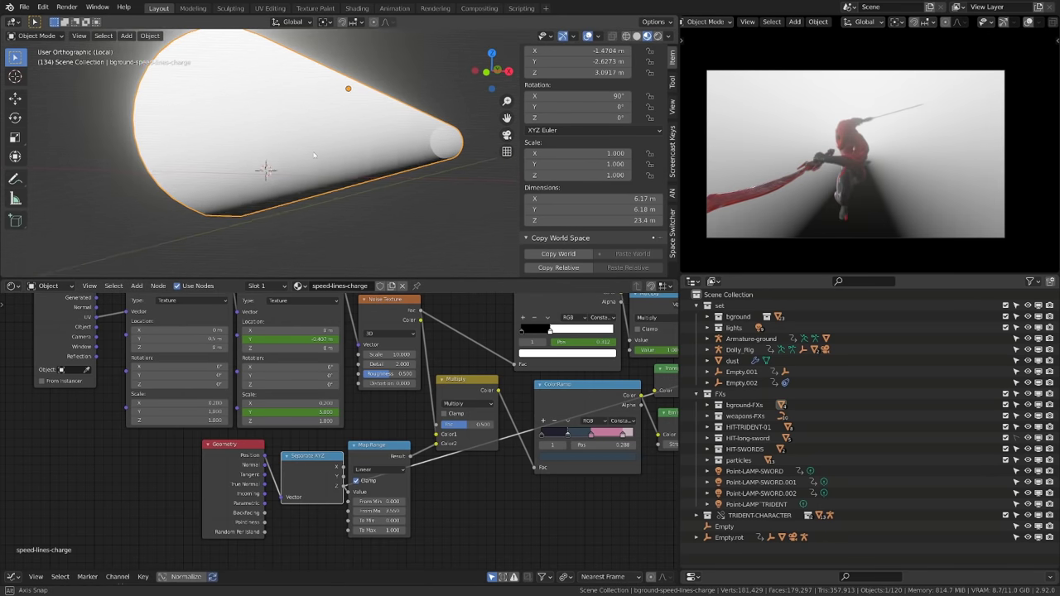
pyautogui.moveTo(355, 190); pyautogui.dragTo(359, 202, button='middle')
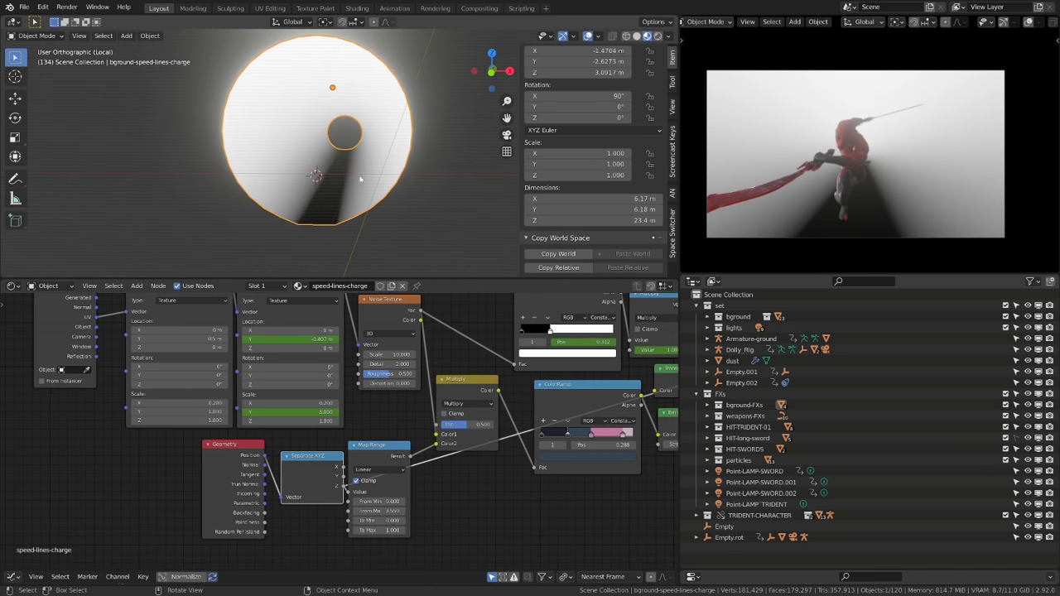
# Step: Preview the blue-and-pink ColorRamp on the cone and look into it from the front in perspective
pyautogui.moveTo(530, 394); pyautogui.dragTo(423, 413, button='middle')
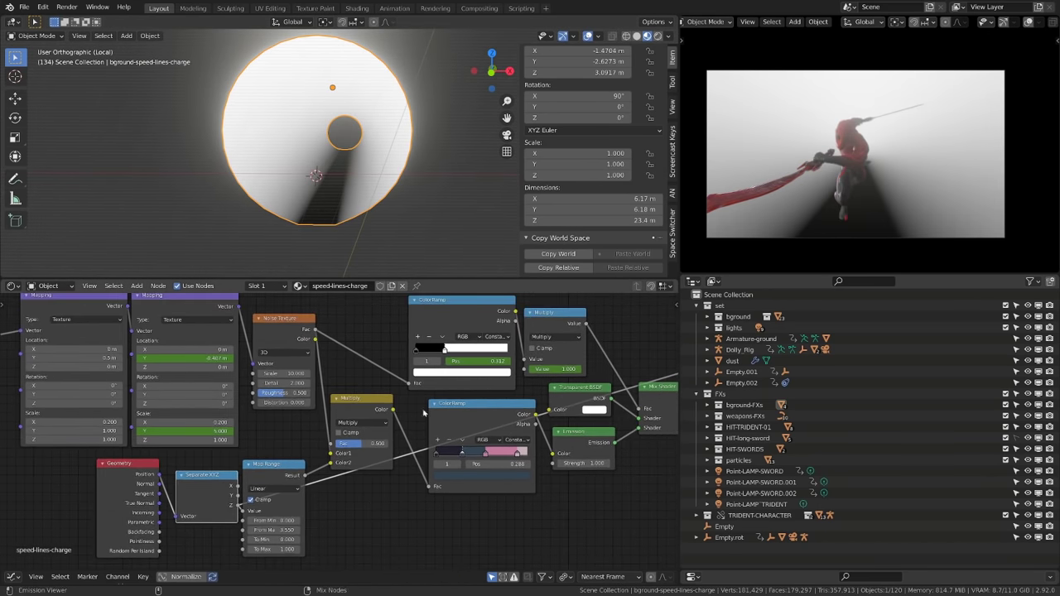
pyautogui.keyDown('ctrl'); pyautogui.keyDown('shift'); pyautogui.click(469, 408); pyautogui.keyUp('shift'); pyautogui.keyUp('ctrl')
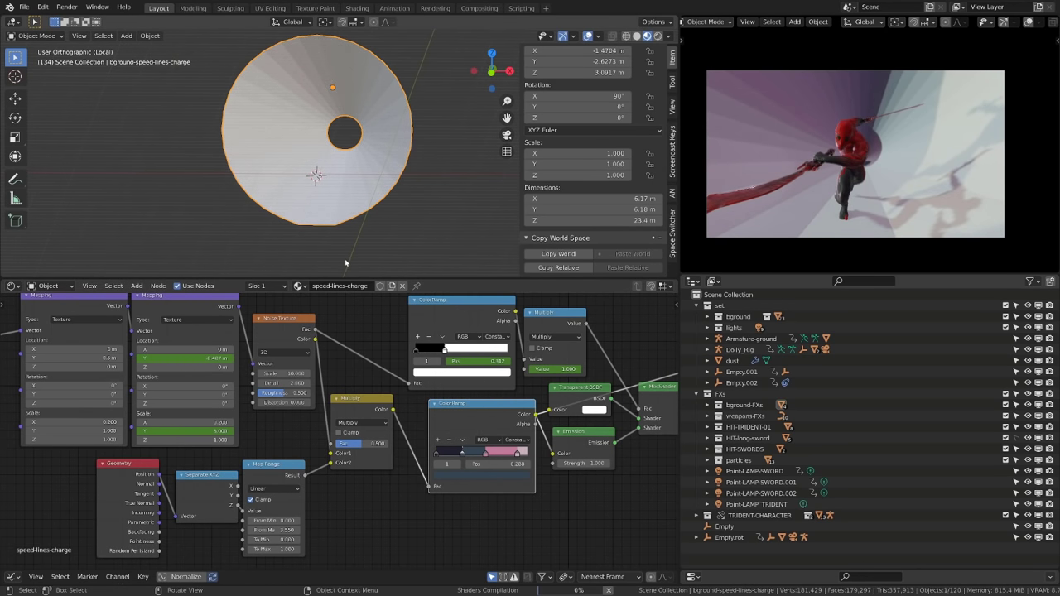
pyautogui.moveTo(346, 262); pyautogui.dragTo(361, 159, button='middle')
pyautogui.press('KP_1')
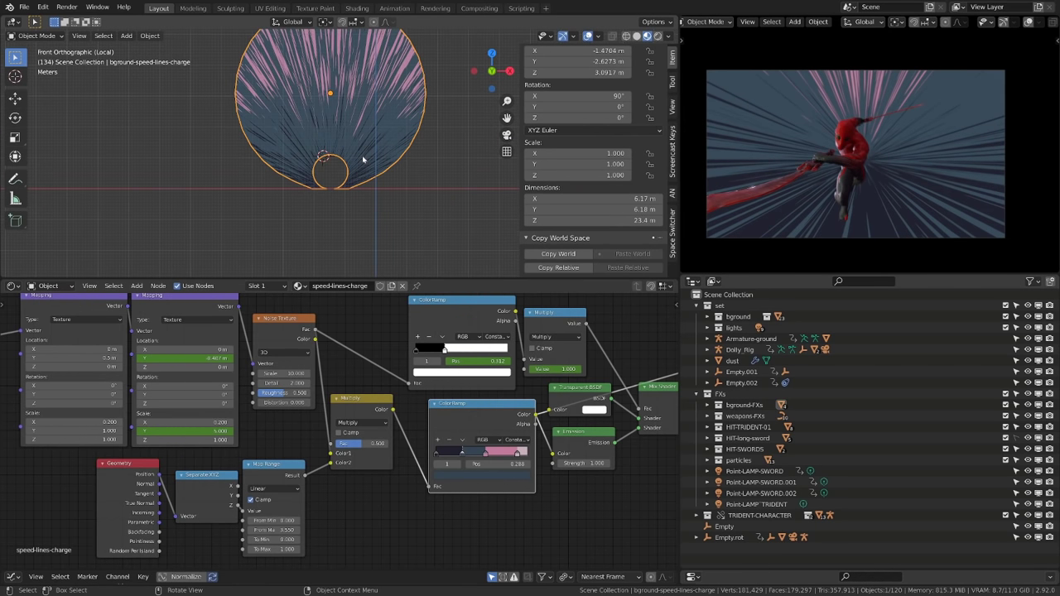
pyautogui.press('KP_5')
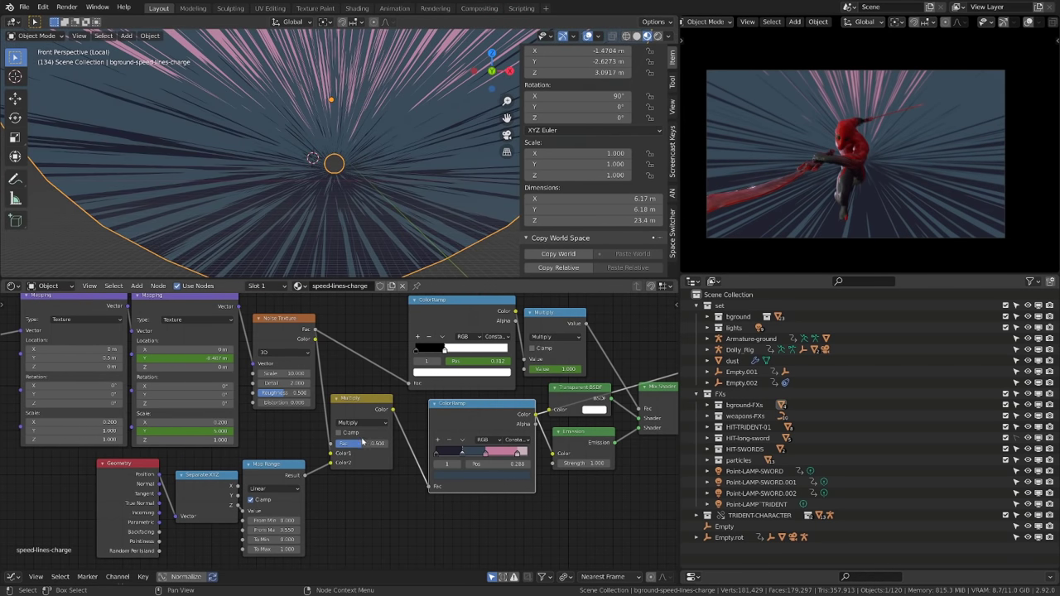
# Step: Set the black-and-white ColorRamp's white stop to position 0.434 and lower the value of the Multiply node feeding the Mix Shader
pyautogui.moveTo(362, 443)
pyautogui.mouseDown()
pyautogui.moveTo(391, 443)
pyautogui.moveTo(362, 443)
pyautogui.mouseUp()
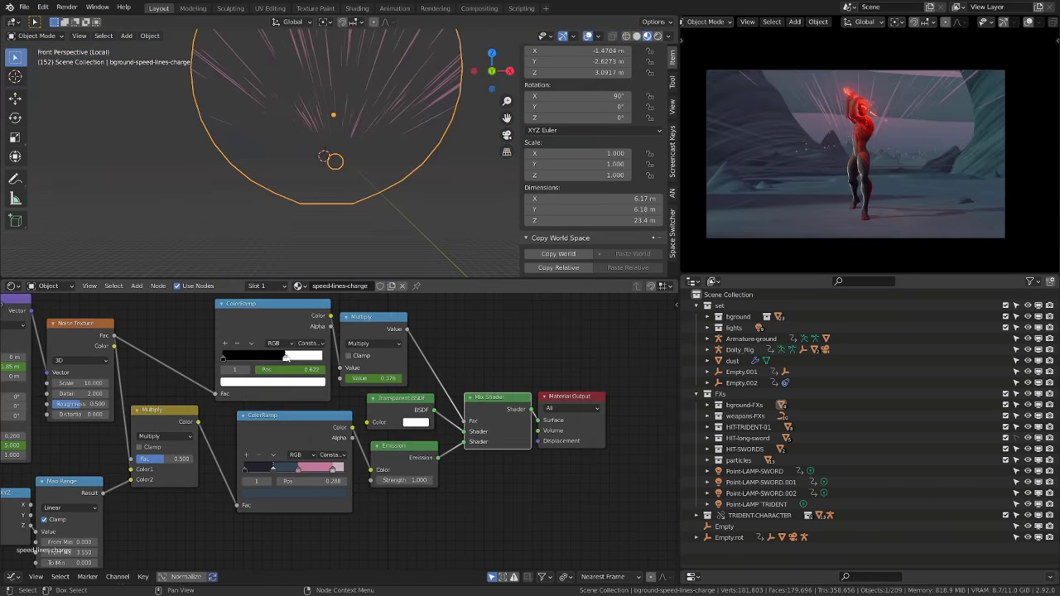
pyautogui.moveTo(289, 370); pyautogui.dragTo(267, 369)
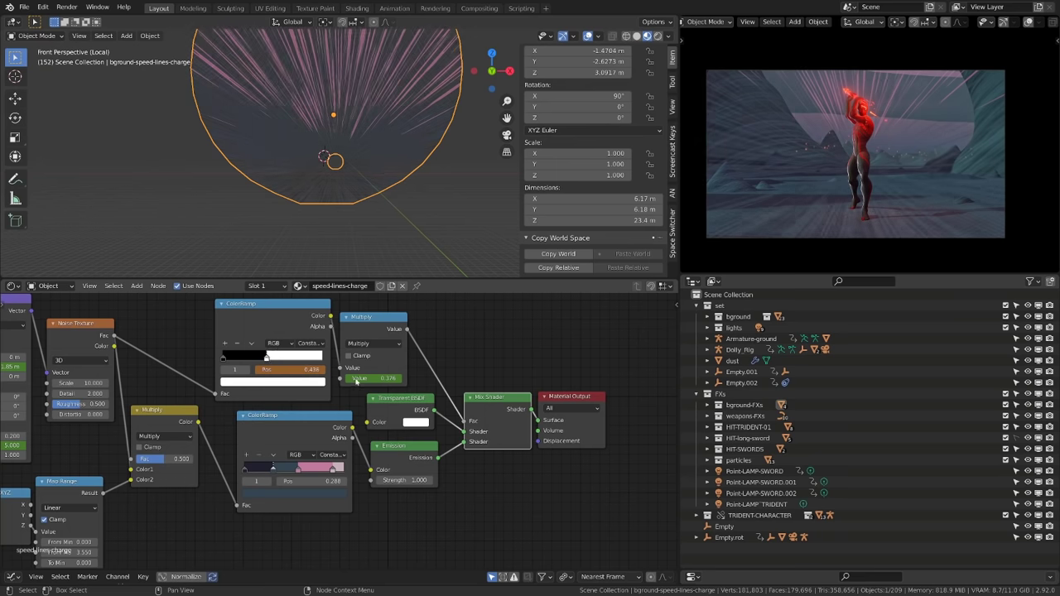
pyautogui.moveTo(373, 378); pyautogui.dragTo(344, 379)
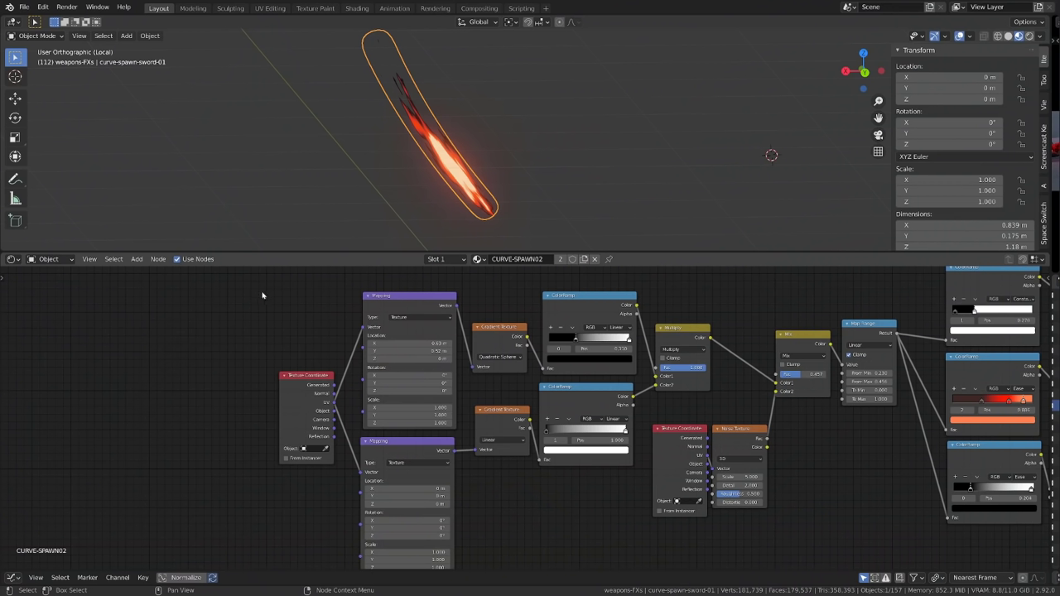
# Step: Hide the unused location, rotation and scale sockets of the lower Mapping node in the CURVE-SPAWN02 material
pyautogui.click(406, 311)
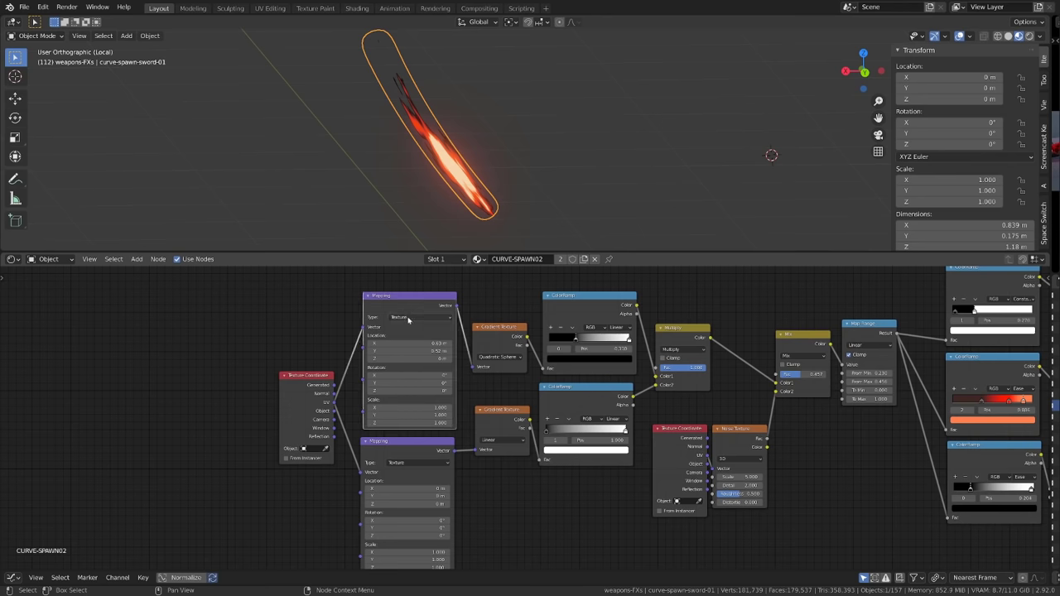
pyautogui.moveTo(493, 515); pyautogui.dragTo(422, 417, button='middle')
pyautogui.click(411, 396)
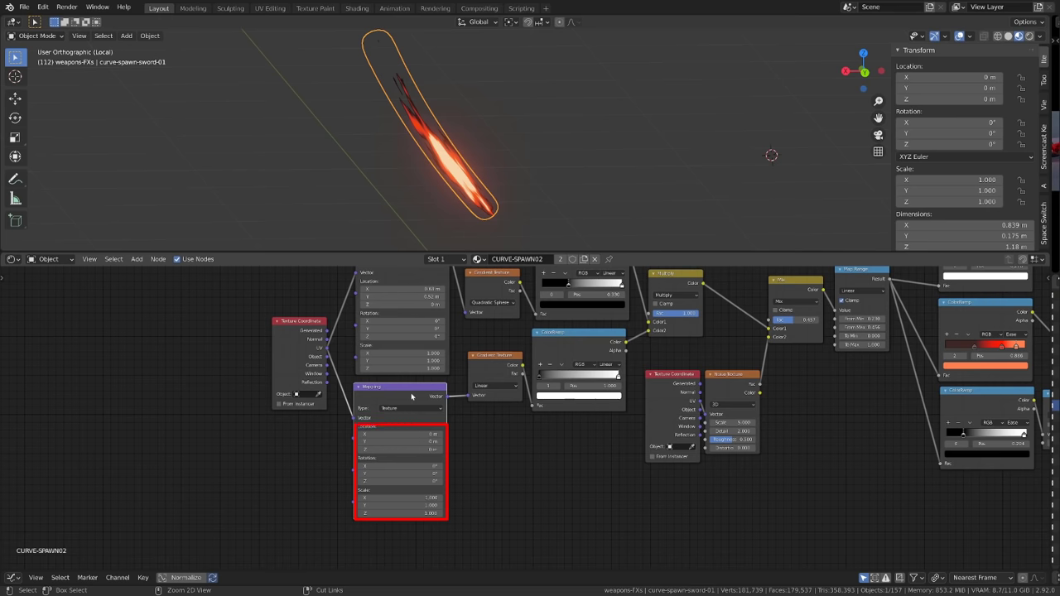
pyautogui.hotkey('ctrl', 'h')
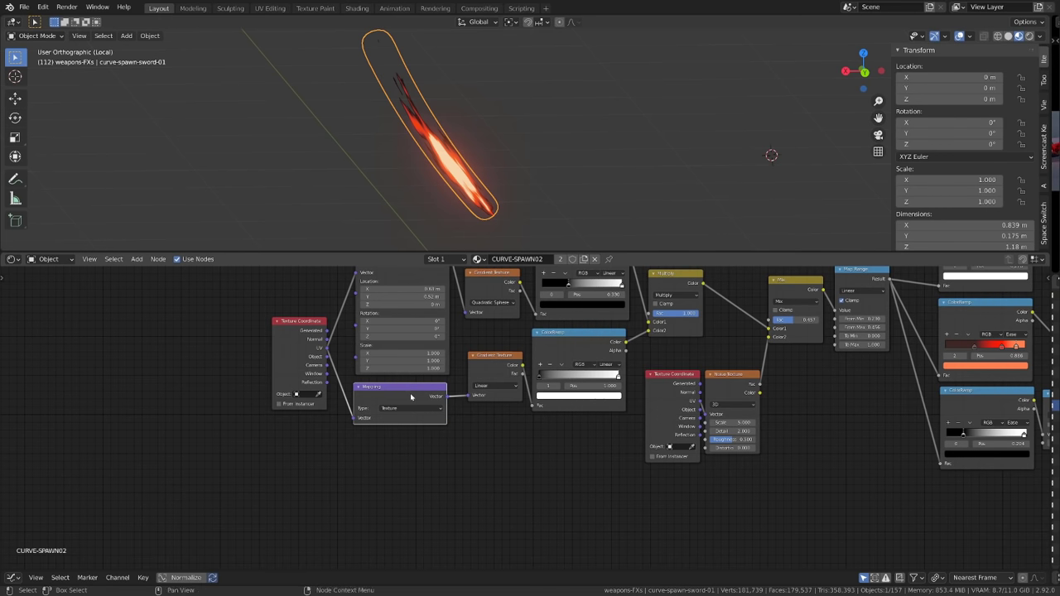
# Step: Preview the Linear and Quadratic Sphere Gradient Textures one after the other on the sword curve
pyautogui.moveTo(508, 419); pyautogui.dragTo(484, 470, button='middle')
pyautogui.scroll(1, 481, 447)
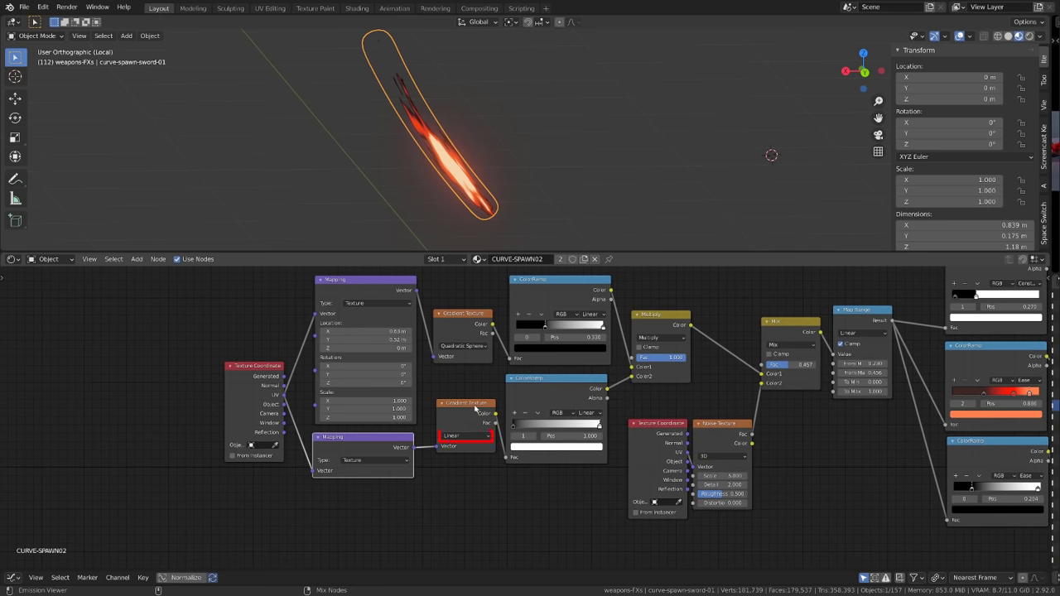
pyautogui.keyDown('ctrl'); pyautogui.keyDown('shift'); pyautogui.click(476, 408); pyautogui.keyUp('shift'); pyautogui.keyUp('ctrl')
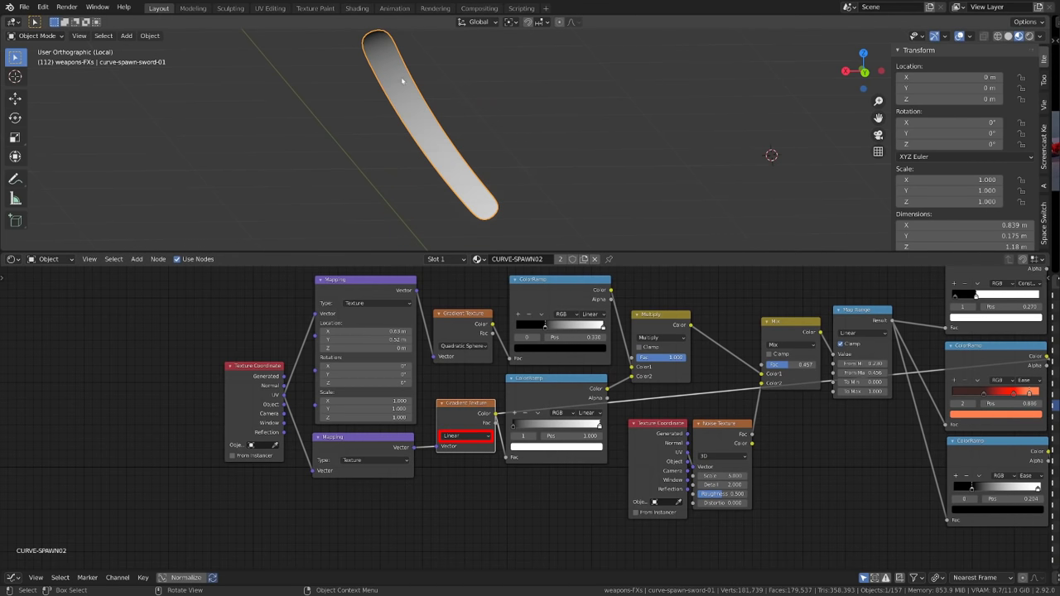
pyautogui.moveTo(366, 294); pyautogui.dragTo(372, 315, button='middle')
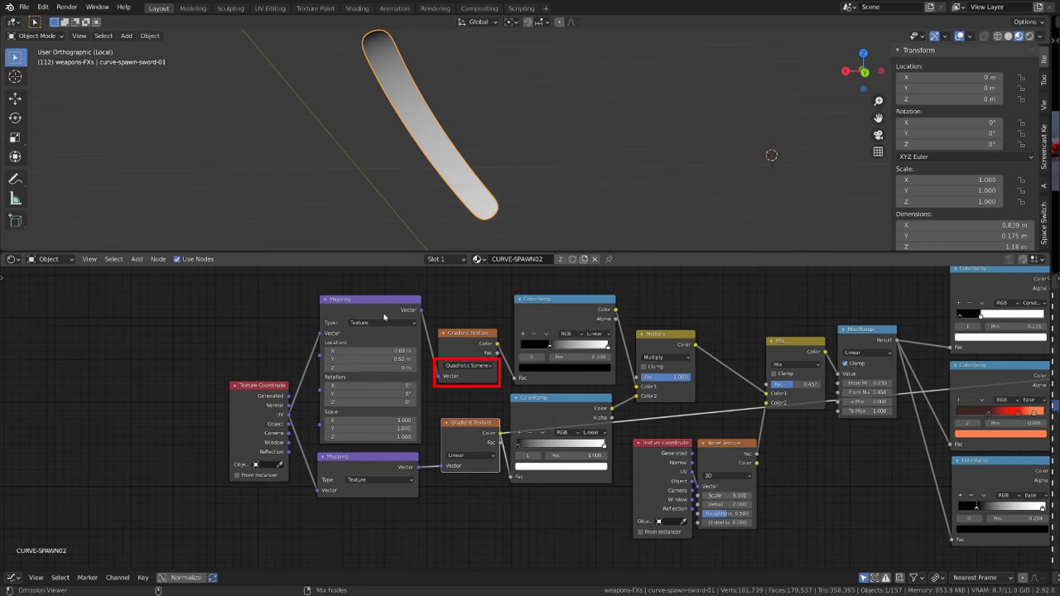
pyautogui.keyDown('ctrl'); pyautogui.keyDown('shift'); pyautogui.click(455, 348); pyautogui.keyUp('shift'); pyautogui.keyUp('ctrl')
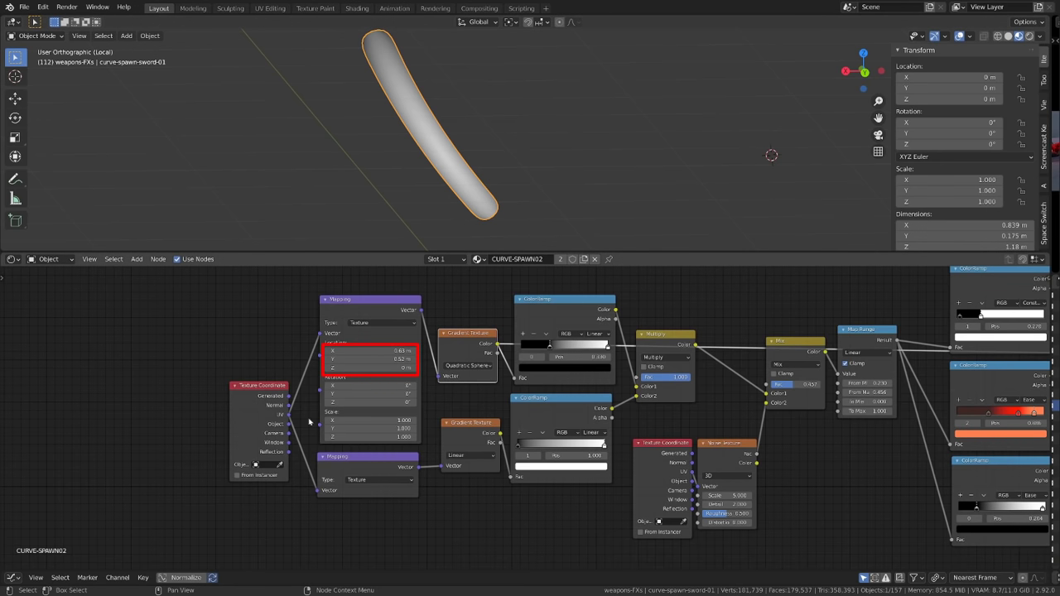
# Step: Preview the two gradient ColorRamps in turn and their combined Multiply output on the sword curve
pyautogui.keyDown('ctrl'); pyautogui.keyDown('shift'); pyautogui.click(573, 313); pyautogui.keyUp('shift'); pyautogui.keyUp('ctrl')
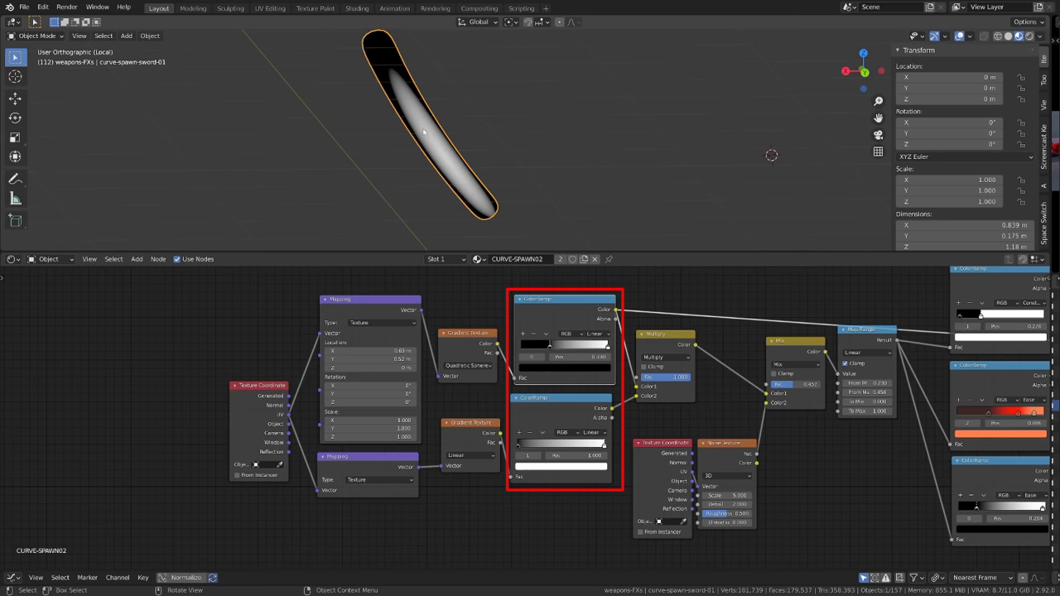
pyautogui.keyDown('ctrl'); pyautogui.keyDown('shift'); pyautogui.click(578, 409); pyautogui.keyUp('shift'); pyautogui.keyUp('ctrl')
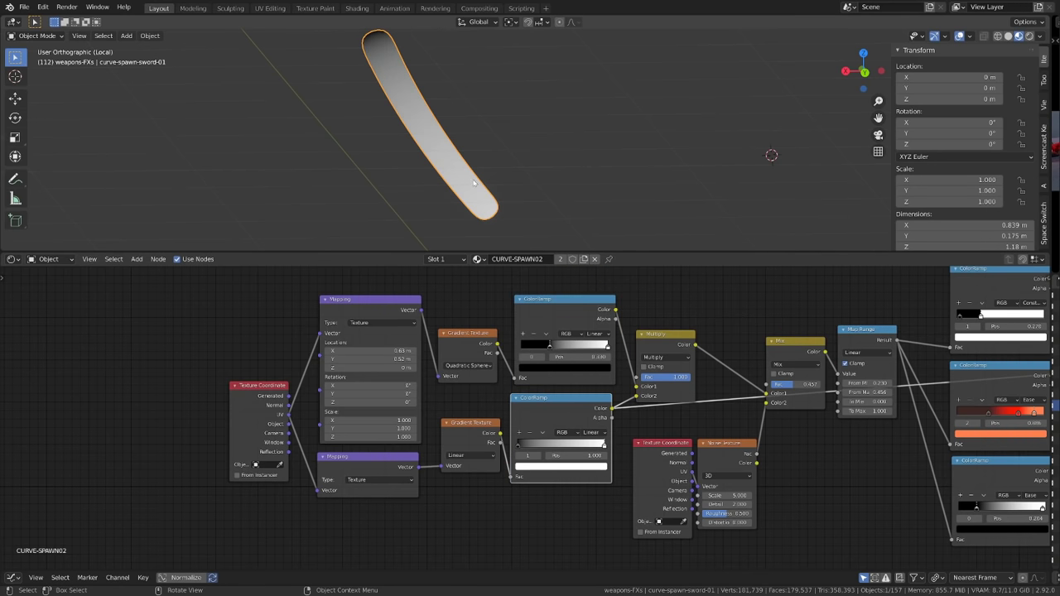
pyautogui.moveTo(721, 336); pyautogui.dragTo(574, 331, button='middle')
pyautogui.keyDown('ctrl'); pyautogui.keyDown('shift'); pyautogui.click(524, 336); pyautogui.keyUp('shift'); pyautogui.keyUp('ctrl')
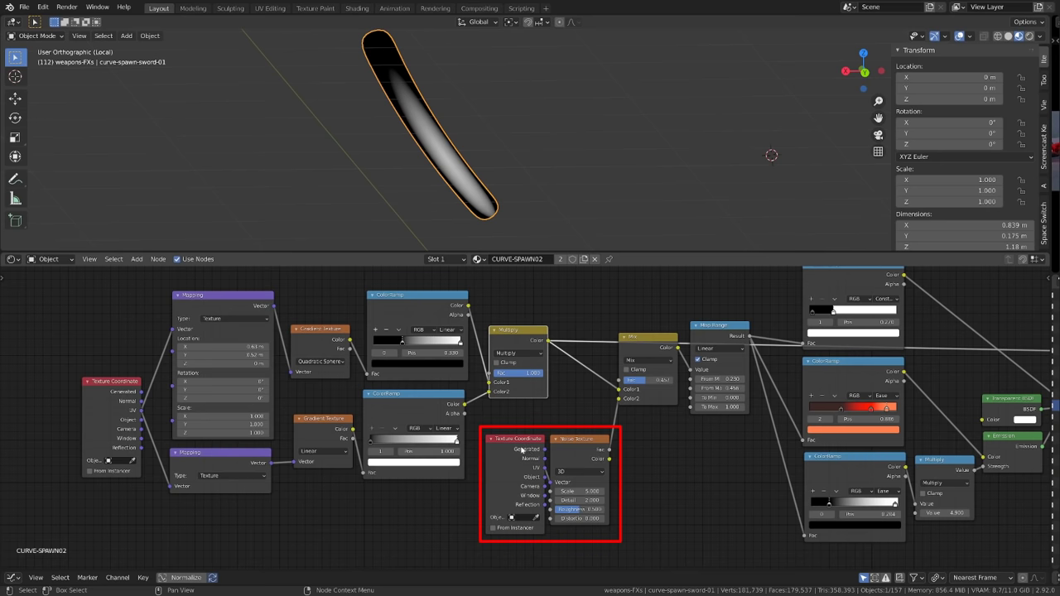
# Step: Nudge the Noise Texture and its Texture Coordinate node, and preview the noise followed by the Mix node's blend
pyautogui.moveTo(521, 449); pyautogui.dragTo(577, 440)
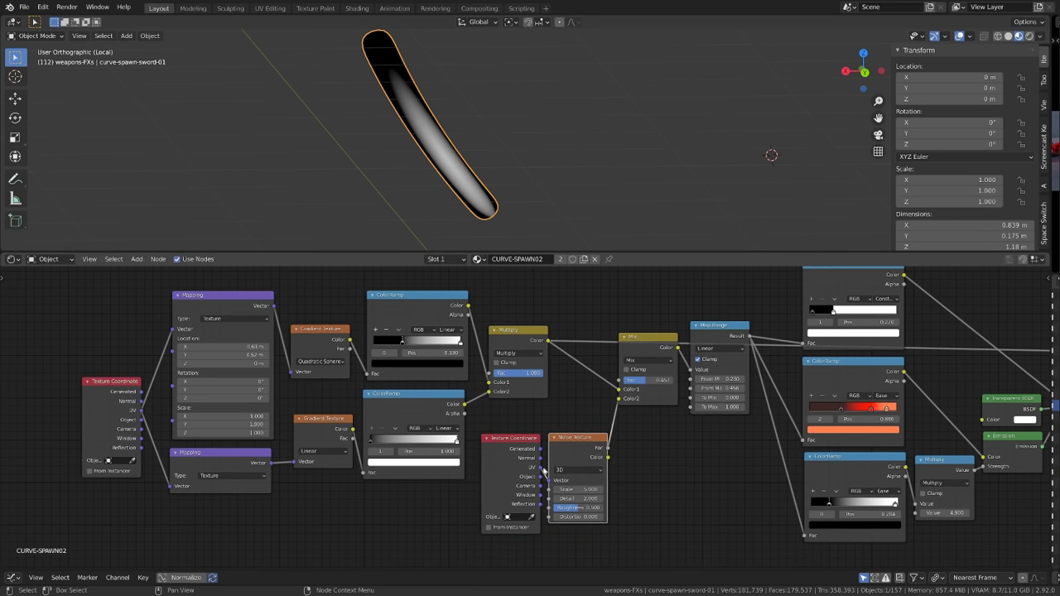
pyautogui.keyDown('ctrl'); pyautogui.keyDown('shift'); pyautogui.click(572, 449); pyautogui.keyUp('shift'); pyautogui.keyUp('ctrl')
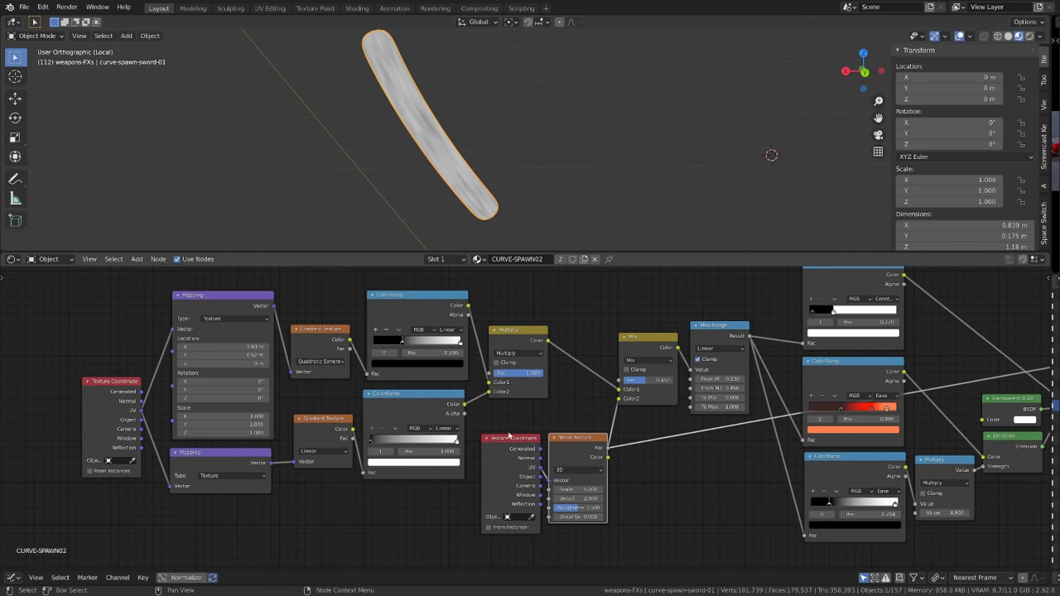
pyautogui.keyDown('ctrl'); pyautogui.keyDown('shift'); pyautogui.click(648, 365); pyautogui.keyUp('shift'); pyautogui.keyUp('ctrl')
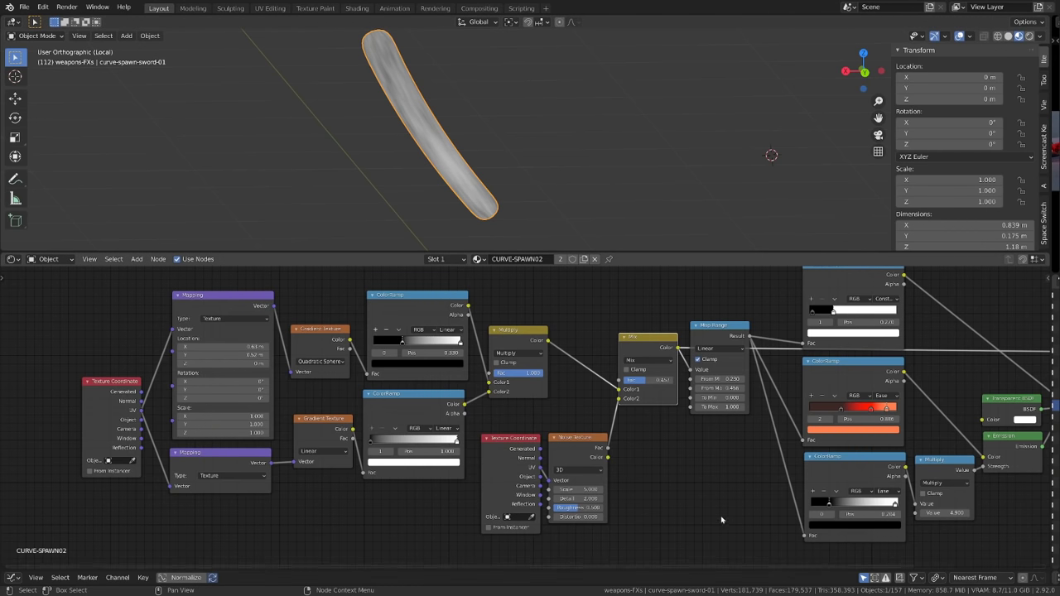
# Step: Preview the Map Range output on the sword curve and fine-tune its From Max value
pyautogui.moveTo(722, 520); pyautogui.dragTo(707, 518, button='middle')
pyautogui.keyDown('ctrl'); pyautogui.keyDown('shift'); pyautogui.click(716, 342); pyautogui.keyUp('shift'); pyautogui.keyUp('ctrl')
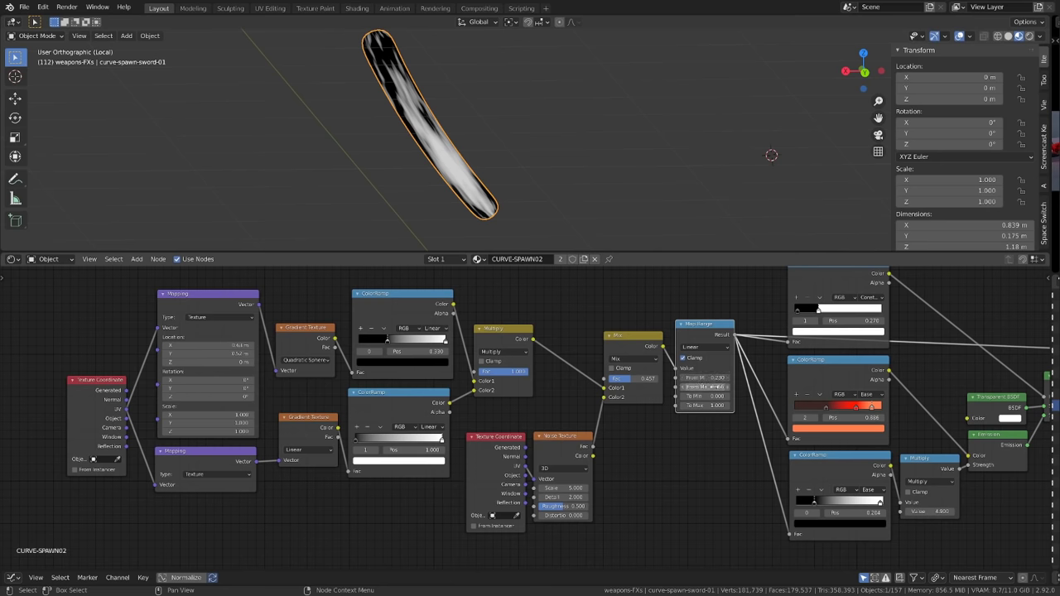
pyautogui.moveTo(713, 386)
pyautogui.keyDown('shift'); pyautogui.mouseDown()
pyautogui.moveTo(695, 387)
pyautogui.moveTo(723, 387)
pyautogui.mouseUp(); pyautogui.keyUp('shift')
# Step: Preview the Constant black-and-white ColorRamp and the Mix Shader it drives, moving the Transparent BSDF slightly away from the Mix Shader
pyautogui.moveTo(749, 387); pyautogui.dragTo(263, 400, button='middle')
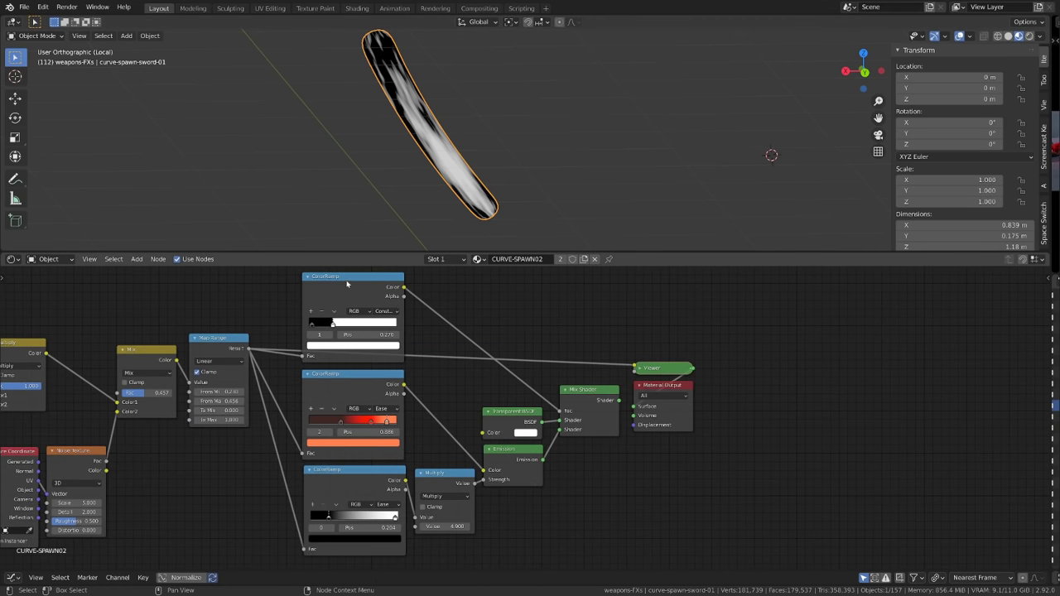
pyautogui.keyDown('ctrl'); pyautogui.keyDown('shift'); pyautogui.click(361, 298); pyautogui.keyUp('shift'); pyautogui.keyUp('ctrl')
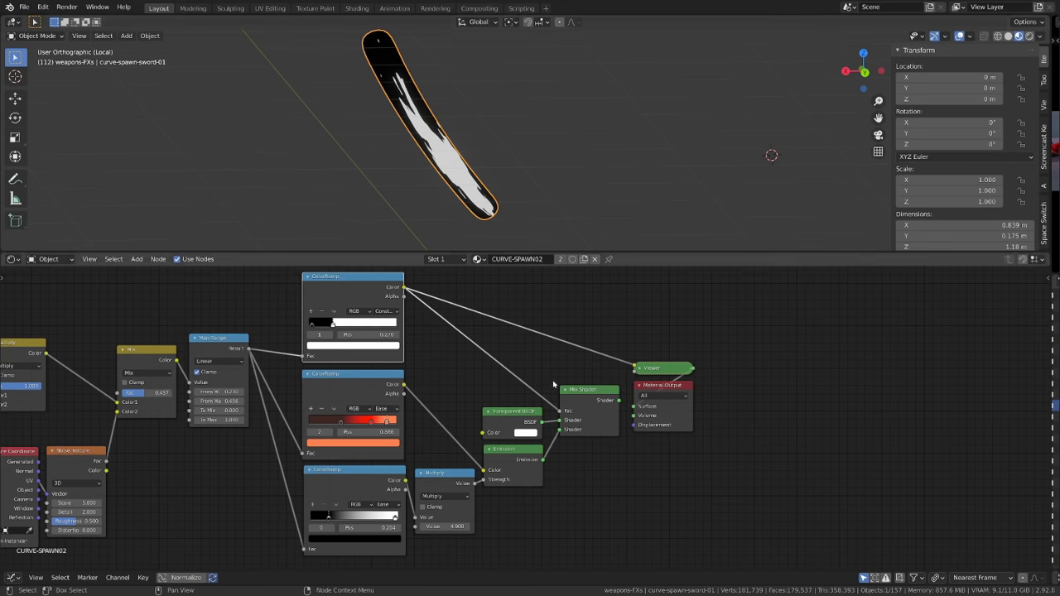
pyautogui.moveTo(520, 416); pyautogui.dragTo(514, 415)
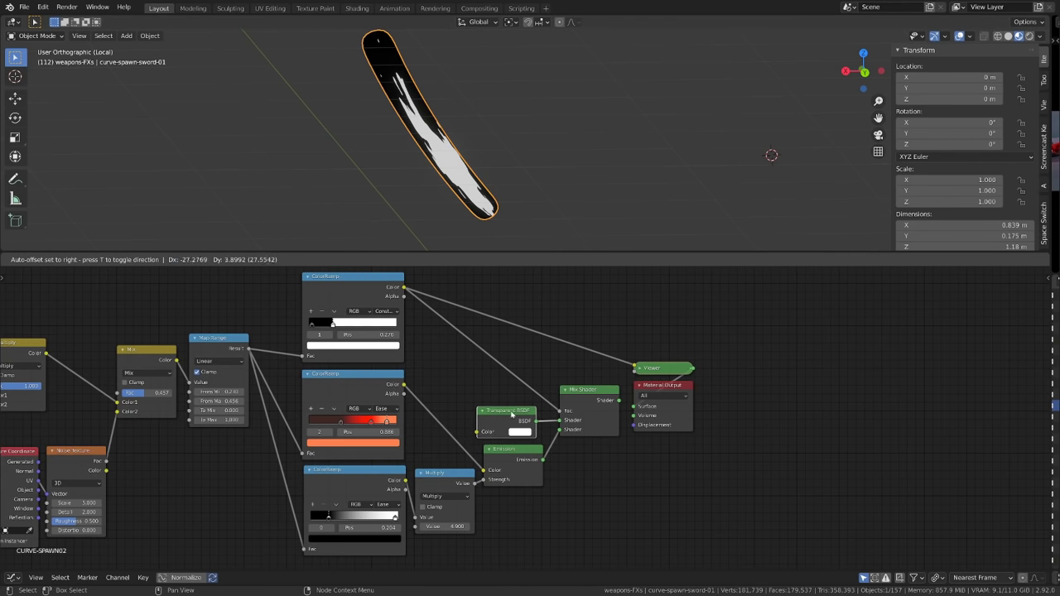
pyautogui.keyDown('ctrl'); pyautogui.keyDown('shift'); pyautogui.click(587, 399); pyautogui.keyUp('shift'); pyautogui.keyUp('ctrl')
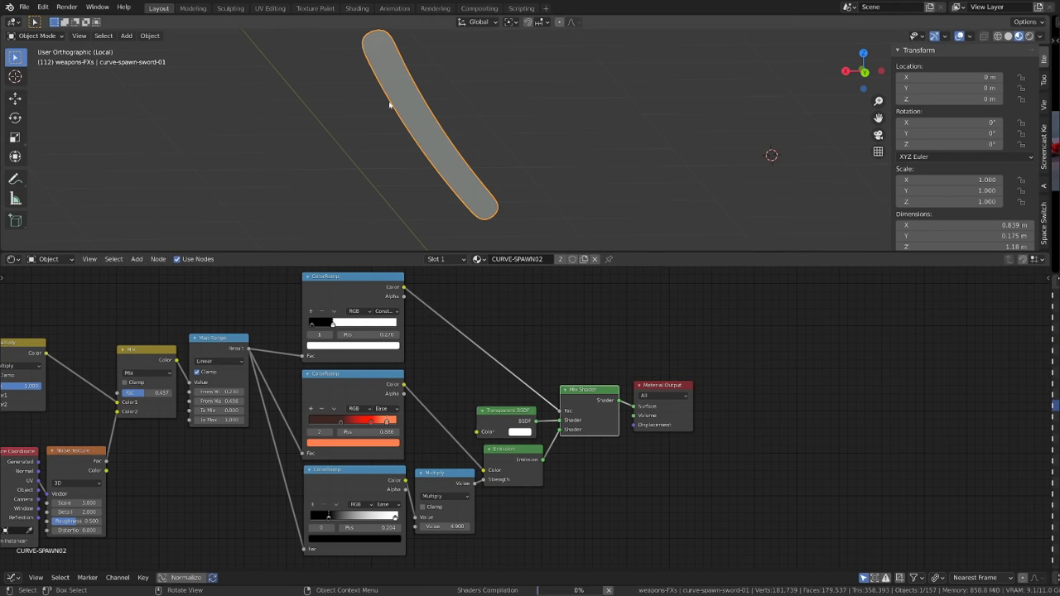
# Step: Preview the red-orange ColorRamp, the Ease black-and-white ColorRamp and the Multiply node that drive the Emission's colour and strength
pyautogui.keyDown('ctrl'); pyautogui.keyDown('shift'); pyautogui.click(359, 389); pyautogui.keyUp('shift'); pyautogui.keyUp('ctrl')
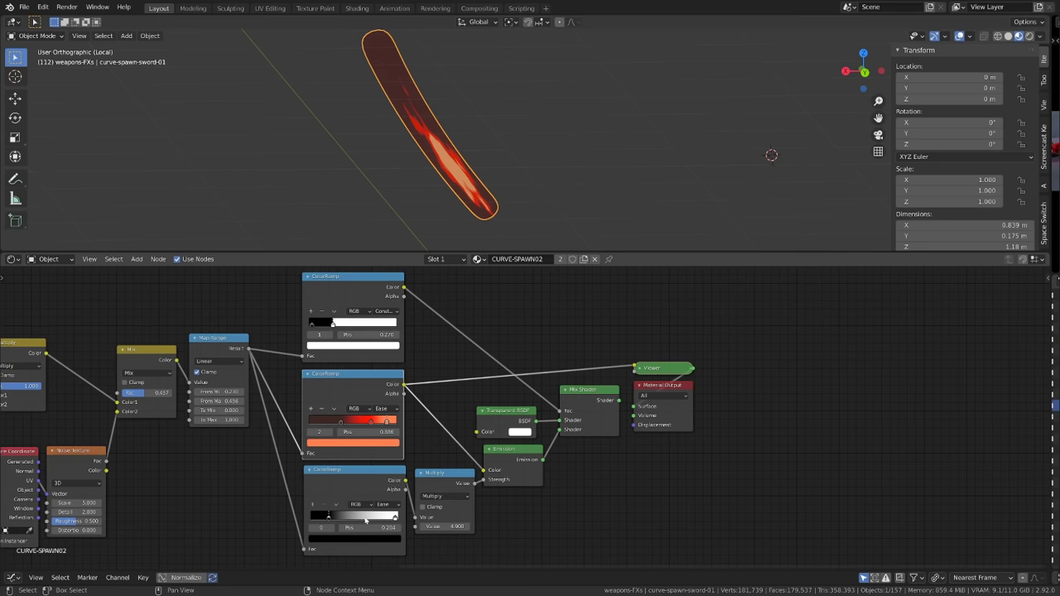
pyautogui.keyDown('ctrl'); pyautogui.keyDown('shift'); pyautogui.click(357, 483); pyautogui.keyUp('shift'); pyautogui.keyUp('ctrl')
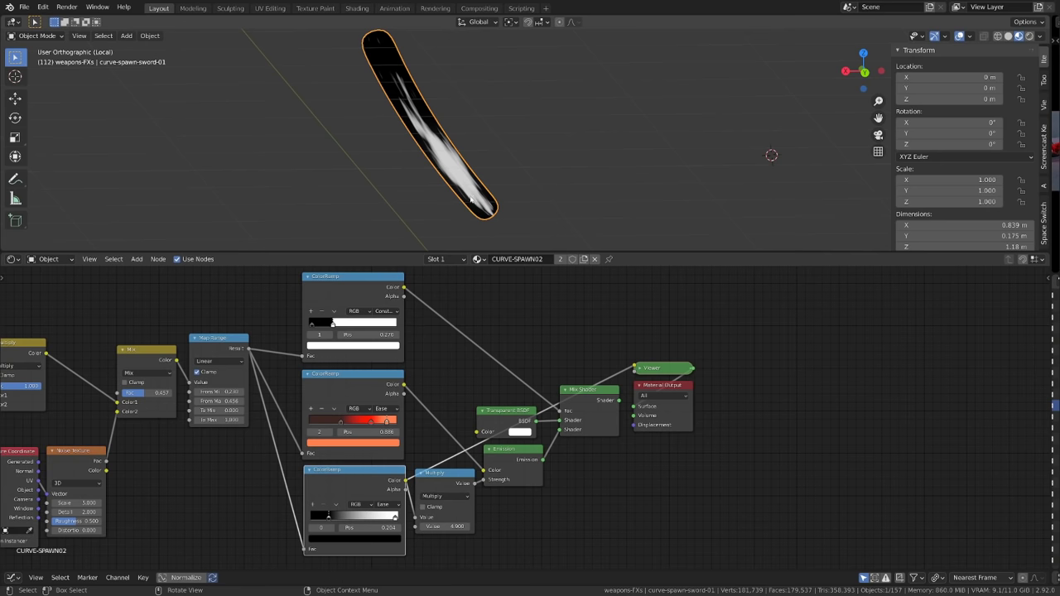
pyautogui.click(510, 478)
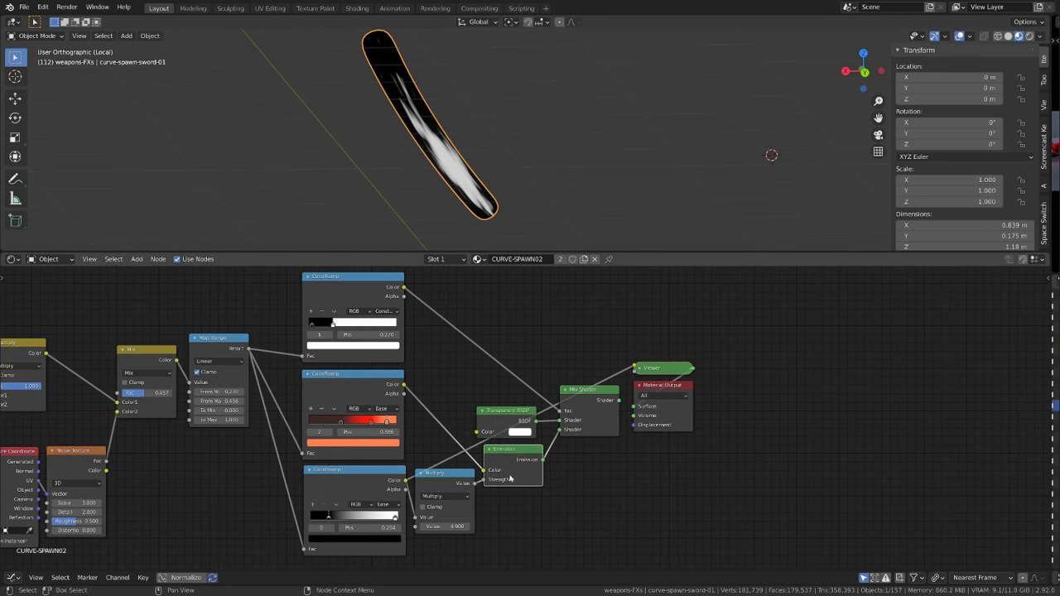
pyautogui.keyDown('ctrl'); pyautogui.keyDown('shift'); pyautogui.click(443, 488); pyautogui.keyUp('shift'); pyautogui.keyUp('ctrl')
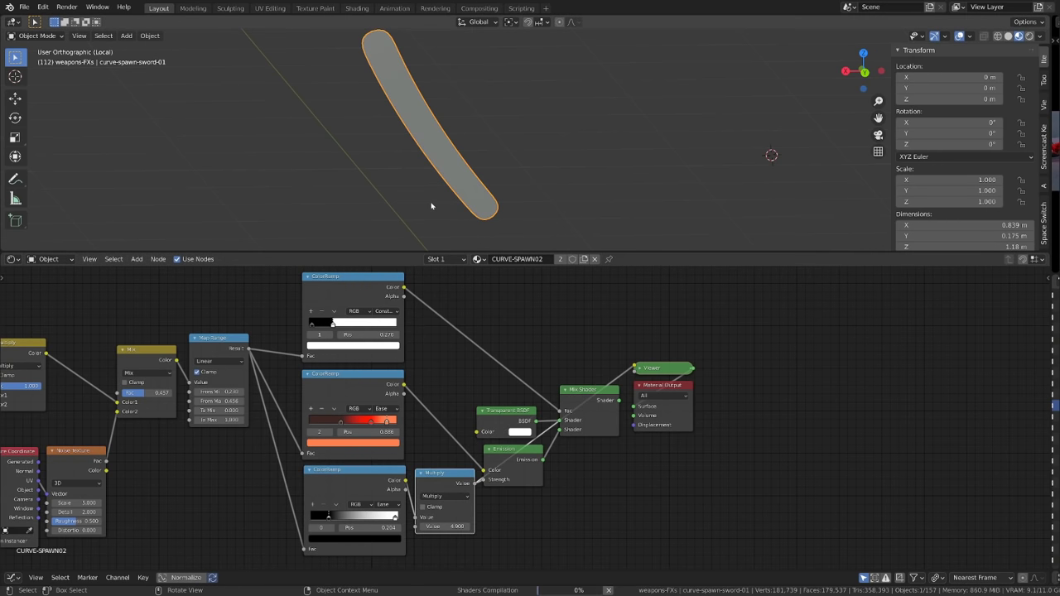
# Step: Preview the Mix Shader on the sword curve and adjust the Multiply node's value to vary the glow strength
pyautogui.moveTo(444, 527)
pyautogui.mouseDown()
pyautogui.moveTo(497, 526)
pyautogui.moveTo(444, 526)
pyautogui.mouseUp()
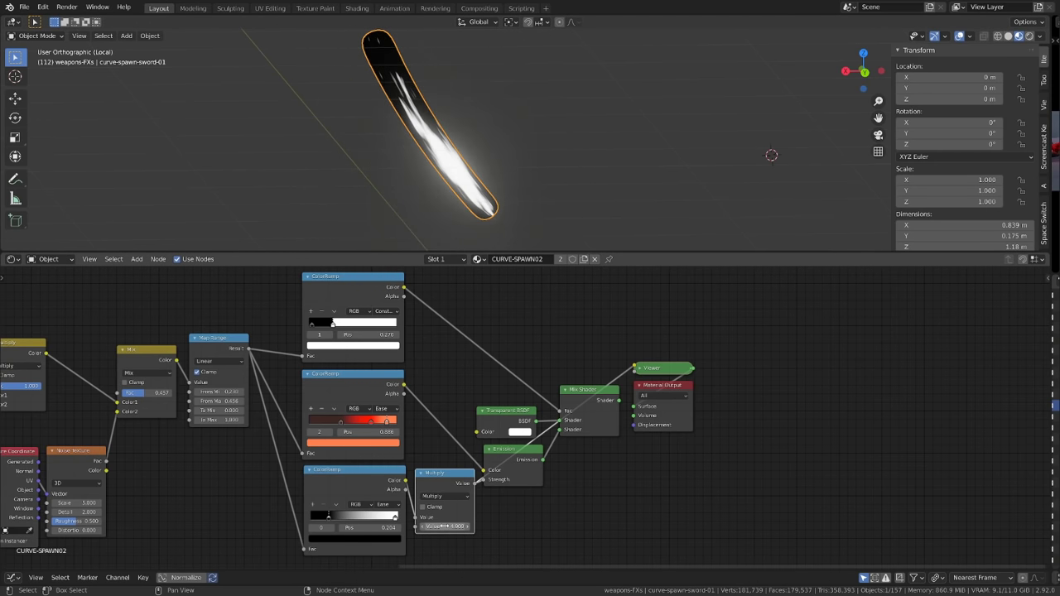
pyautogui.keyDown('ctrl'); pyautogui.keyDown('shift'); pyautogui.click(586, 400); pyautogui.keyUp('shift'); pyautogui.keyUp('ctrl')
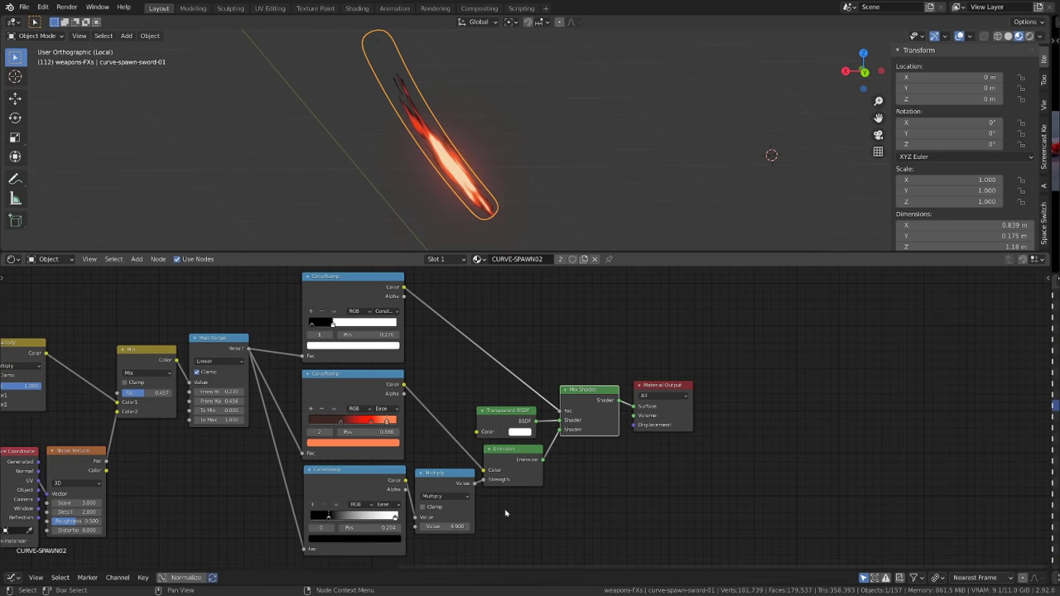
pyautogui.moveTo(452, 527); pyautogui.dragTo(580, 526)
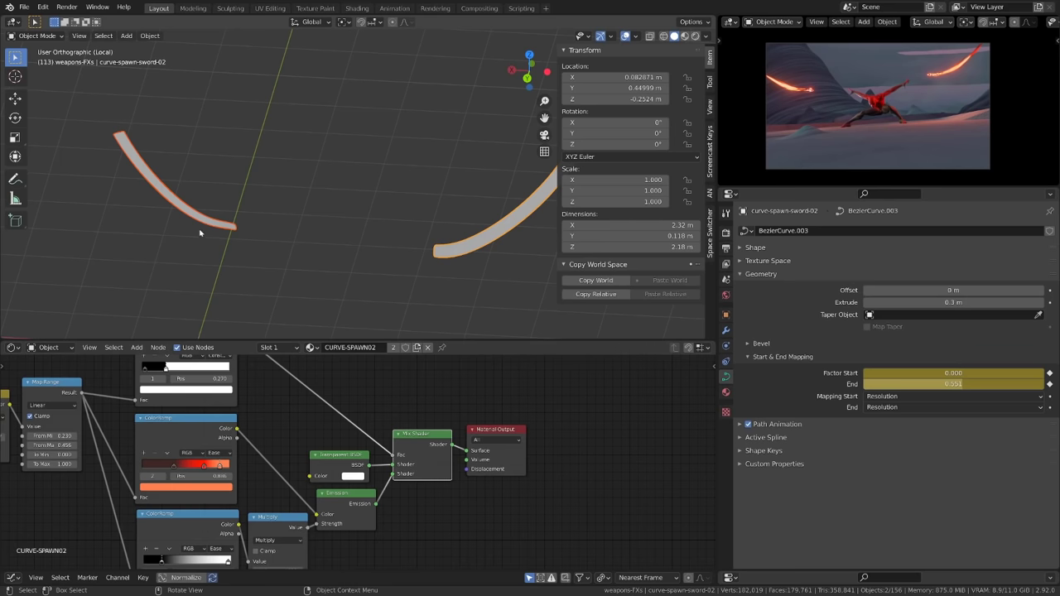
# Step: Inspect the two sword-spawn curves one at a time with their Extrude and Start & End Mapping settings
pyautogui.click(197, 217)
pyautogui.click(493, 240)
pyautogui.click(191, 213)
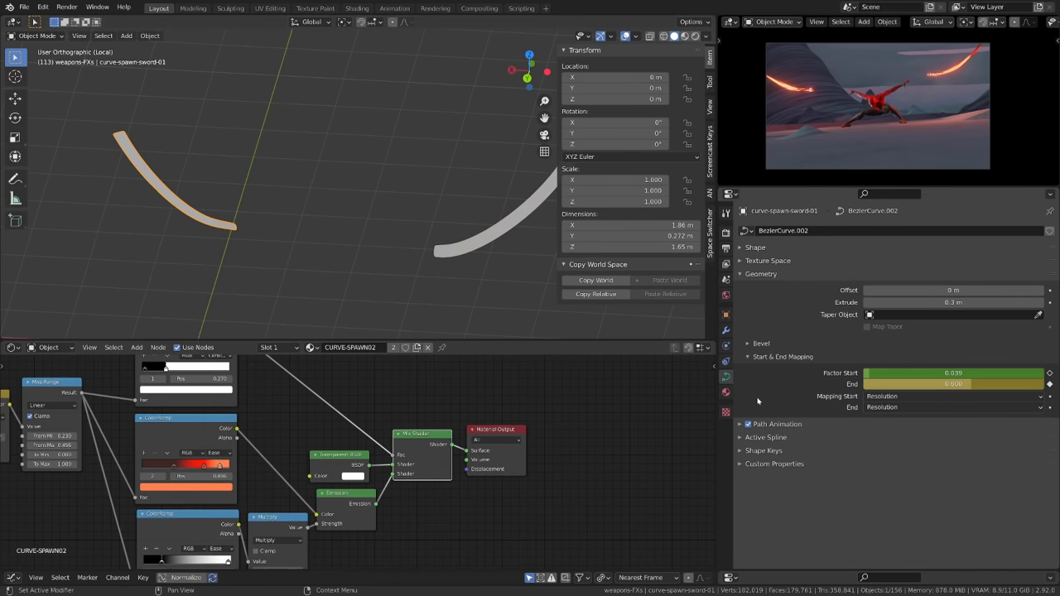
pyautogui.press('Tab')
pyautogui.moveTo(273, 207); pyautogui.dragTo(230, 219, button='middle')
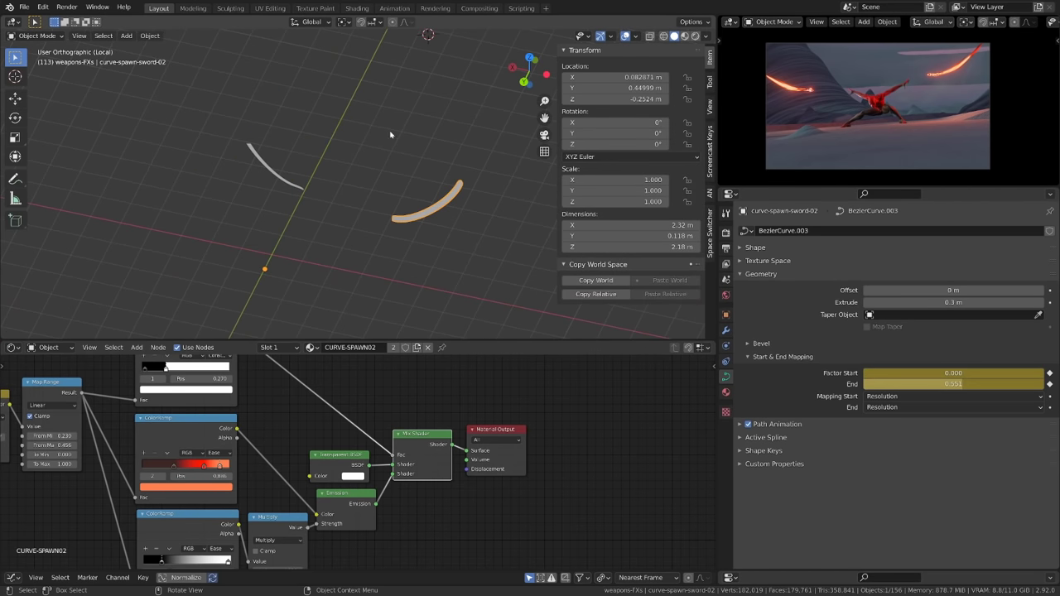
# Step: Add a new Bezier curve at the 3D cursor with nothing else selected
pyautogui.click(391, 134)
pyautogui.hotkey('shift', 'a')
pyautogui.moveTo(372, 142)
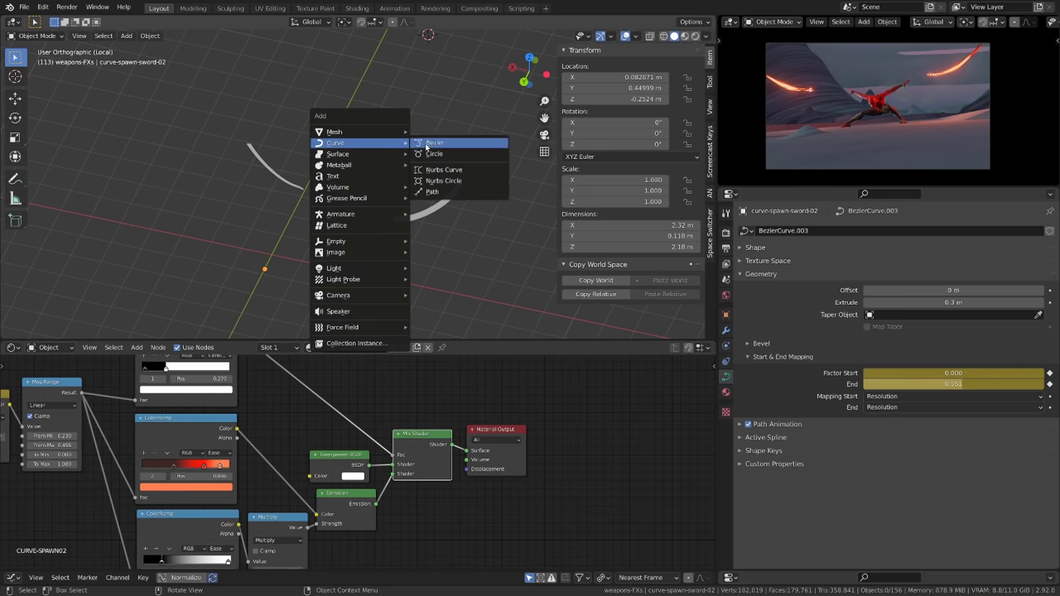
pyautogui.click(434, 145)
pyautogui.moveTo(433, 146)
pyautogui.mouseDown(button='middle')
pyautogui.moveTo(423, 154)
pyautogui.moveTo(422, 141)
pyautogui.mouseUp(button='middle')
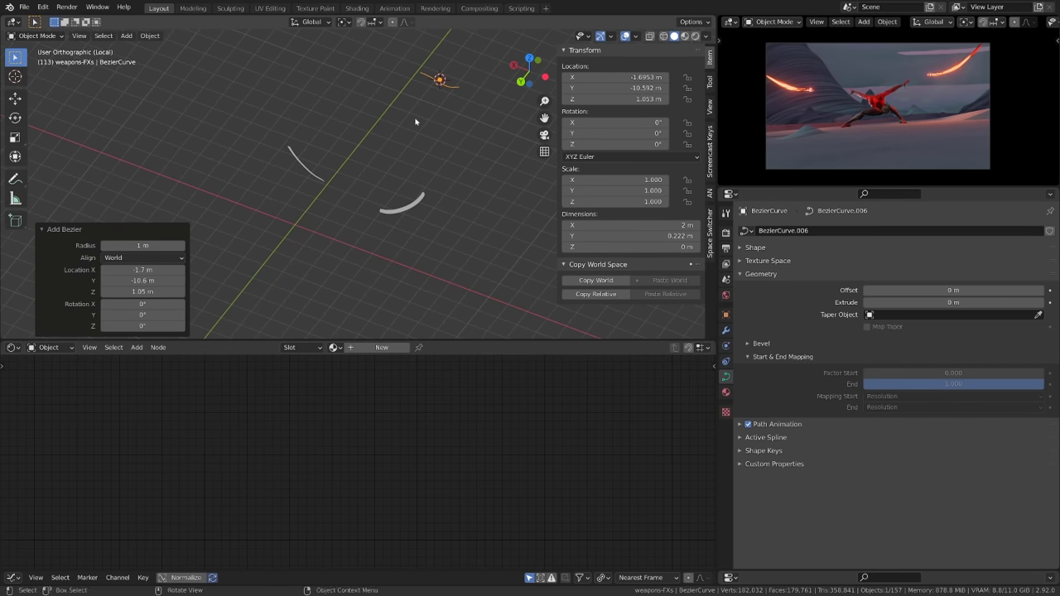
# Step: Enlarge the handles of one of the Bezier curve's end control points and move that point far out to lengthen the curve
pyautogui.press('Tab')
pyautogui.press('KP_5')
pyautogui.click(408, 139)
pyautogui.press('s')
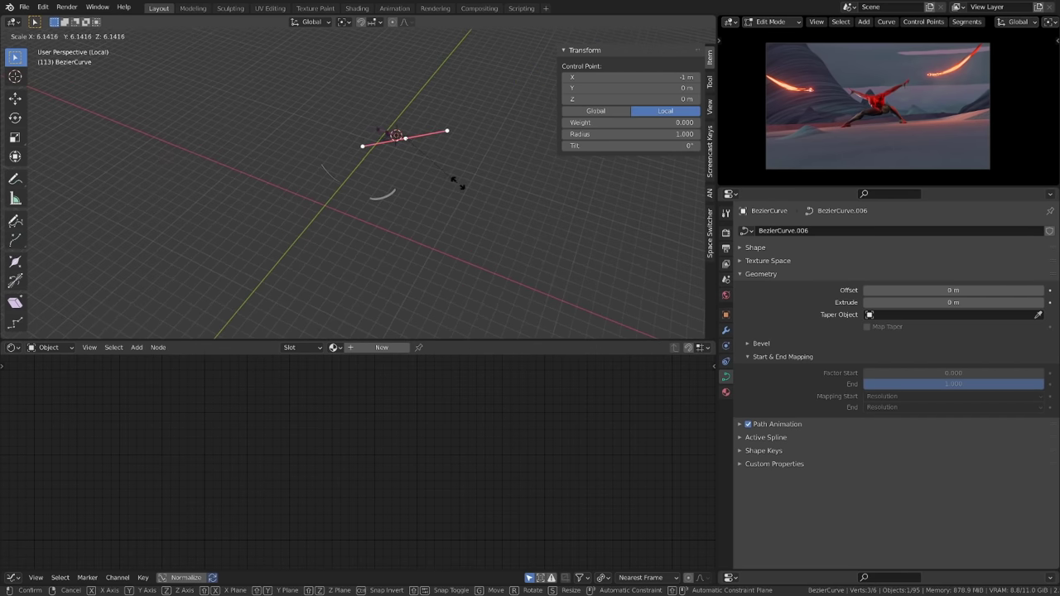
pyautogui.click(434, 181)
pyautogui.press('g')
pyautogui.click(513, 213)
pyautogui.scroll(1, 486, 193)
pyautogui.keyDown('shift'); pyautogui.moveTo(485, 194); pyautogui.dragTo(478, 202, button='middle'); pyautogui.keyUp('shift')
# Step: Rotate and enlarge the handles of the curve's other control point to form a smooth S-bend, and return to Object Mode
pyautogui.click(385, 127)
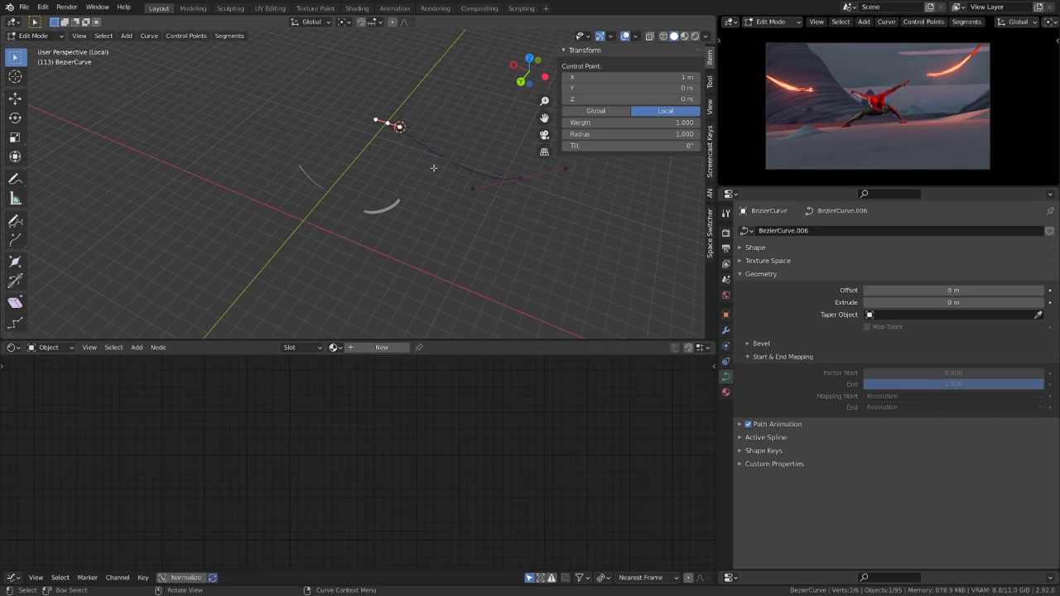
pyautogui.press('r')
pyautogui.click(418, 130)
pyautogui.press('s')
pyautogui.click(473, 107)
pyautogui.moveTo(473, 107); pyautogui.dragTo(330, 266, button='middle')
pyautogui.scroll(-7, 330, 268)
pyautogui.keyDown('shift'); pyautogui.moveTo(395, 267); pyautogui.dragTo(418, 232, button='middle'); pyautogui.keyUp('shift')
pyautogui.scroll(6, 447, 218)
pyautogui.press('Tab')
pyautogui.keyDown('shift'); pyautogui.moveTo(538, 134); pyautogui.dragTo(439, 165, button='middle'); pyautogui.keyUp('shift')
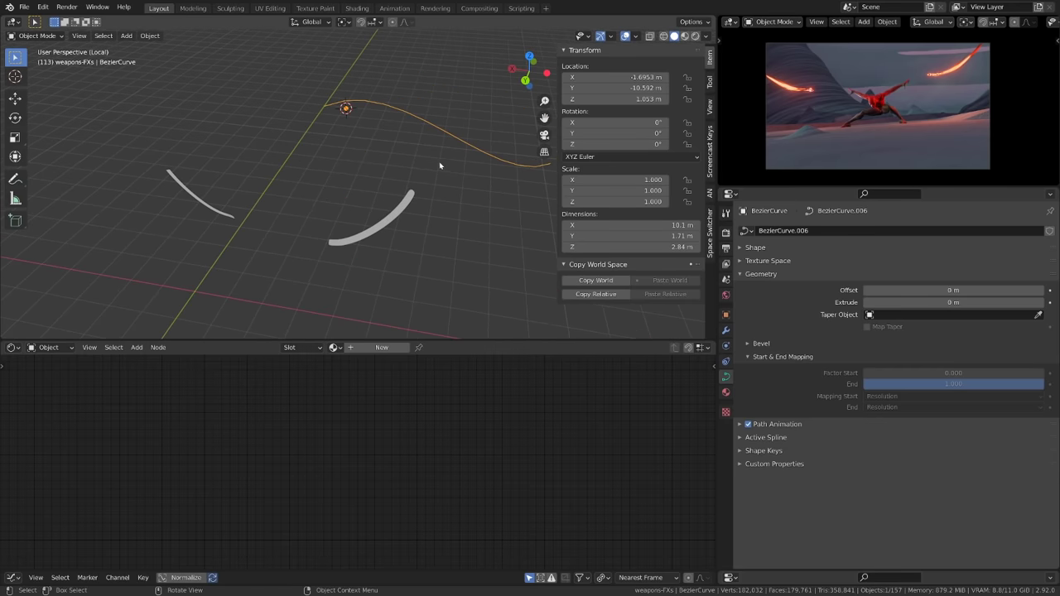
# Step: Link the CURVE-SPAWN02 material from curve-spawn-sword-02 to the new Bezier curve
pyautogui.click(416, 204)
pyautogui.click(454, 137)
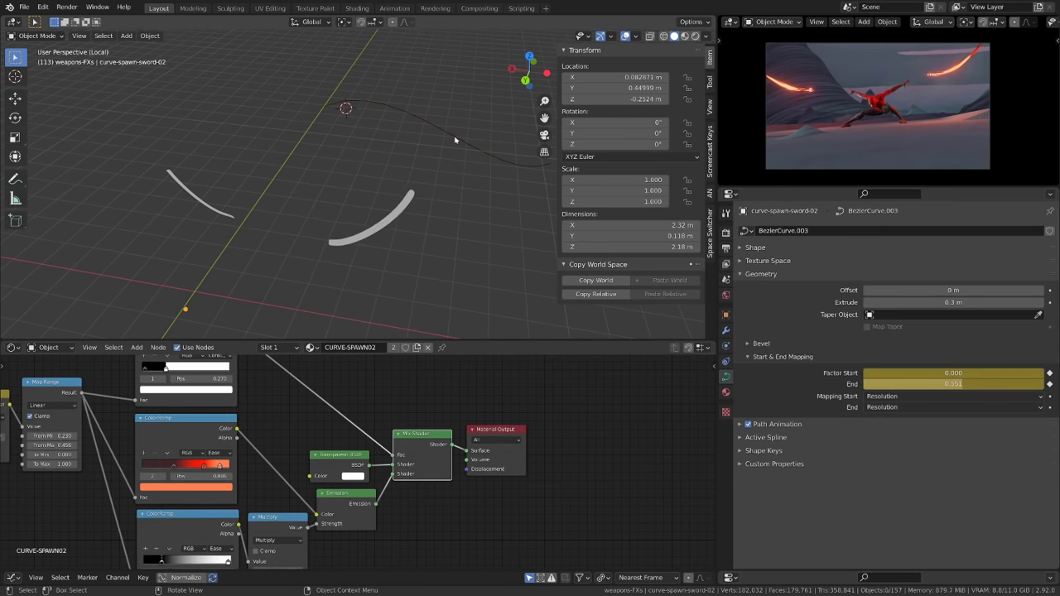
pyautogui.keyDown('shift'); pyautogui.click(414, 194); pyautogui.keyUp('shift')
pyautogui.hotkey('ctrl', 'l')
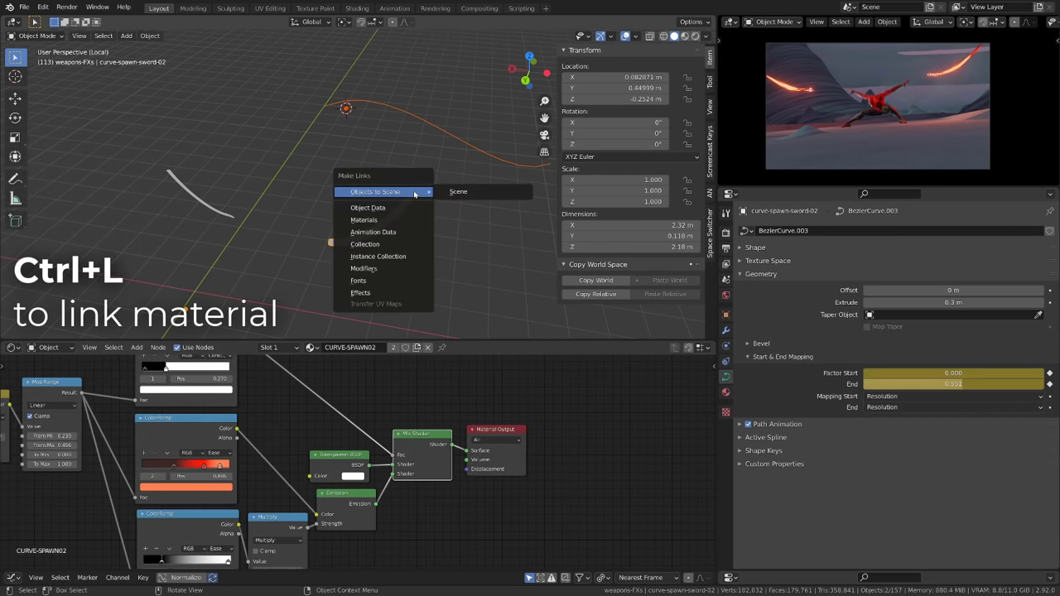
pyautogui.click(370, 220)
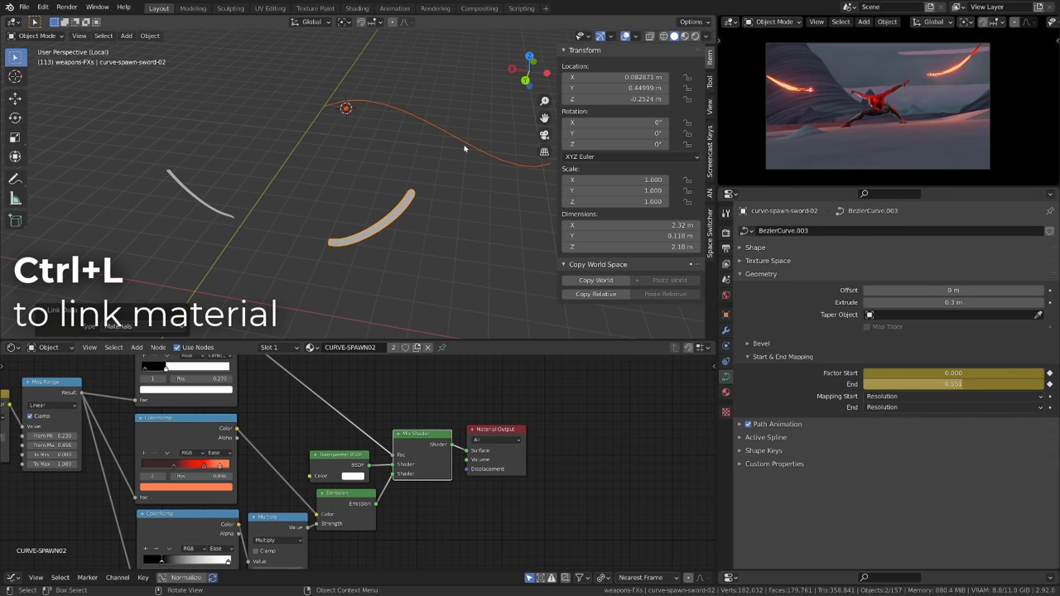
# Step: Show the viewport in Material Preview and set the new Bezier curve's Extrude to 0.47 m
pyautogui.click(465, 149)
pyautogui.click(686, 36)
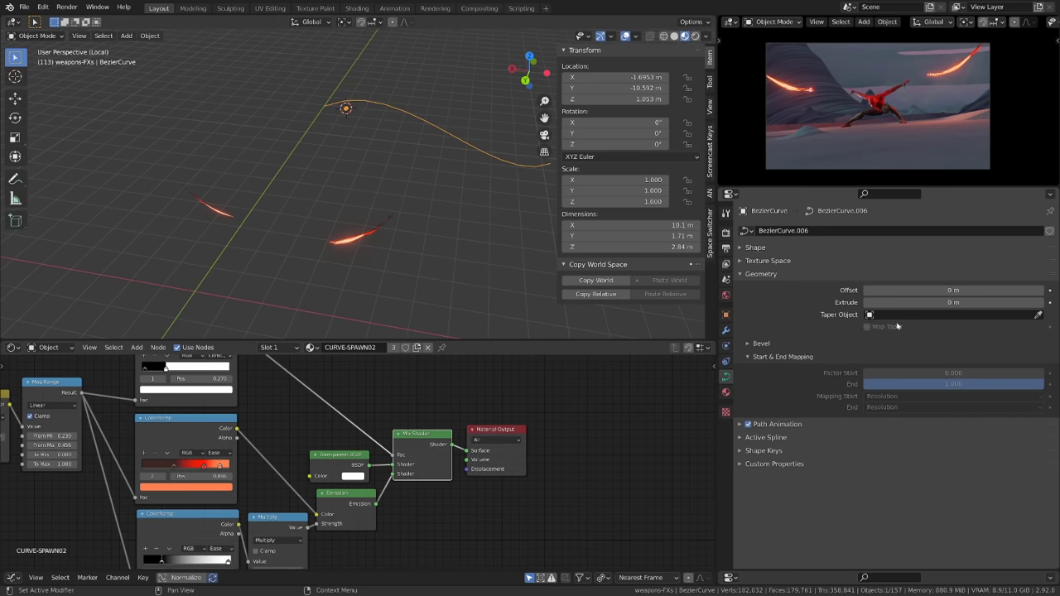
pyautogui.moveTo(952, 302); pyautogui.dragTo(1001, 302)
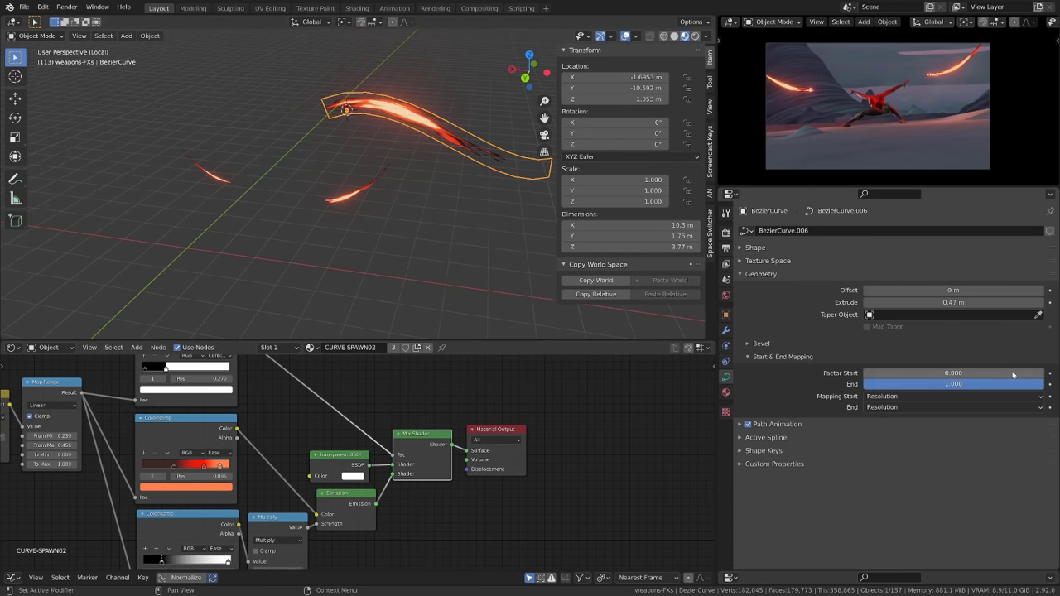
# Step: Trim the visible part of the curve by setting the mapping Factor End to 0.879 and Factor Start to 0.543
pyautogui.moveTo(985, 382)
pyautogui.mouseDown()
pyautogui.moveTo(926, 385)
pyautogui.moveTo(955, 385)
pyautogui.moveTo(905, 373)
pyautogui.moveTo(1022, 384)
pyautogui.mouseUp()
pyautogui.moveTo(1022, 373); pyautogui.dragTo(1032, 373)
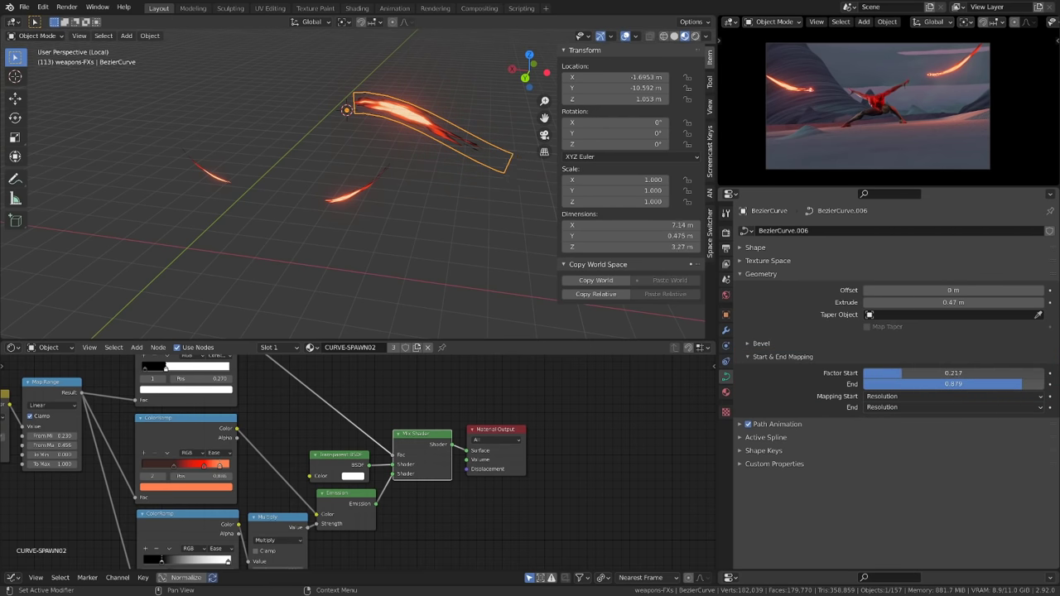
pyautogui.moveTo(901, 374); pyautogui.dragTo(961, 373)
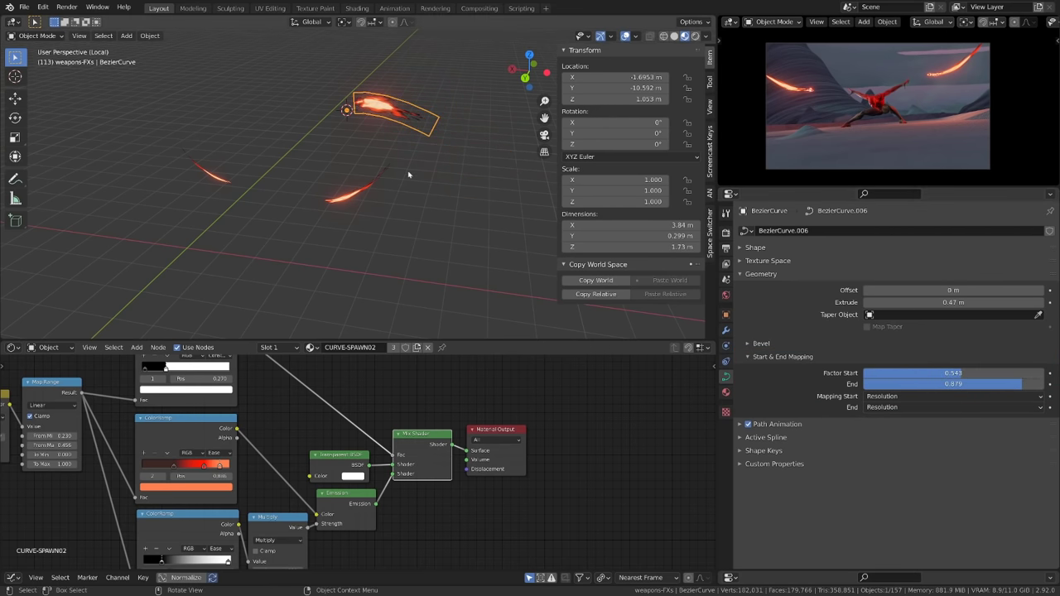
# Step: Select both sword-spawn curves and step between frames 109 and 118 to examine their animated start and end mapping, stopping at frame 114
pyautogui.moveTo(331, 125); pyautogui.dragTo(285, 142, button='middle')
pyautogui.click(263, 149)
pyautogui.keyDown('shift'); pyautogui.click(406, 153); pyautogui.keyUp('shift')
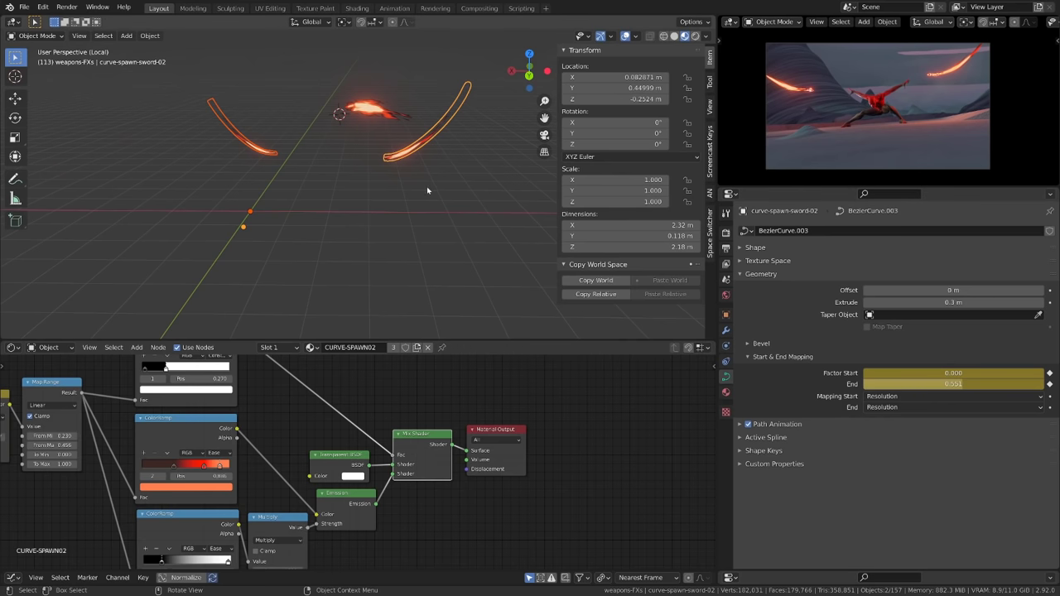
pyautogui.press('Left')
pyautogui.press('Left')
pyautogui.press('Left')
pyautogui.press('Left')
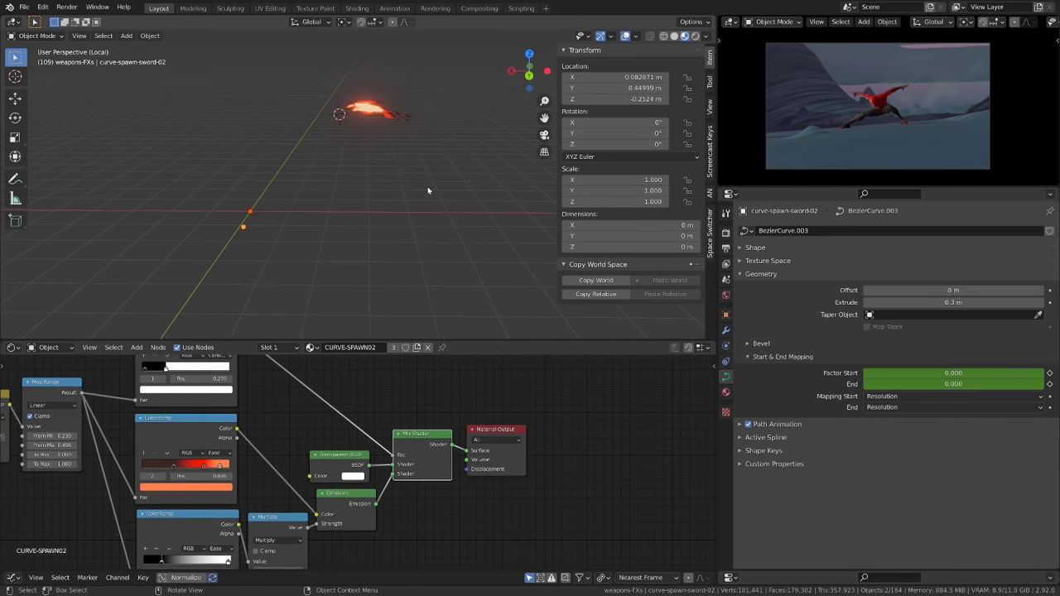
pyautogui.press('Right')
pyautogui.press('Right')
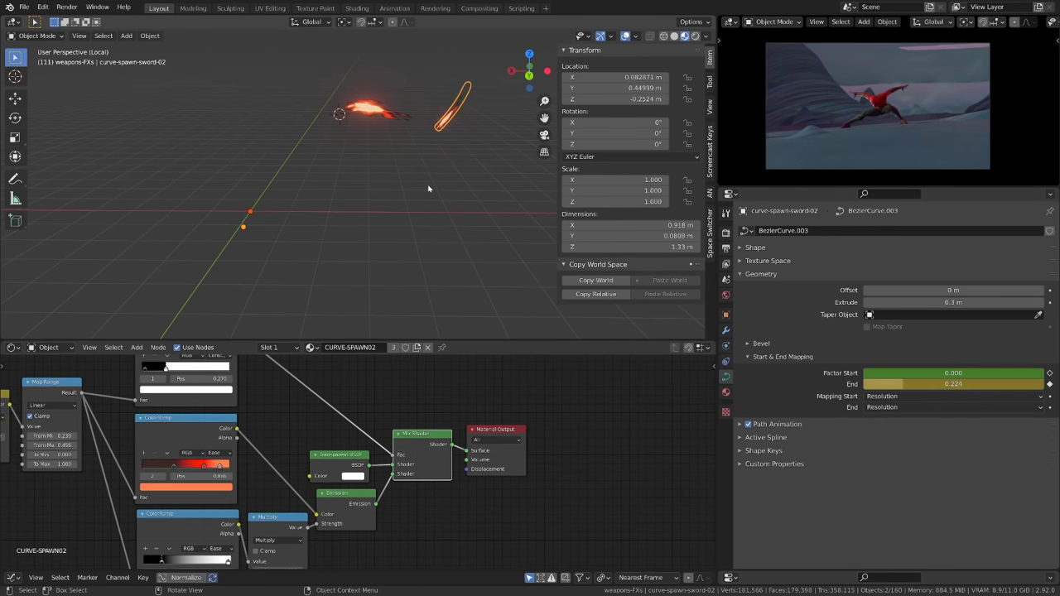
pyautogui.press('Right')
pyautogui.press('Right')
pyautogui.press('Right')
pyautogui.press('Right')
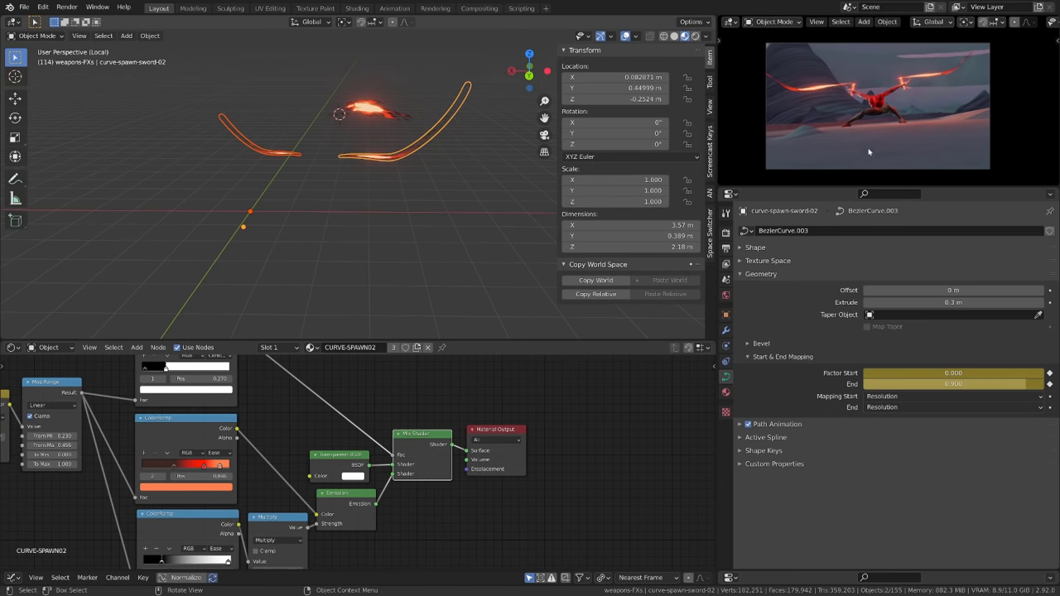
pyautogui.press('Right')
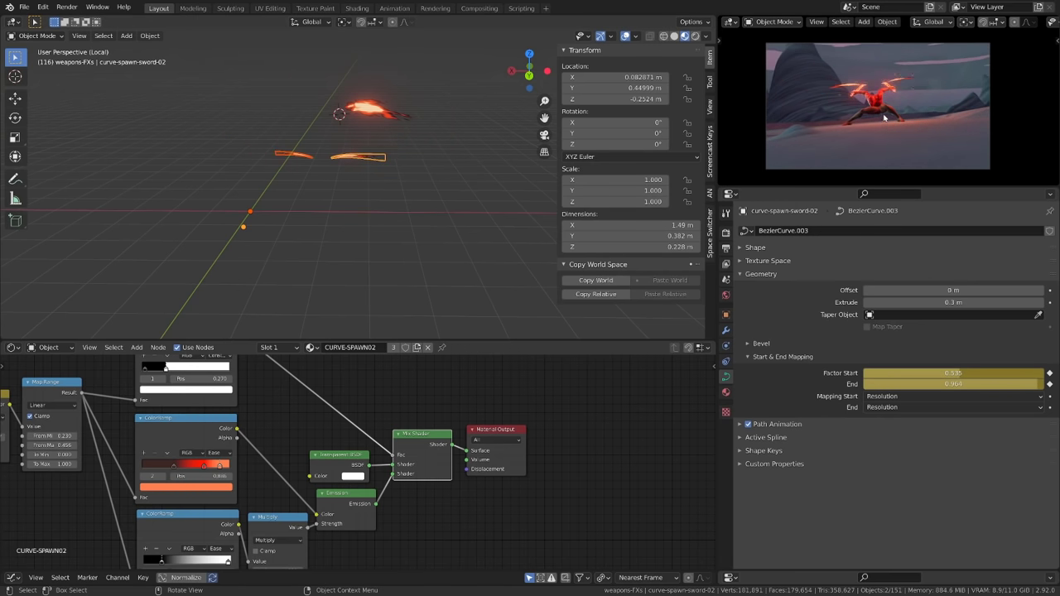
pyautogui.press('Right')
pyautogui.press('Right')
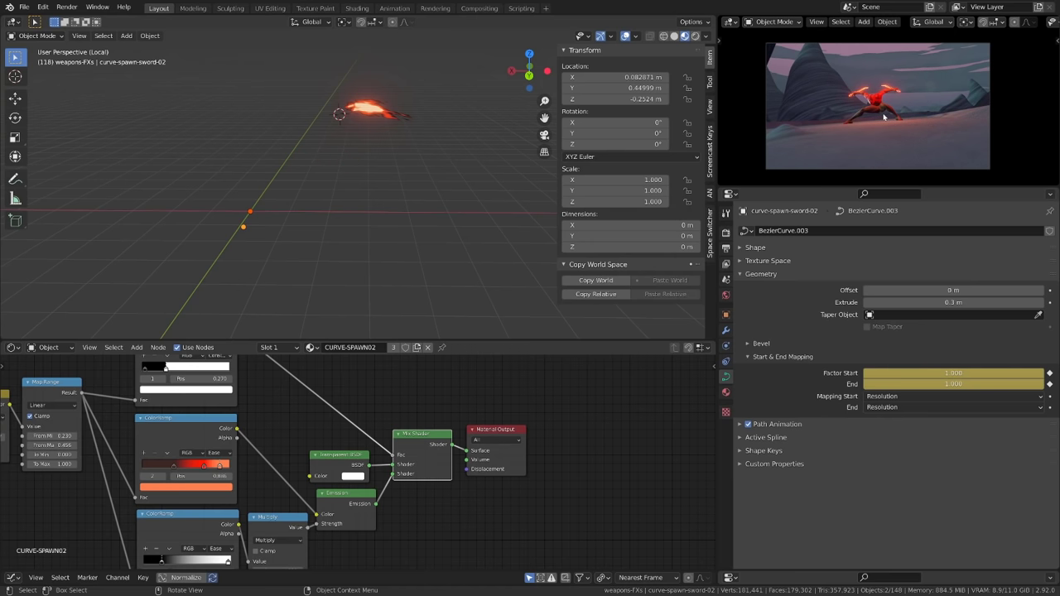
pyautogui.press('Right')
pyautogui.press('Left')
pyautogui.press('Left')
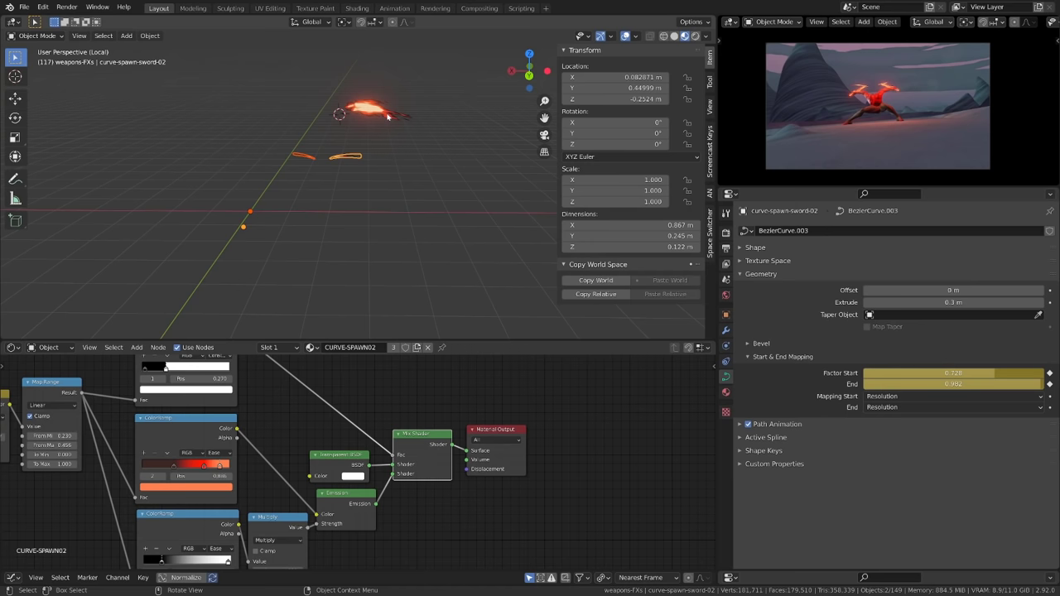
pyautogui.press('Left')
pyautogui.press('Left')
pyautogui.press('Left')
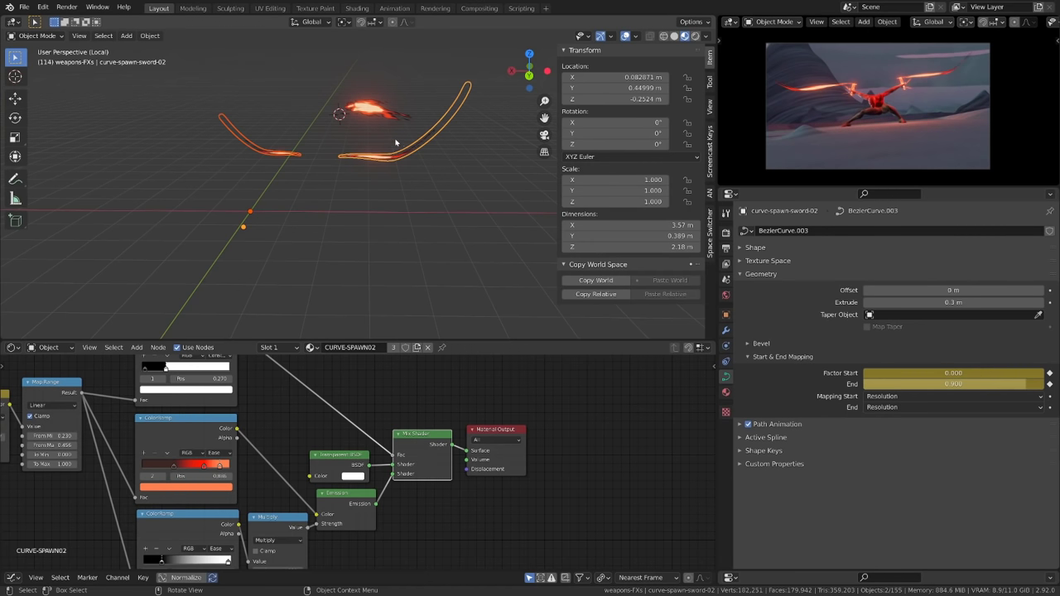
# Step: Narrow the new Bezier curve at its first control point by setting that point's radius to about 0.441
pyautogui.click(382, 109)
pyautogui.moveTo(398, 108); pyautogui.dragTo(424, 174, button='middle')
pyautogui.press('Tab')
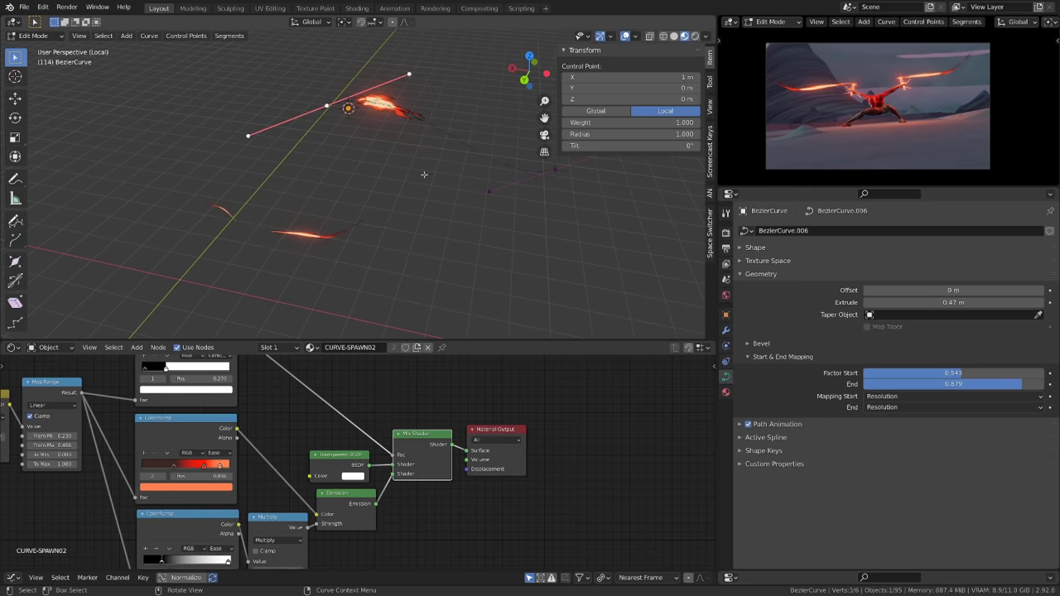
pyautogui.hotkey('alt', 's')
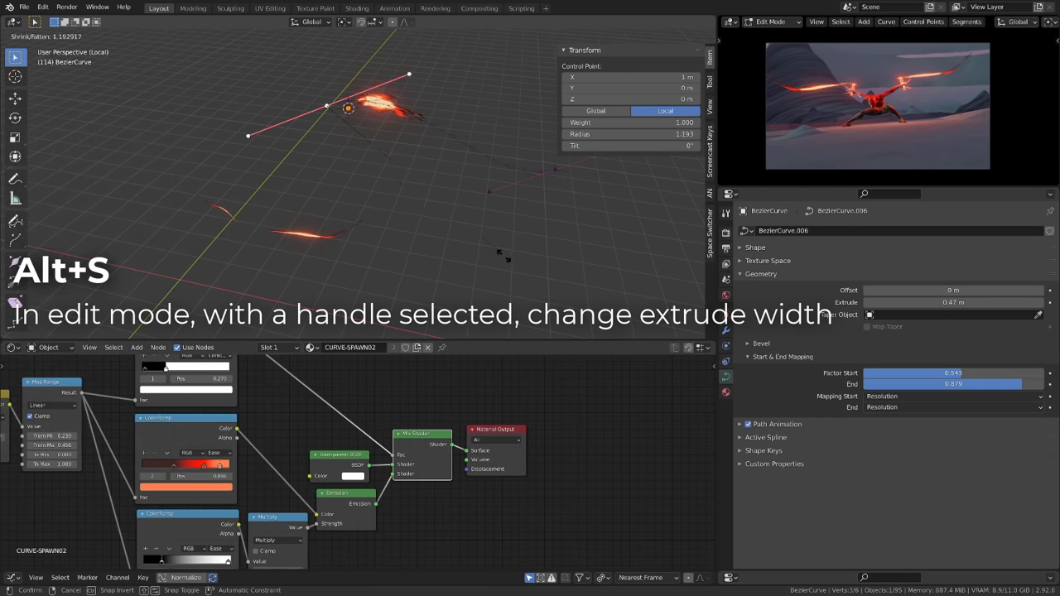
pyautogui.click(394, 170)
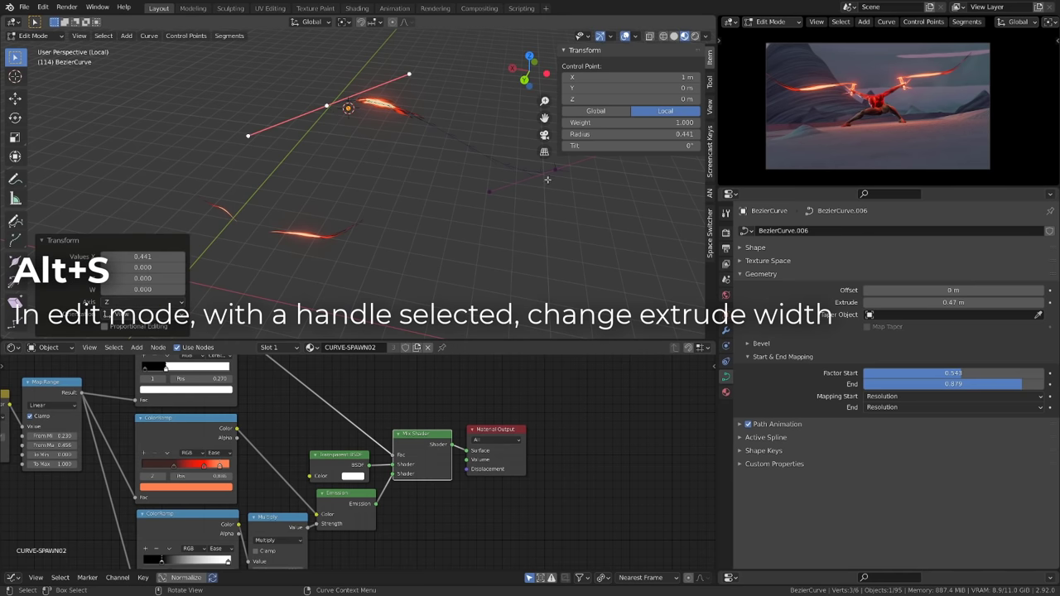
# Step: Widen the curve at its opposite end control point to a radius of about 4.358, and advance to frame 116
pyautogui.click(548, 176)
pyautogui.hotkey('alt', 's')
pyautogui.click(373, 210)
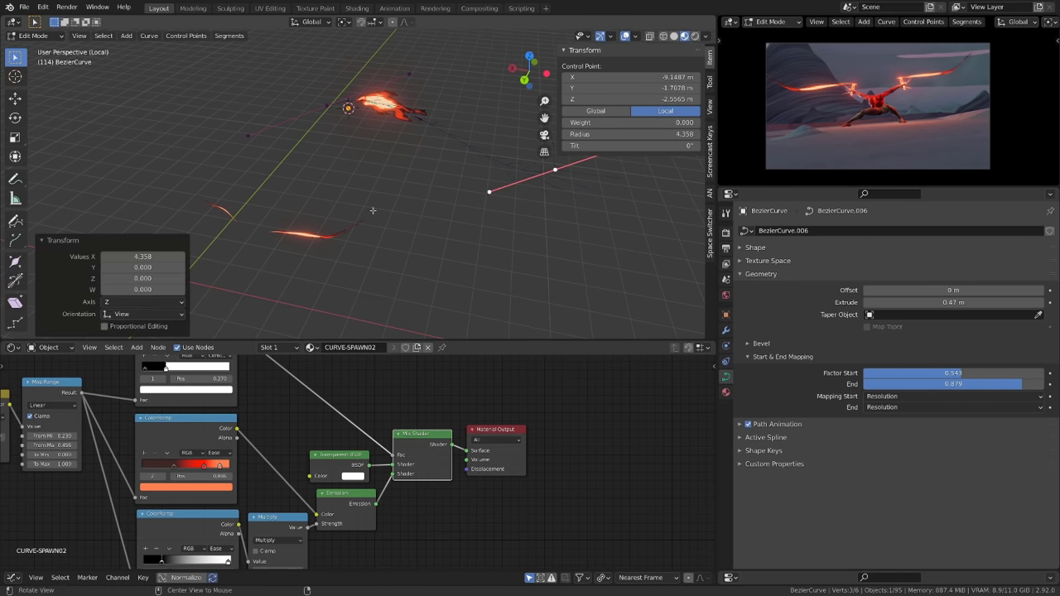
pyautogui.moveTo(373, 210); pyautogui.dragTo(388, 207, button='middle')
pyautogui.press('Tab')
pyautogui.press('Right')
pyautogui.press('Right')
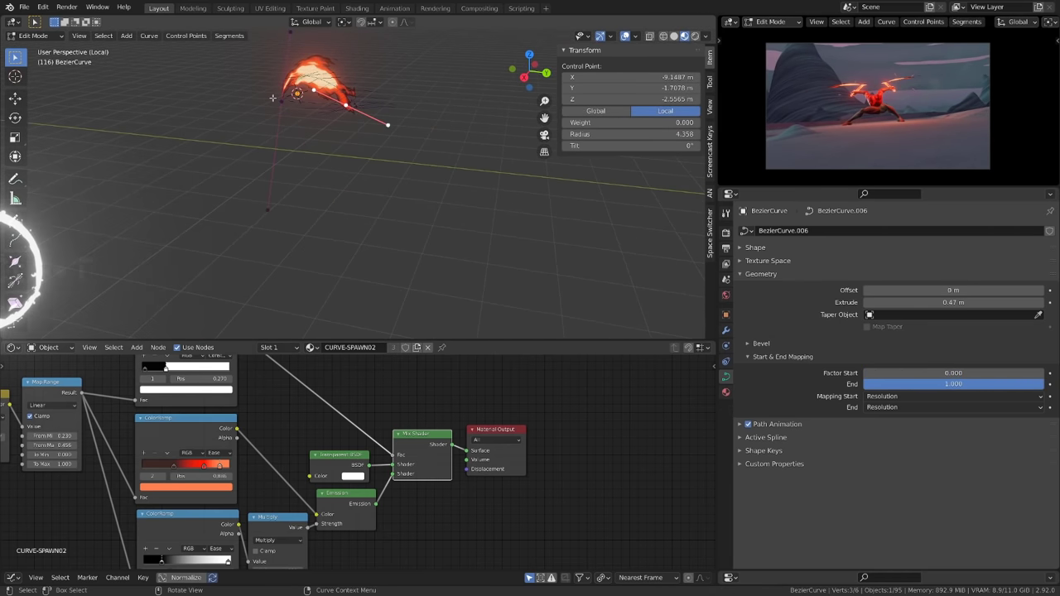
# Step: Twist the curve at its narrow end by tilting that control point about 70.1°
pyautogui.click(277, 99)
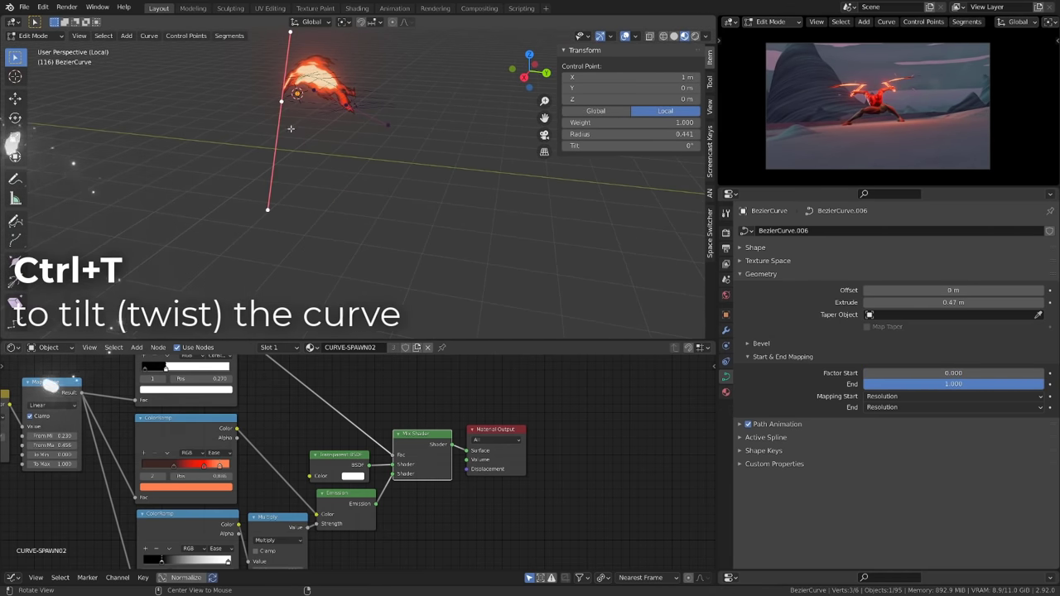
pyautogui.moveTo(402, 227); pyautogui.dragTo(375, 228, button='middle')
pyautogui.hotkey('ctrl', 't')
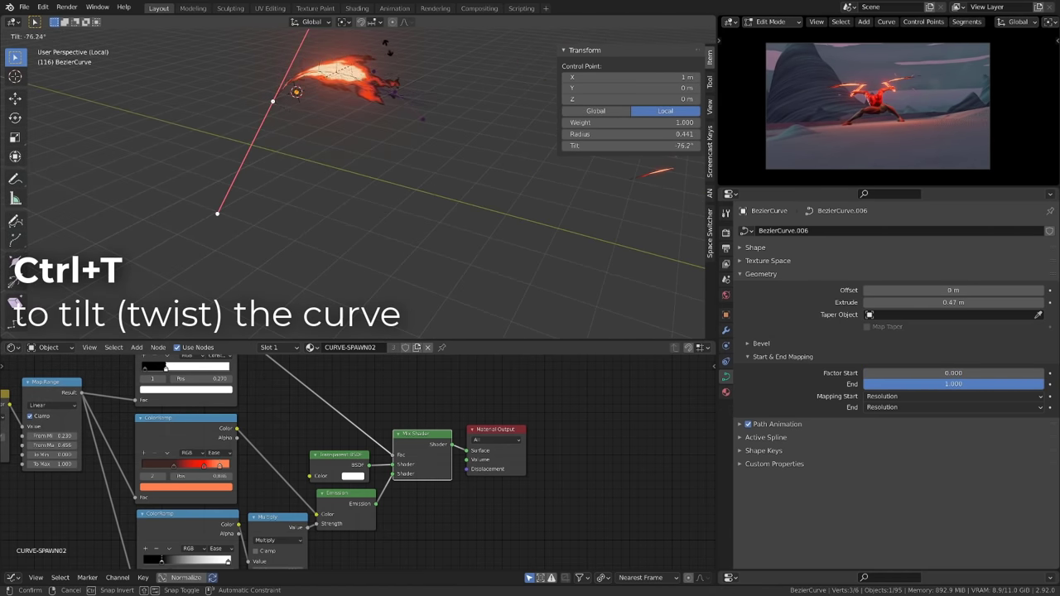
pyautogui.click(203, 183)
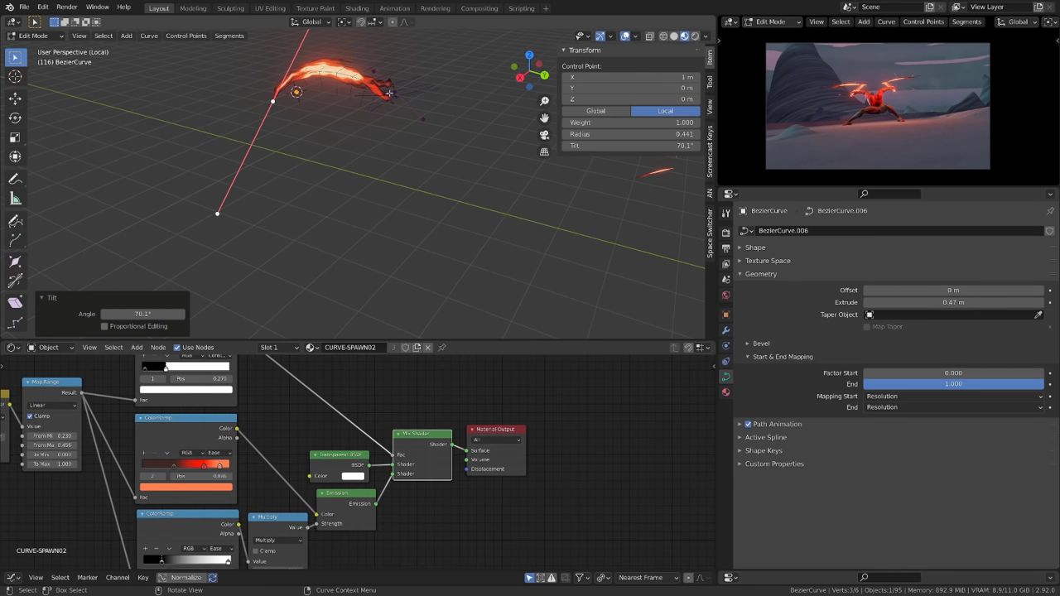
# Step: Tilt the control point at the curve's wide end and leave Edit Mode to view the twisted flame streak
pyautogui.click(479, 133)
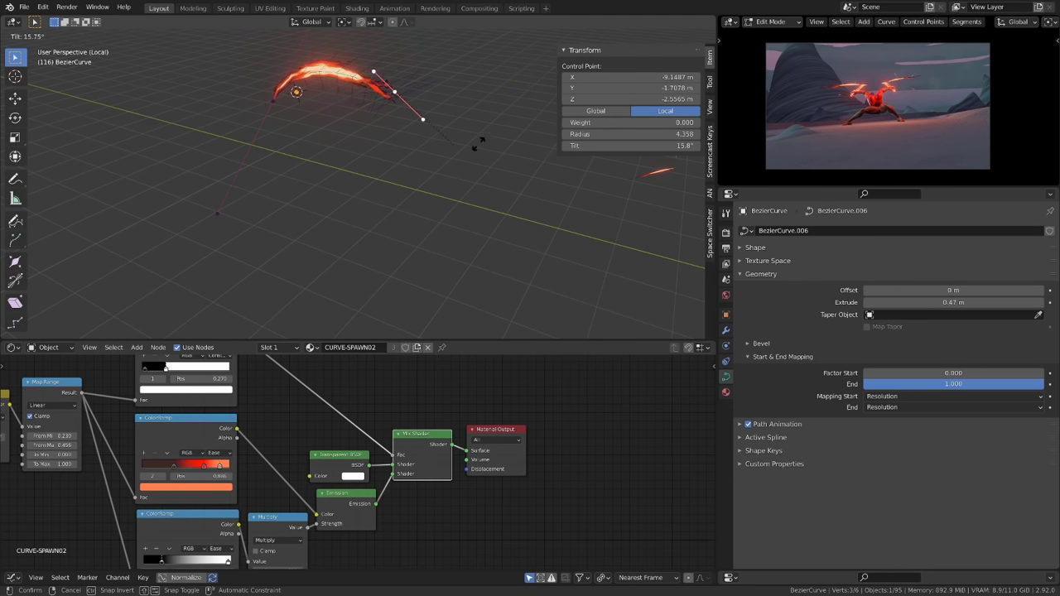
pyautogui.click(485, 58)
pyautogui.keyDown('alt'); pyautogui.moveTo(485, 58); pyautogui.dragTo(395, 104); pyautogui.keyUp('alt')
pyautogui.press('Tab')
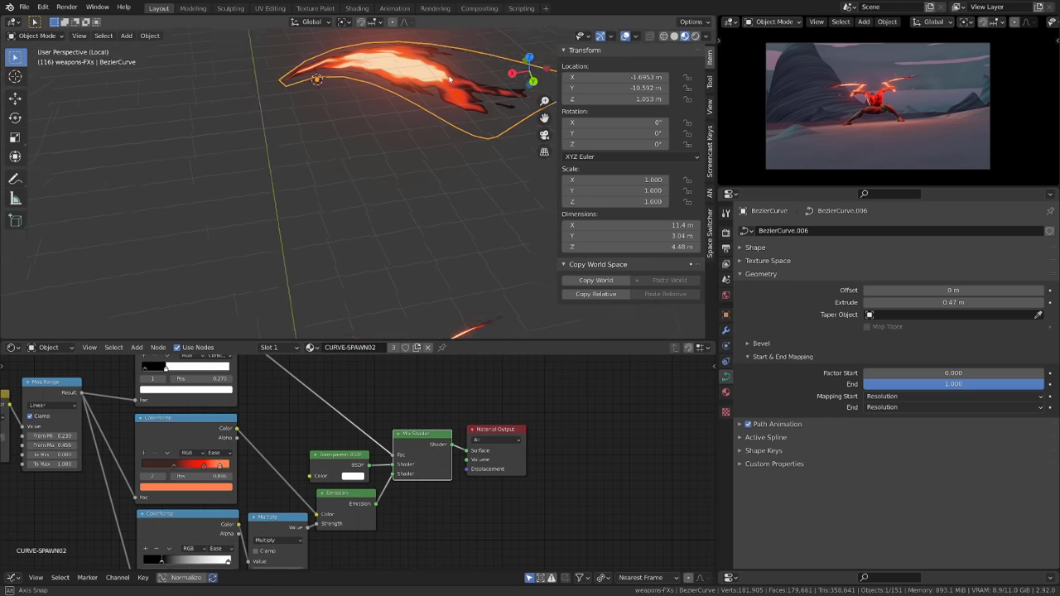
# Step: Set the Bezier curve's preview resolution U to 8 in its shape settings
pyautogui.keyDown('alt'); pyautogui.moveTo(513, 112); pyautogui.dragTo(302, 48); pyautogui.keyUp('alt')
pyautogui.moveTo(302, 48); pyautogui.dragTo(291, 40, button='middle')
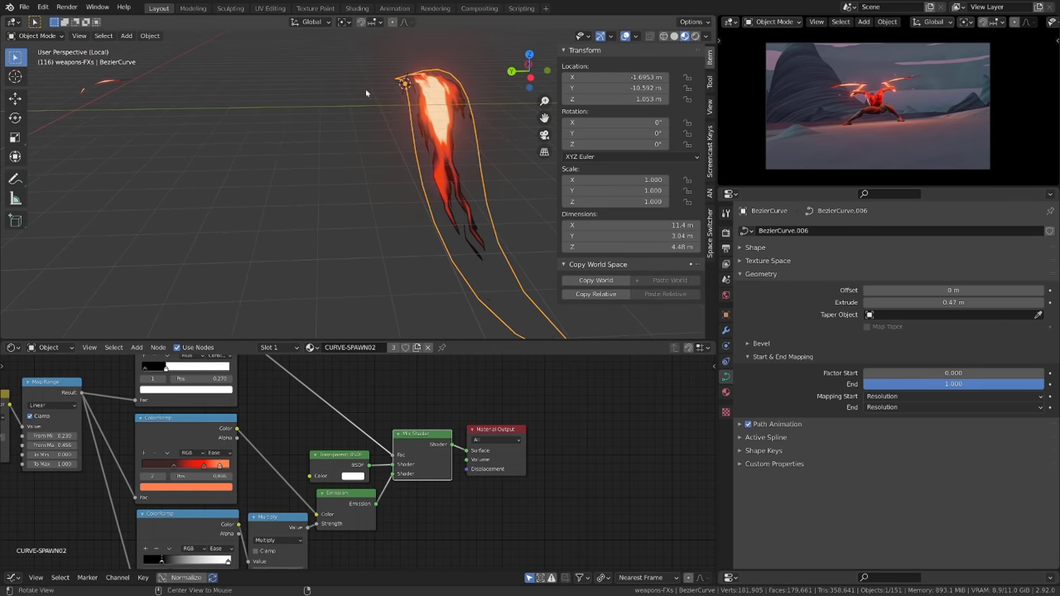
pyautogui.click(768, 261)
pyautogui.click(755, 248)
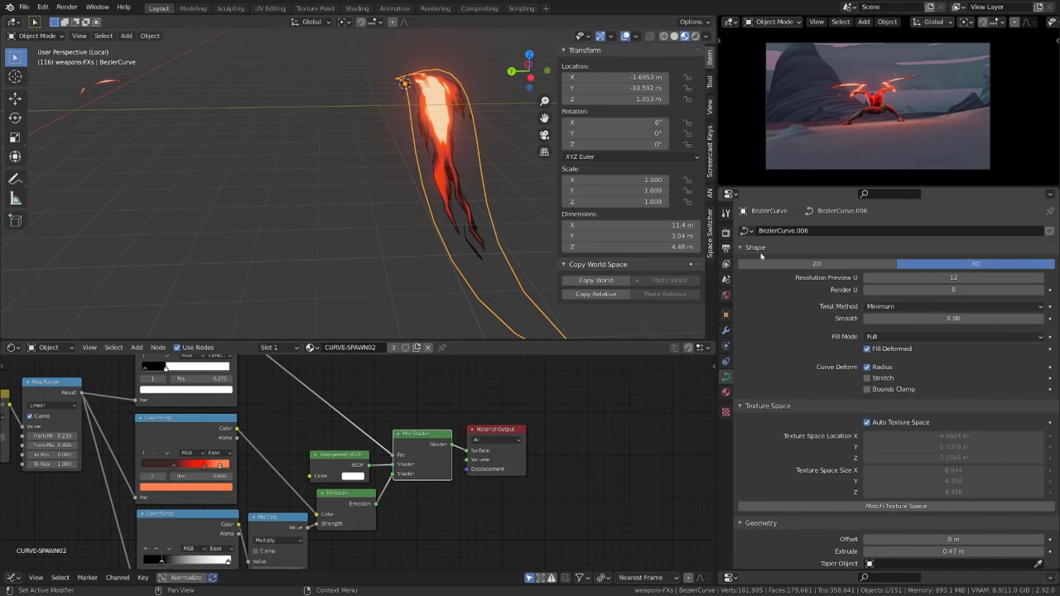
pyautogui.click(911, 278)
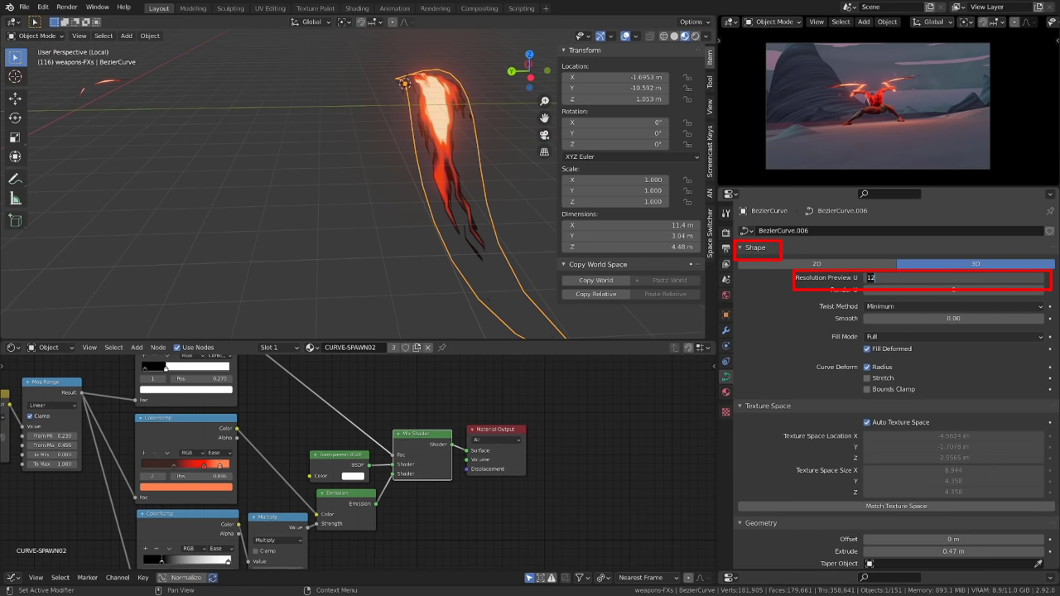
pyautogui.write('8')
pyautogui.press('Return')
pyautogui.moveTo(331, 157); pyautogui.dragTo(425, 174, button='middle')
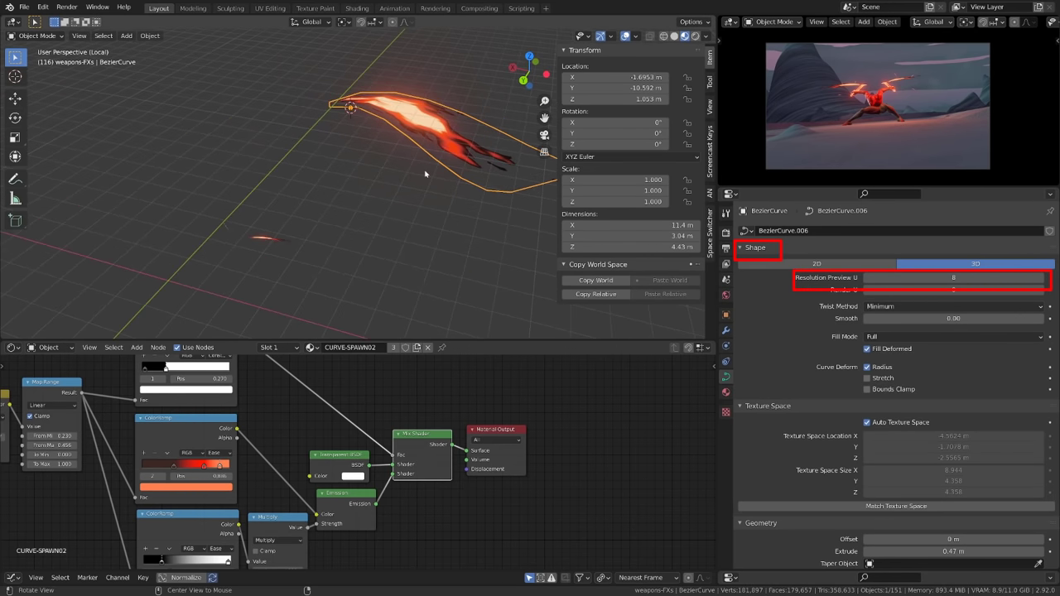
# Step: Add a level 2 Subdivision modifier to the curve and display the modifier's settings
pyautogui.hotkey('ctrl', '2')
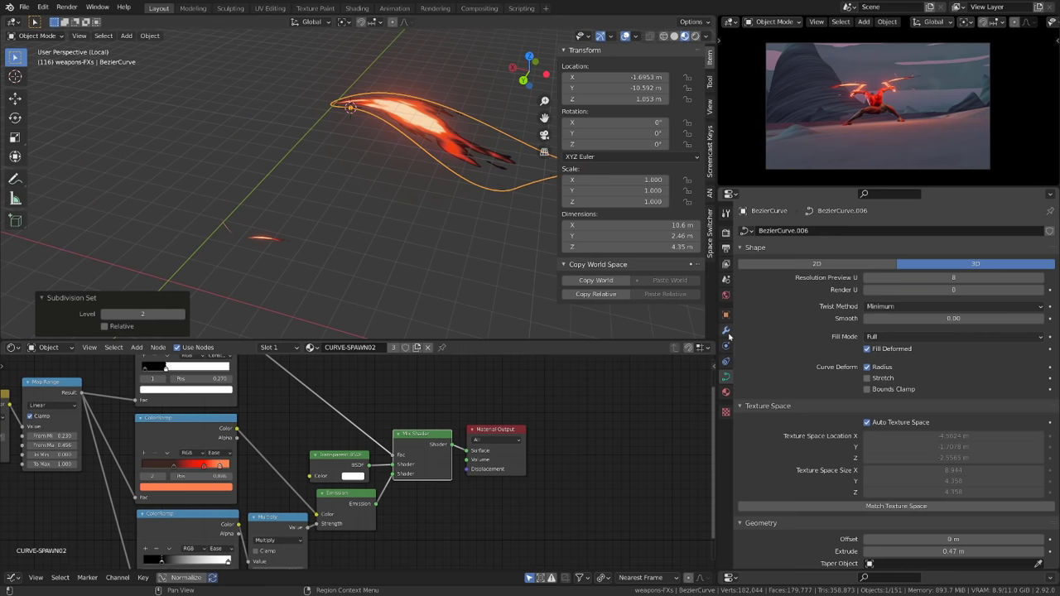
pyautogui.click(726, 331)
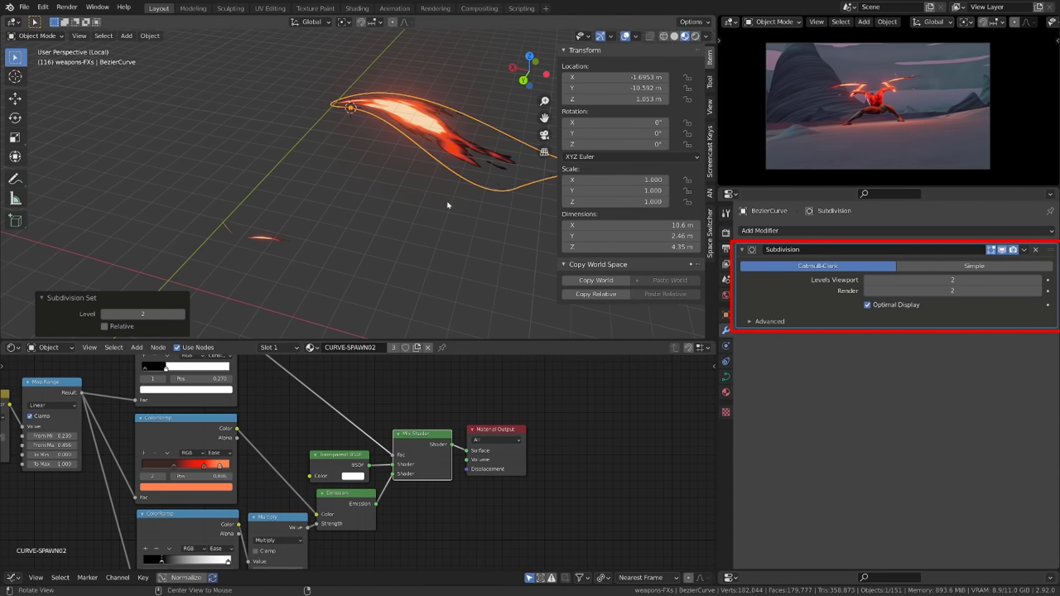
pyautogui.moveTo(513, 184); pyautogui.dragTo(442, 194, button='middle')
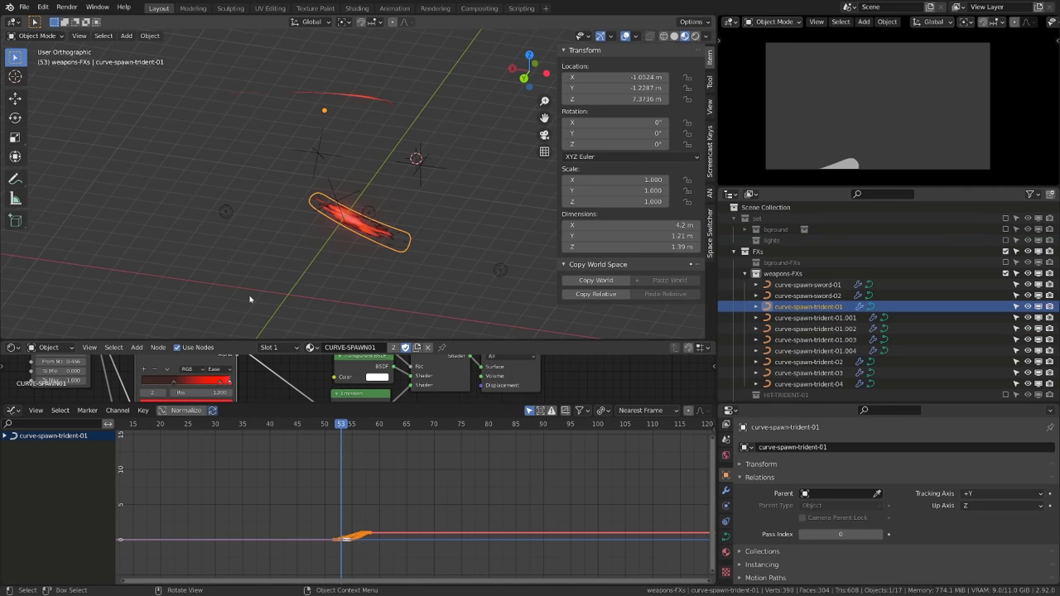
# Step: Deselect the trident spawn curve and step through its animation up to frame 58 to examine how it evolves
pyautogui.click(251, 295)
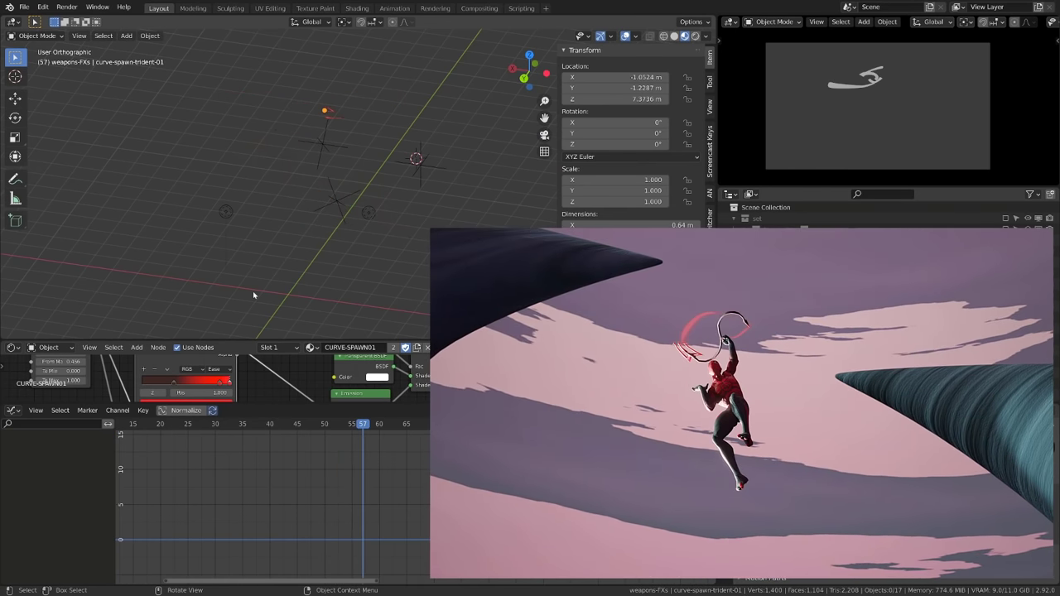
pyautogui.press('Right')
pyautogui.press('Right')
pyautogui.press('Right')
pyautogui.press('Right')
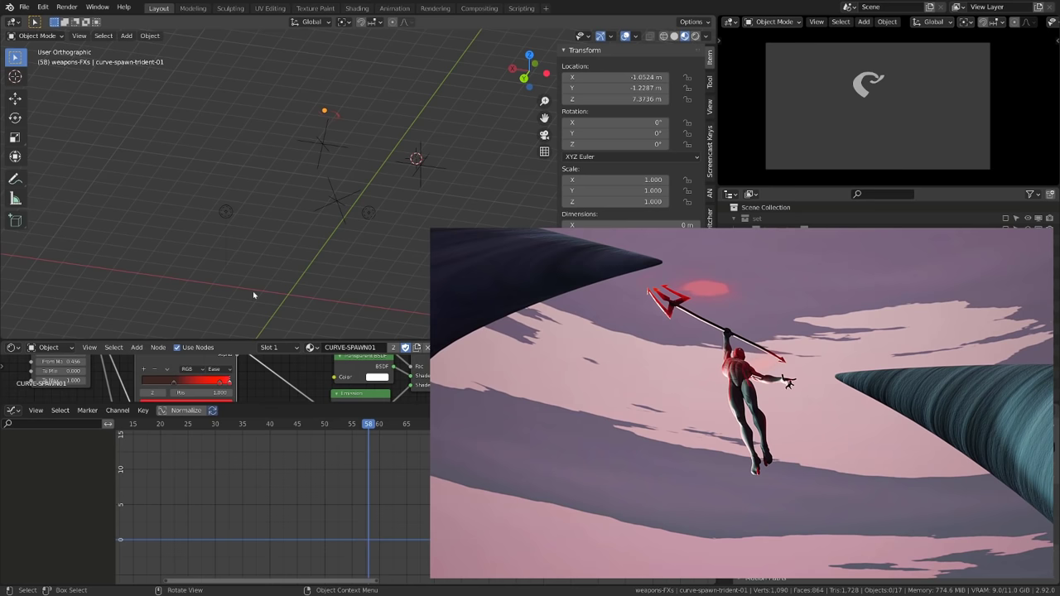
pyautogui.scroll(3, 254, 291)
pyautogui.keyDown('shift'); pyautogui.moveTo(246, 183); pyautogui.dragTo(261, 251, button='middle'); pyautogui.keyUp('shift')
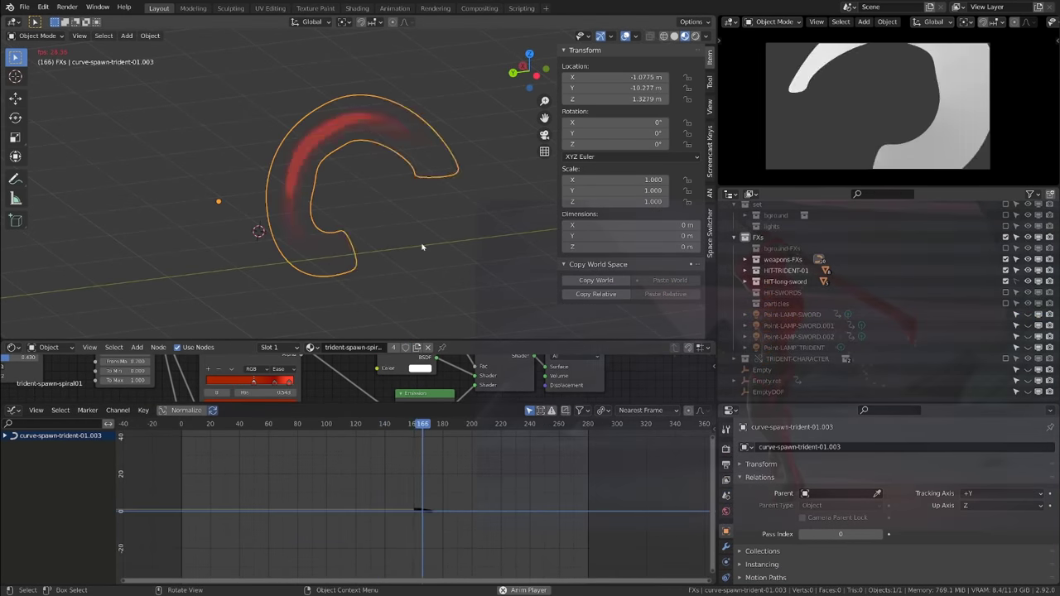
# Step: Toggle playback and scrub back from about frame 166 to review the spiral curve-spawn-trident-01.003
pyautogui.press('space')
pyautogui.moveTo(440, 426)
pyautogui.mouseDown()
pyautogui.moveTo(414, 424)
pyautogui.moveTo(431, 427)
pyautogui.mouseUp()
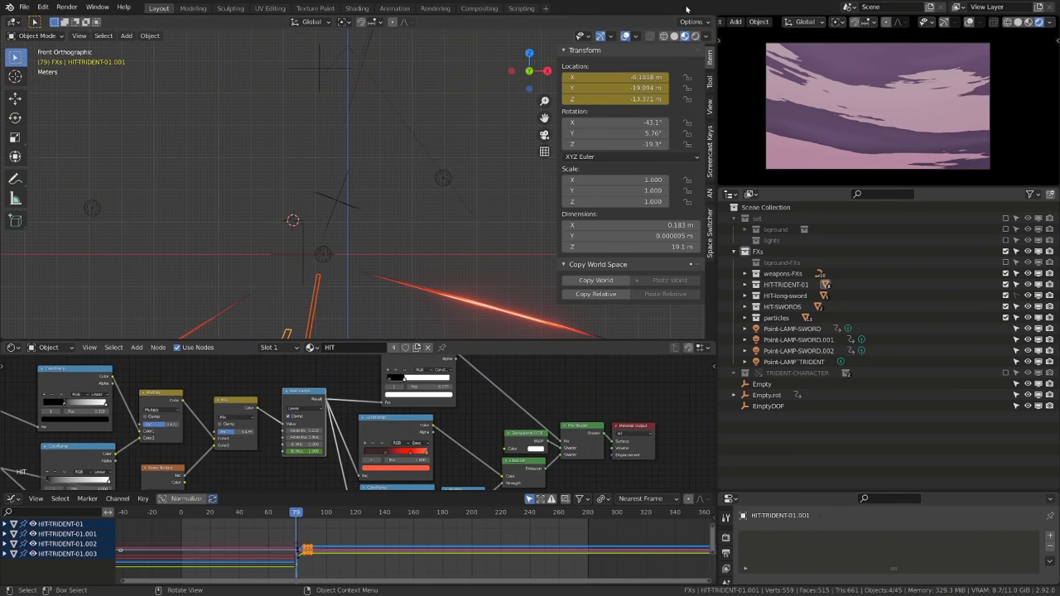
# Step: Step forward from frame 79 to 85 and back again to examine the trident hit planes' motion
pyautogui.press('Right')
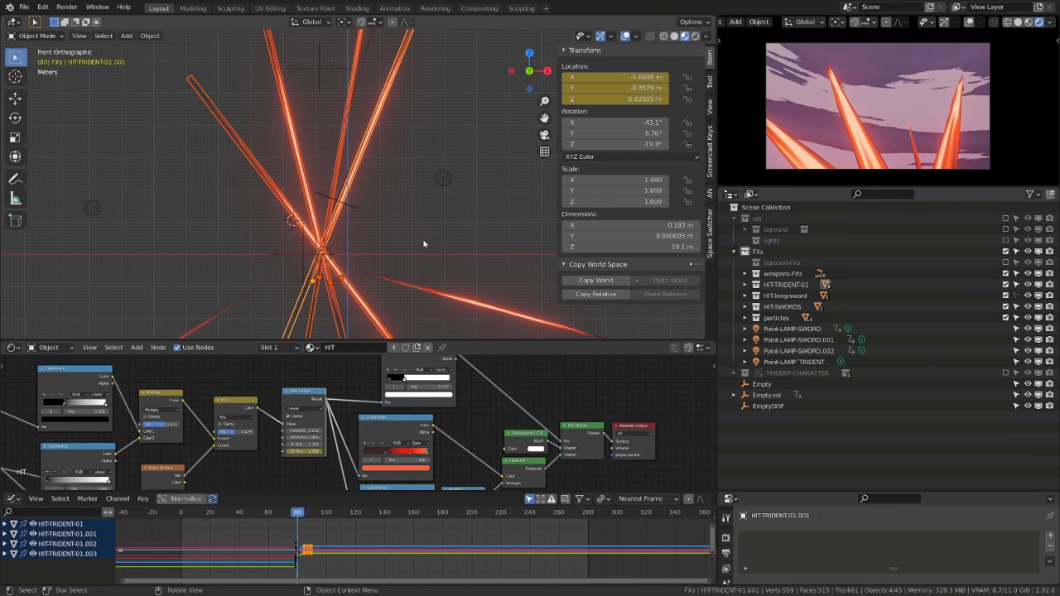
pyautogui.press('Right')
pyautogui.press('Right')
pyautogui.press('Right')
pyautogui.press('Right')
pyautogui.press('Right')
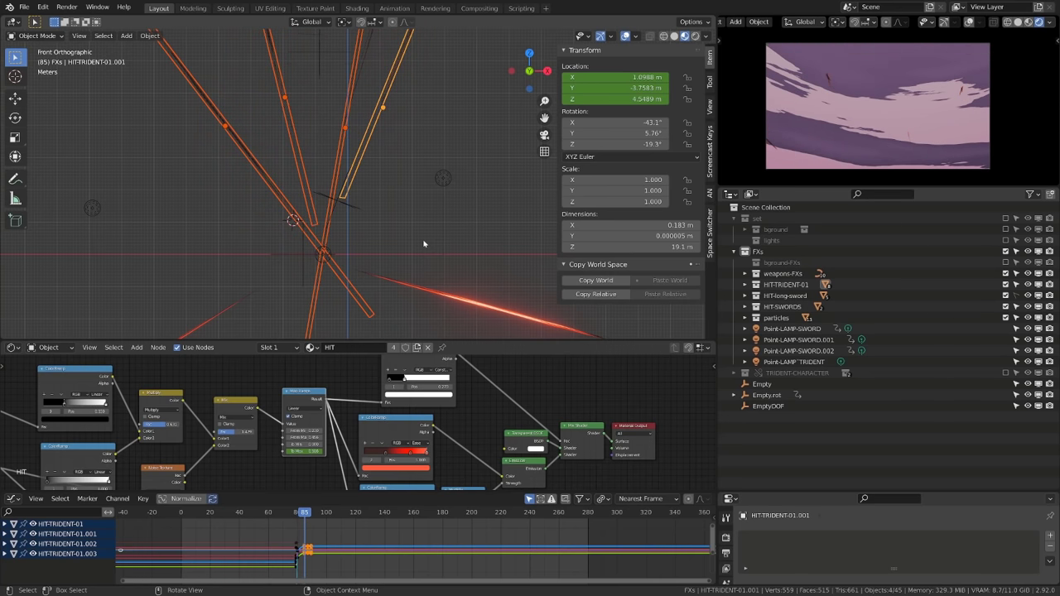
pyautogui.press('Left')
pyautogui.press('Left')
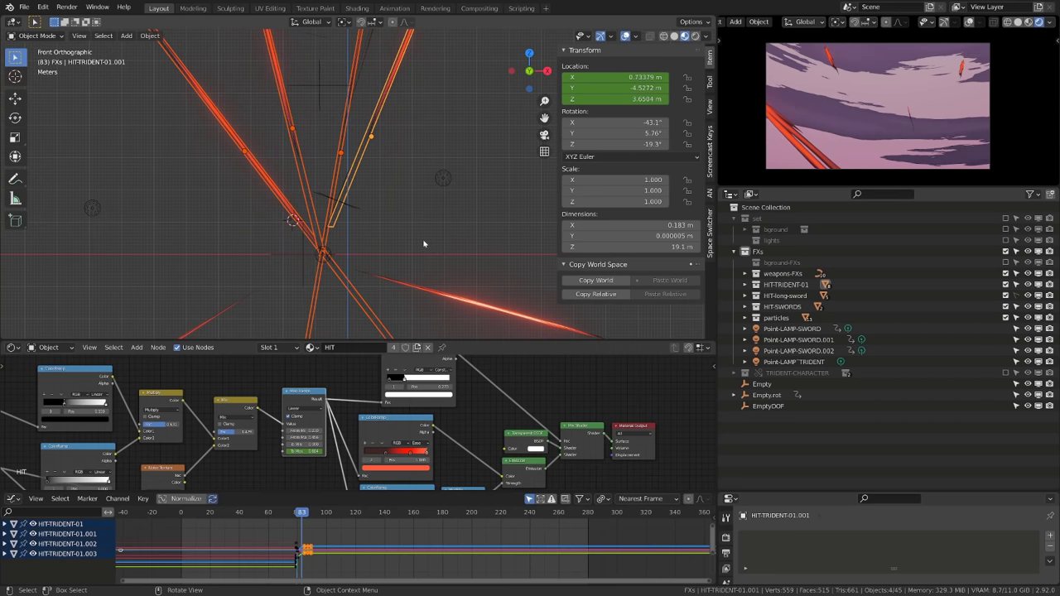
pyautogui.press('Left')
pyautogui.press('Left')
pyautogui.press('Left')
pyautogui.press('Left')
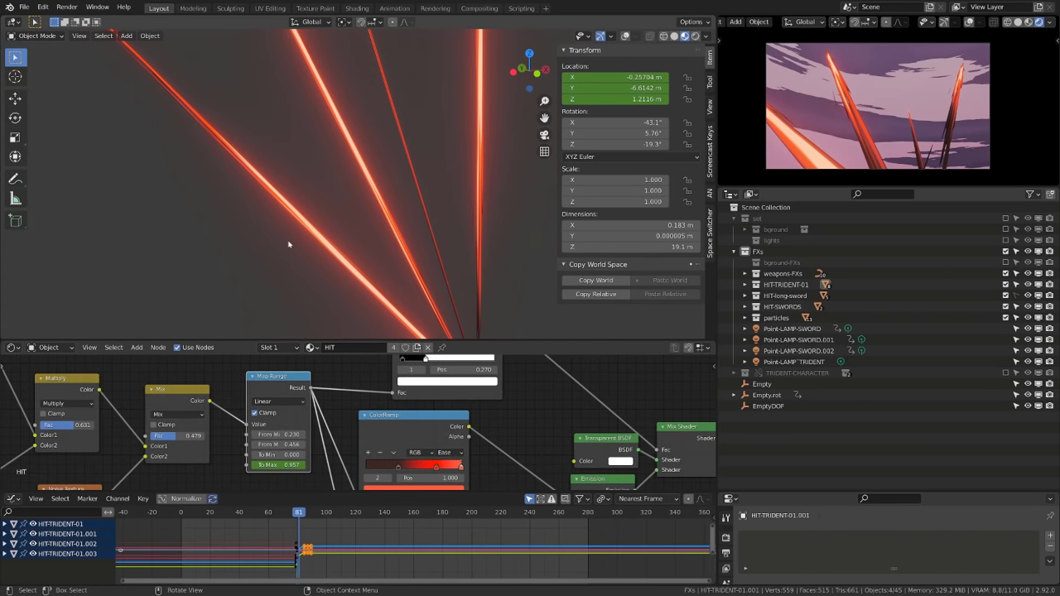
# Step: Adjust the To Max value of the Map Range node in the HIT material
pyautogui.moveTo(289, 465)
pyautogui.mouseDown()
pyautogui.moveTo(194, 465)
pyautogui.moveTo(331, 465)
pyautogui.mouseUp()
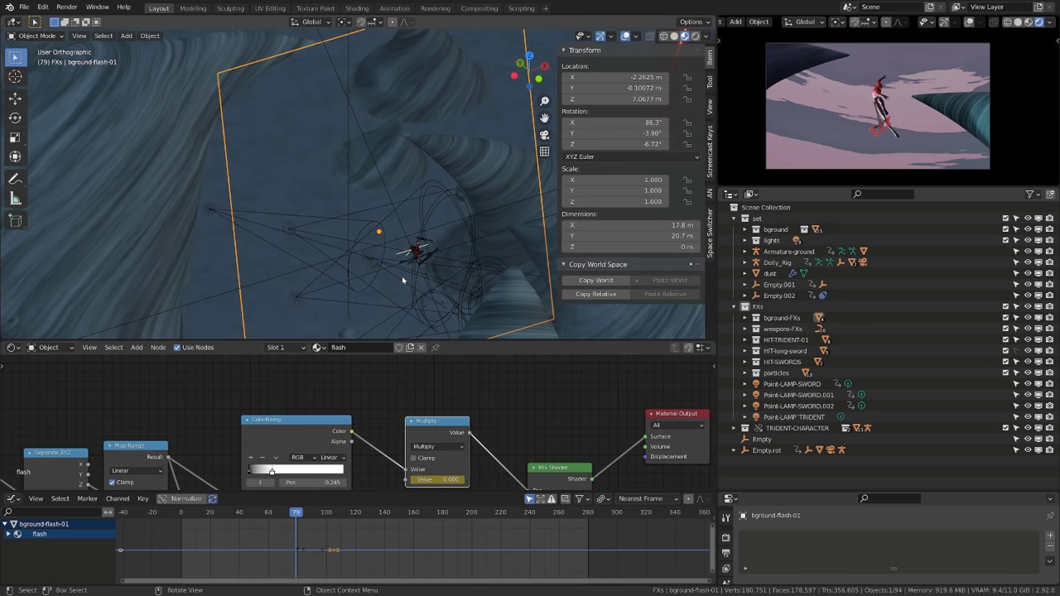
# Step: Advance frame by frame from 79 to 99 to examine the background flash plane and its animated Multiply value
pyautogui.press('Right')
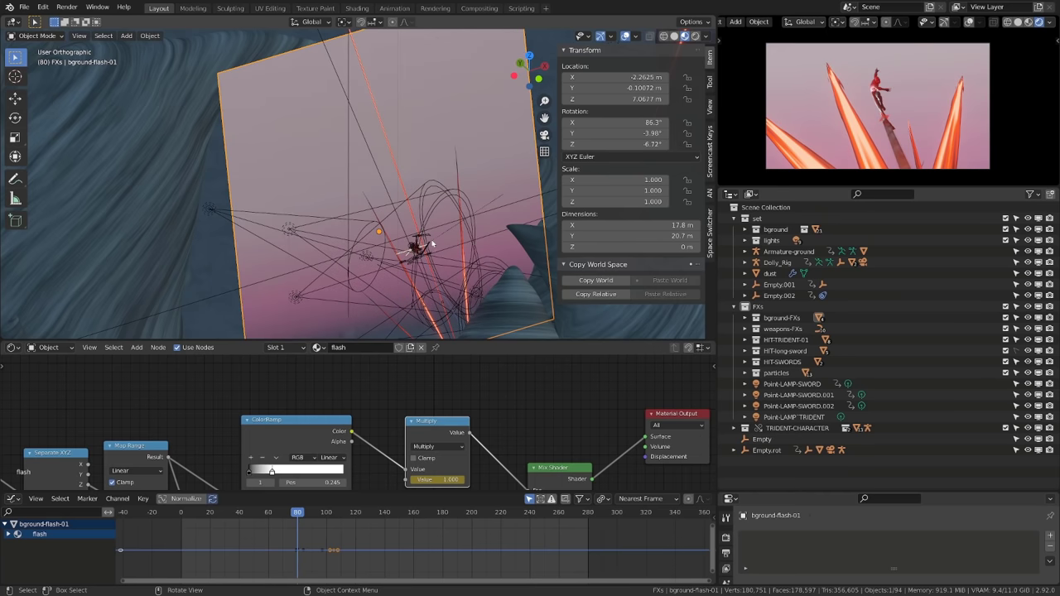
pyautogui.press('Right')
pyautogui.press('Right')
pyautogui.press('Right')
pyautogui.press('Right')
pyautogui.press('Right')
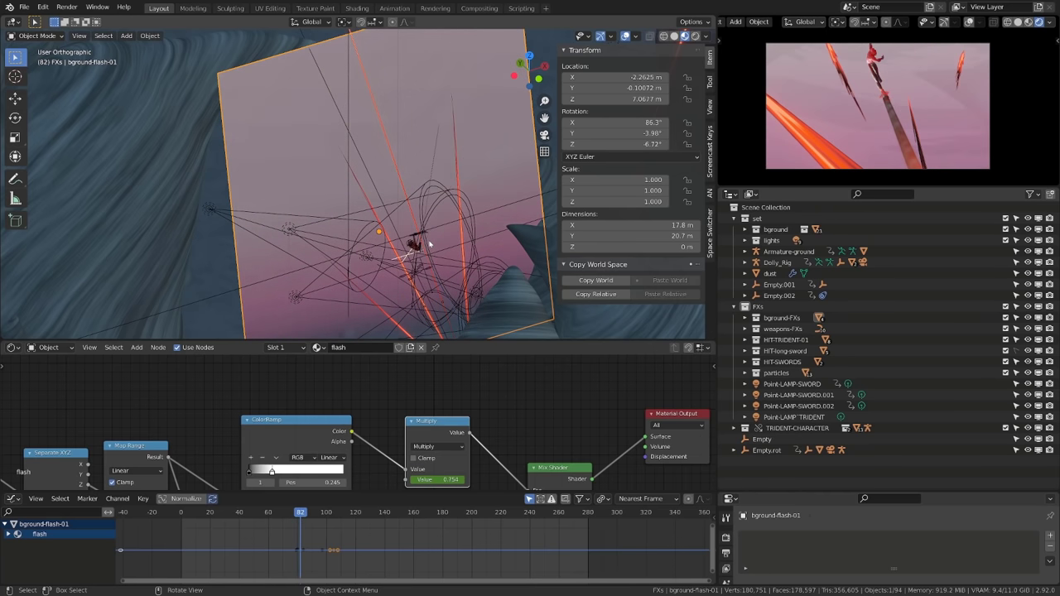
pyautogui.press('Right')
pyautogui.press('Right')
pyautogui.press('Right')
pyautogui.press('Right')
pyautogui.press('Right')
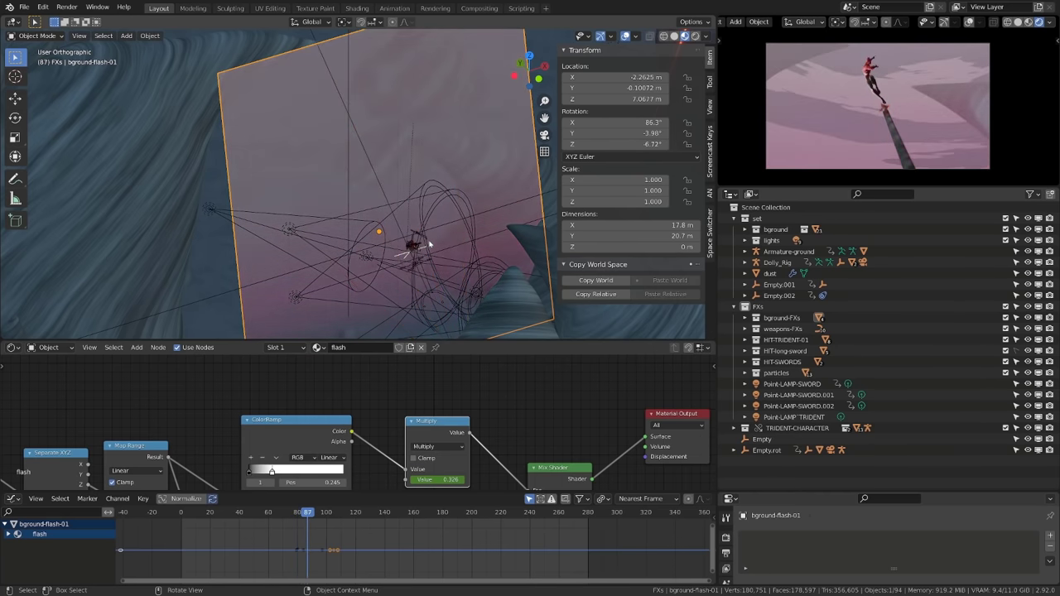
pyautogui.press('Right')
pyautogui.press('Right')
pyautogui.press('Right')
pyautogui.press('Right')
pyautogui.press('Right')
pyautogui.press('Right')
pyautogui.press('Right')
pyautogui.press('Right')
pyautogui.press('Right')
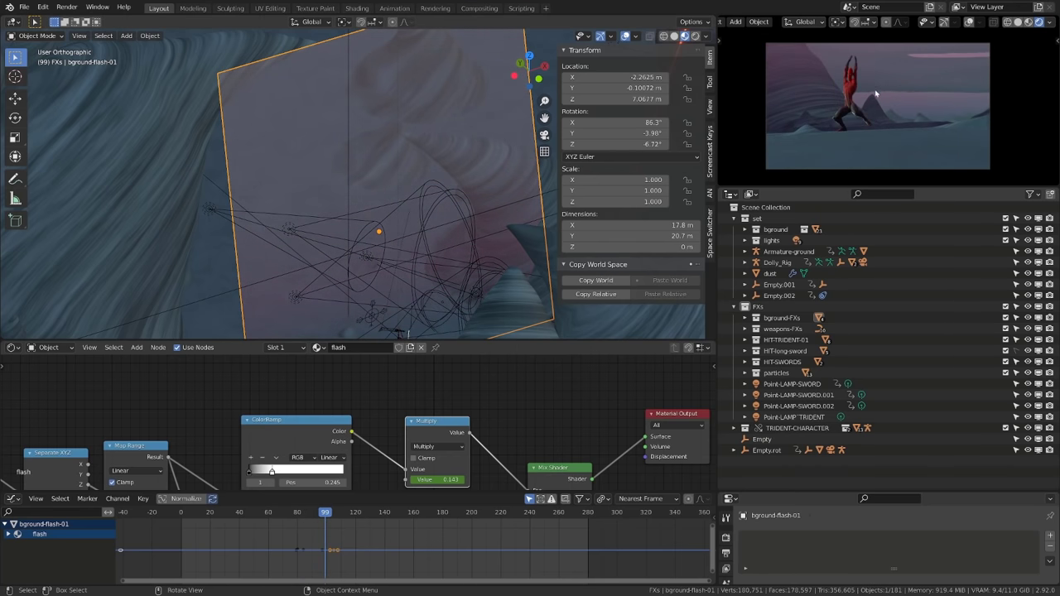
# Step: Go back to frame 98, maximize the camera viewport and play the animation with the background flash
pyautogui.press('Left')
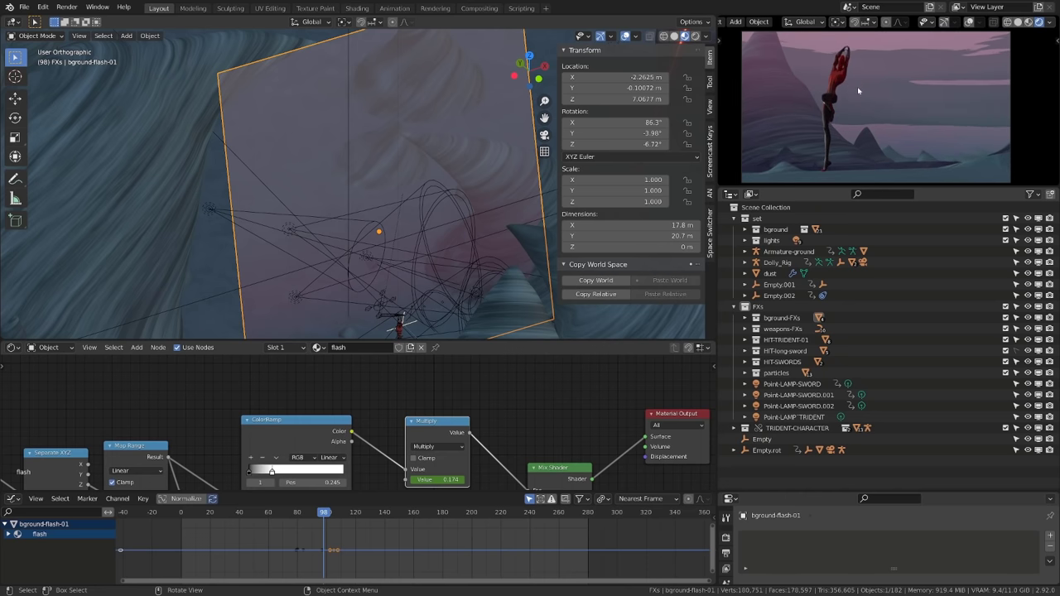
pyautogui.hotkey('ctrl', 'space')
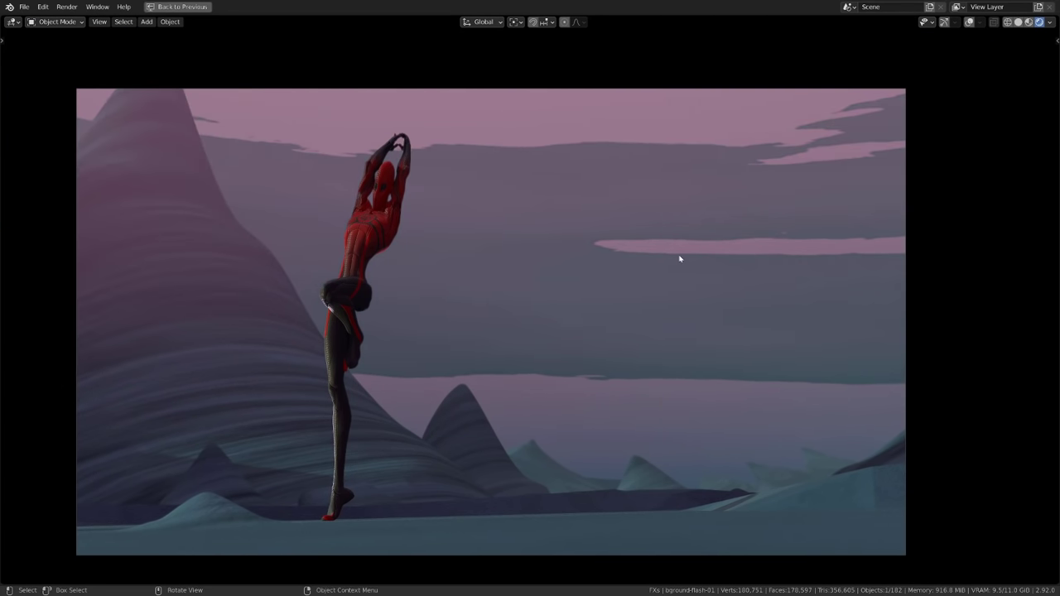
pyautogui.press('space')
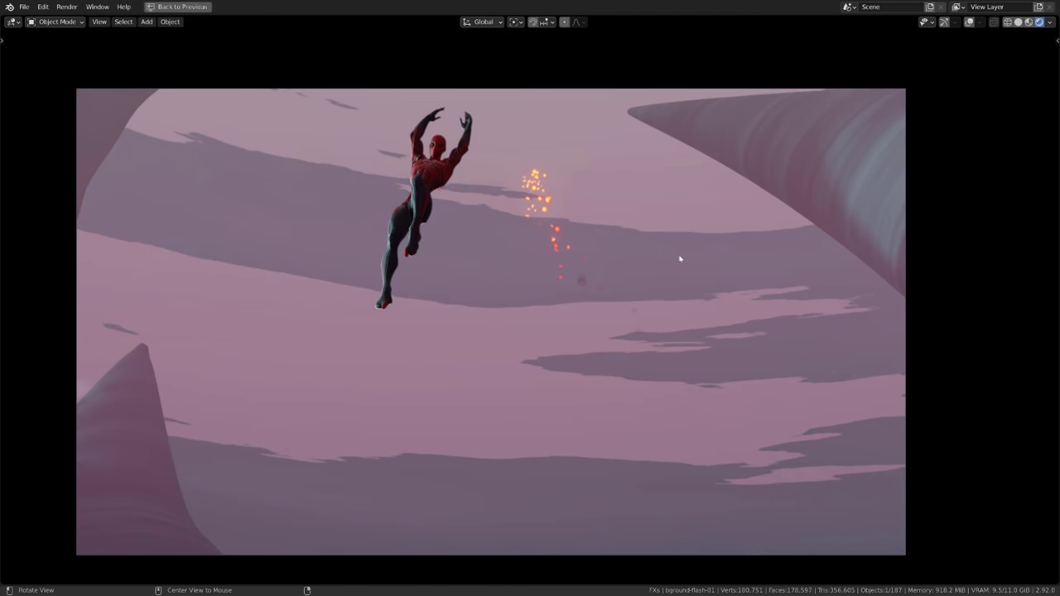
# Step: Hide the background flash plane to compare the shot without it, and reveal it again
pyautogui.press('h')
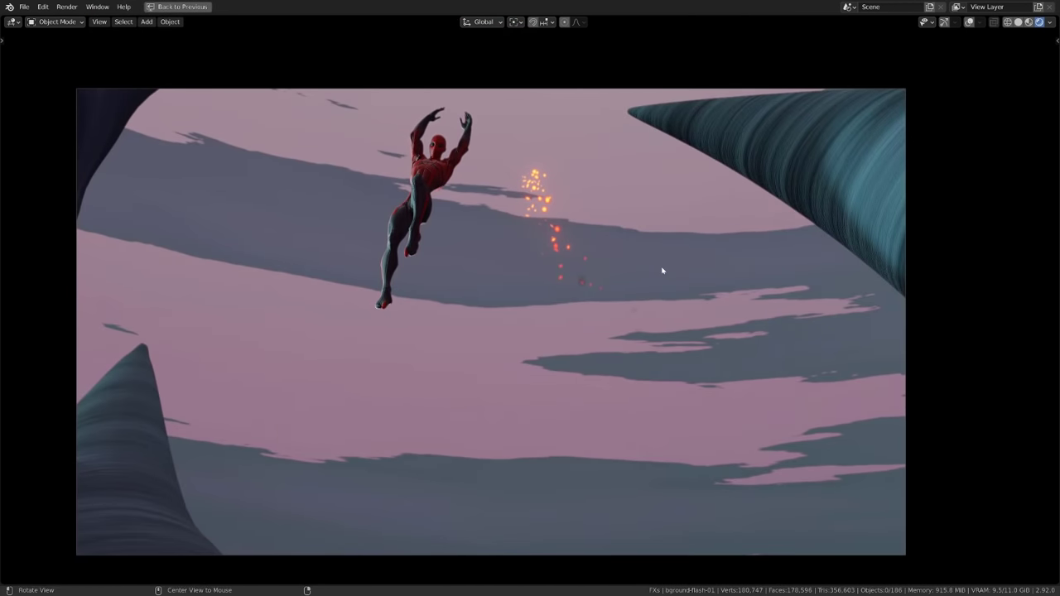
pyautogui.hotkey('alt', 'h')
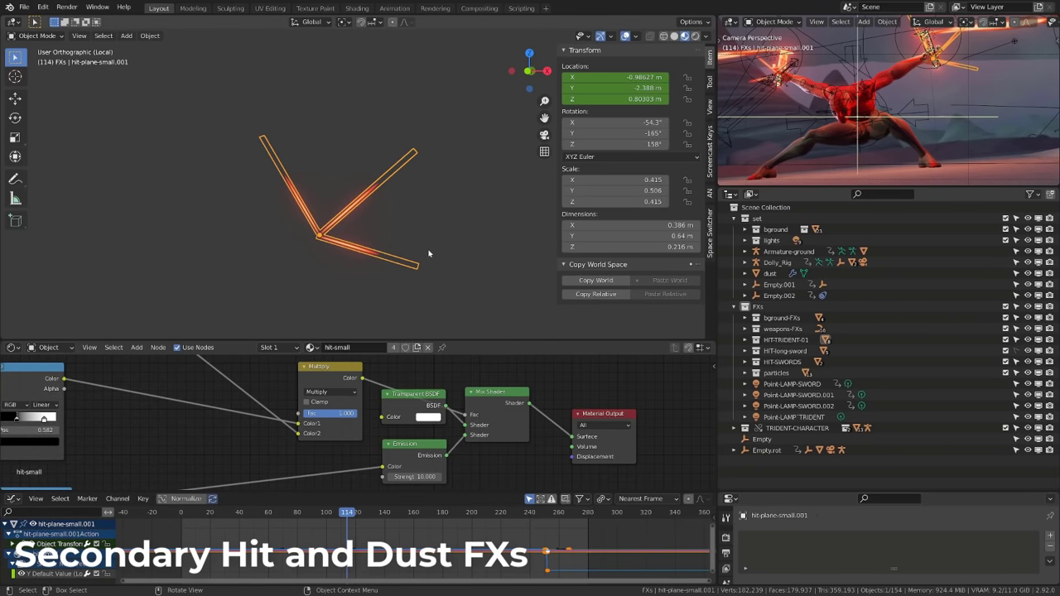
# Step: Step from frame 114 to 117 and back to examine the small hit planes' animation
pyautogui.press('Right')
pyautogui.press('Right')
pyautogui.press('Right')
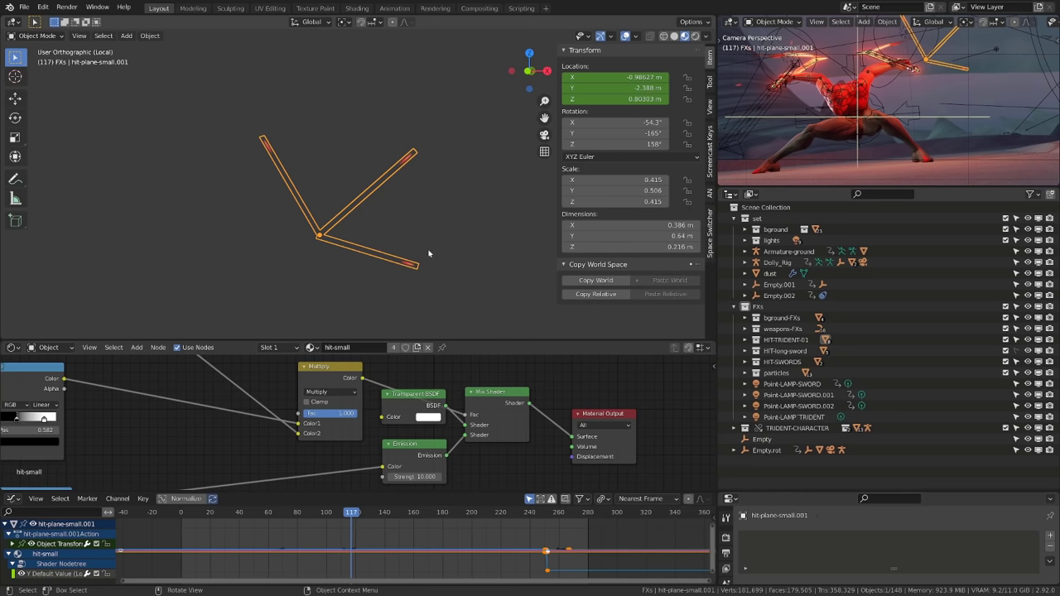
pyautogui.press('Left')
pyautogui.press('Left')
pyautogui.press('Left')
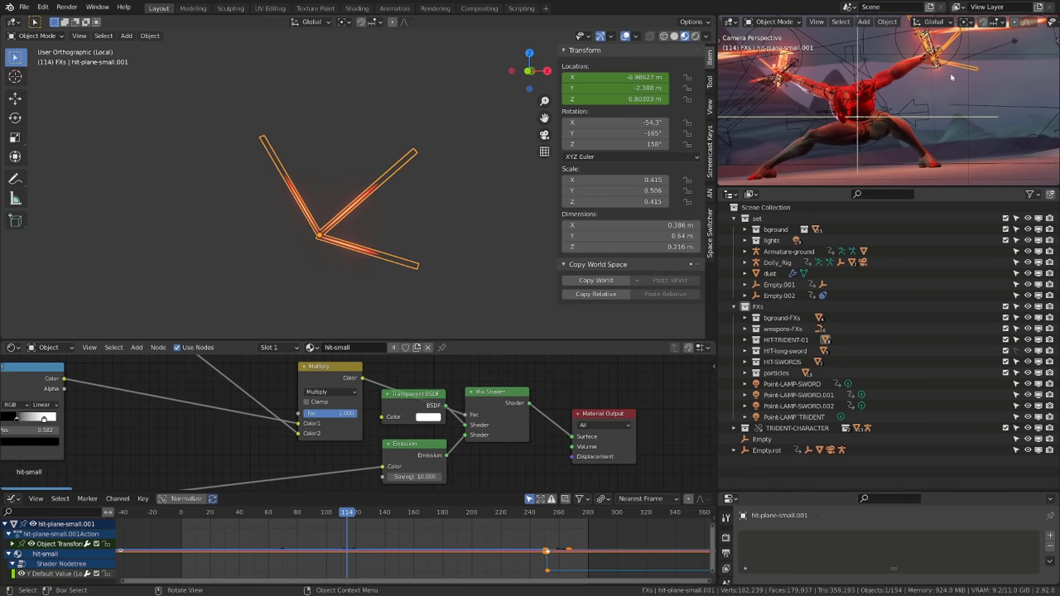
# Step: Hide the overlays in the camera viewport and step through frames 113 to 117 to examine the hit effects on the swords
pyautogui.hotkey('shift', 'alt', 'z')
pyautogui.keyDown('shift'); pyautogui.moveTo(951, 78); pyautogui.dragTo(935, 94, button='middle'); pyautogui.keyUp('shift')
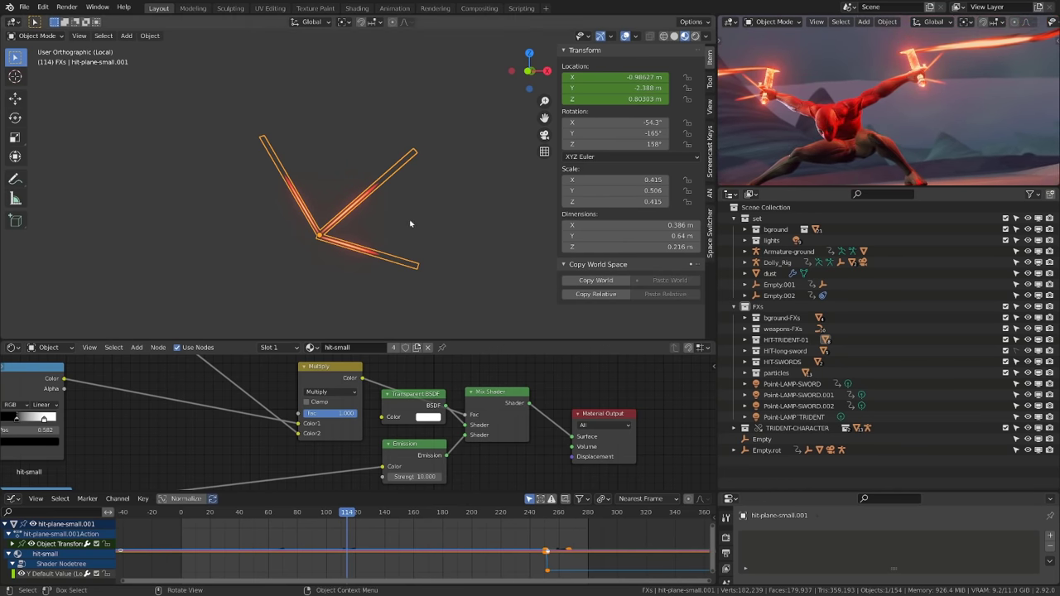
pyautogui.press('Left')
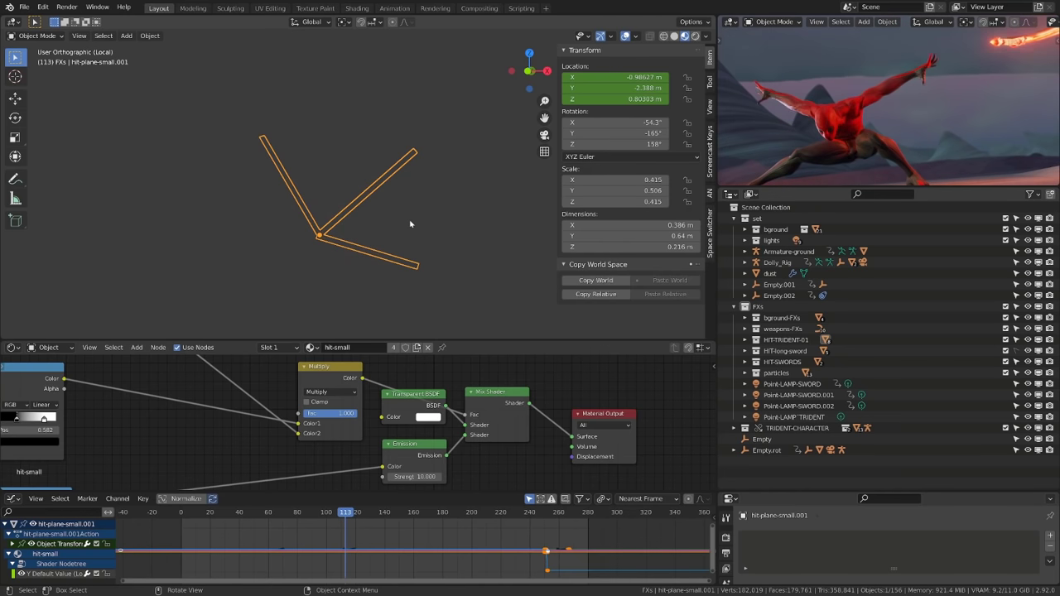
pyautogui.press('Right')
pyautogui.press('Right')
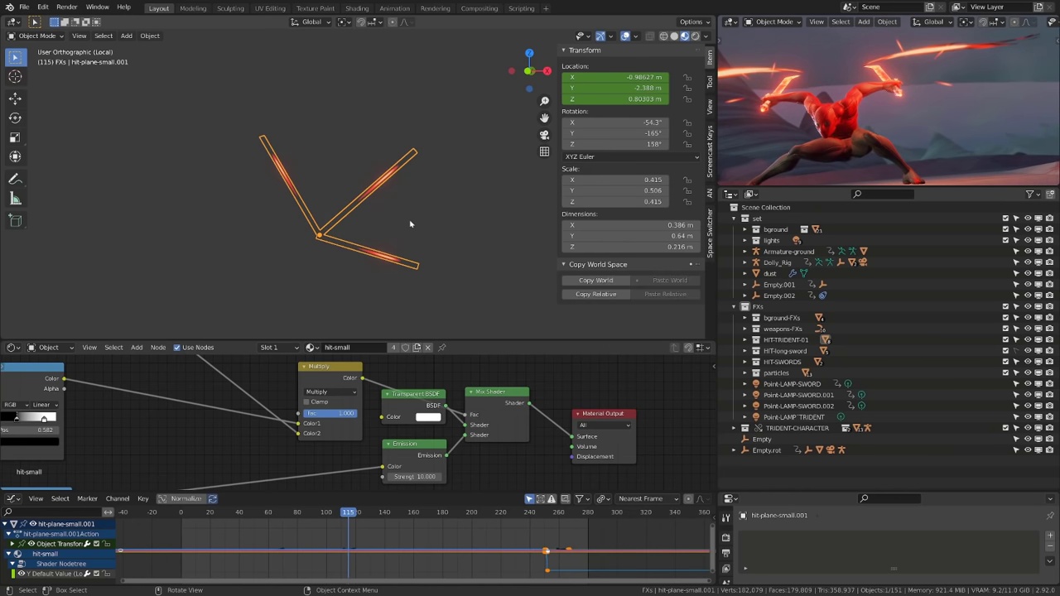
pyautogui.press('Right')
pyautogui.press('Right')
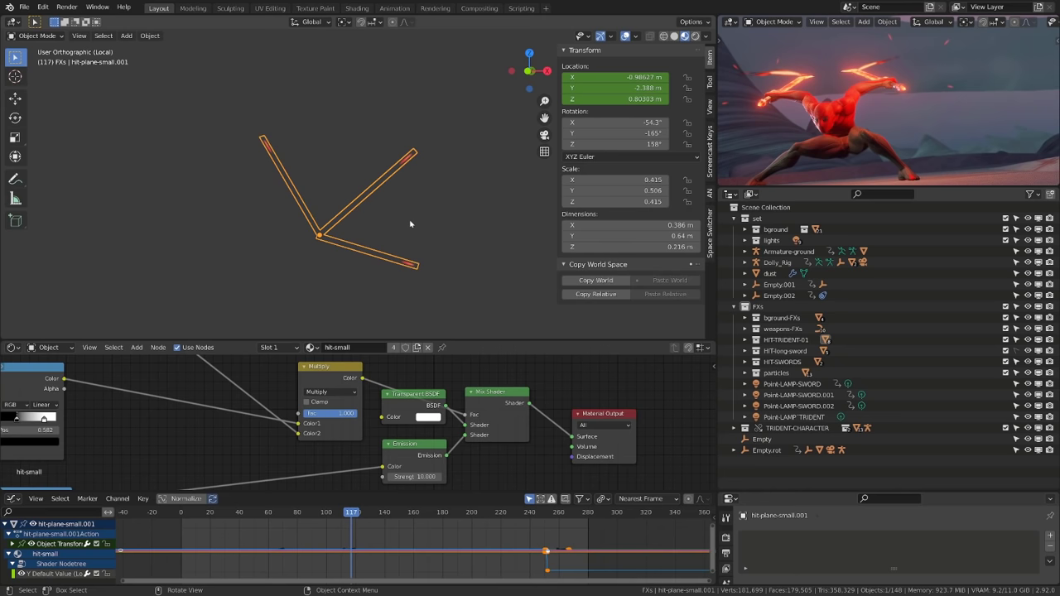
pyautogui.press('Right')
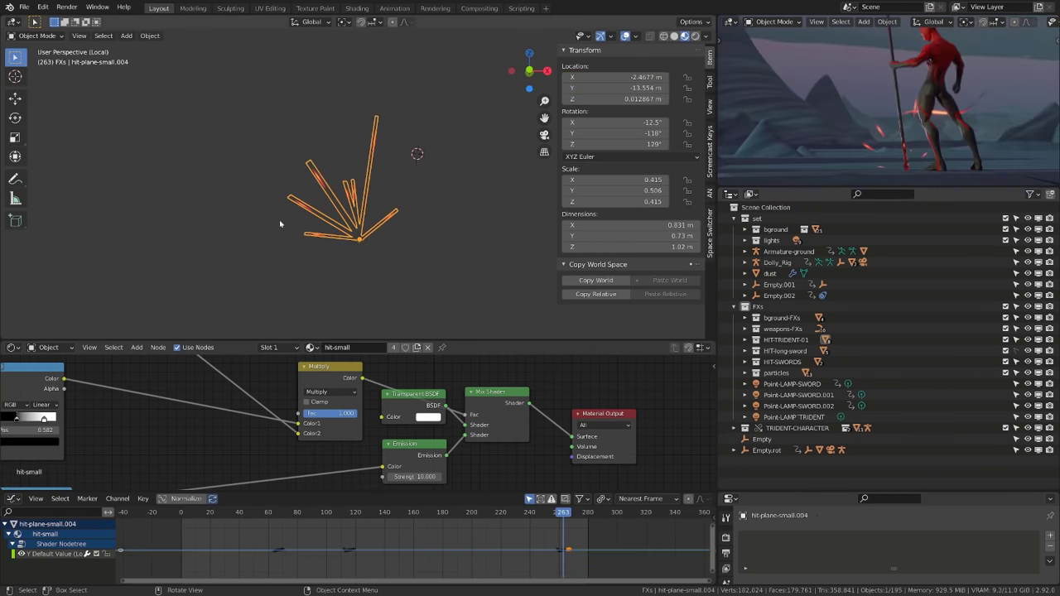
# Step: Step back from frame 263 to 261 to examine the small hit planes at the trident's ground impact
pyautogui.press('Left')
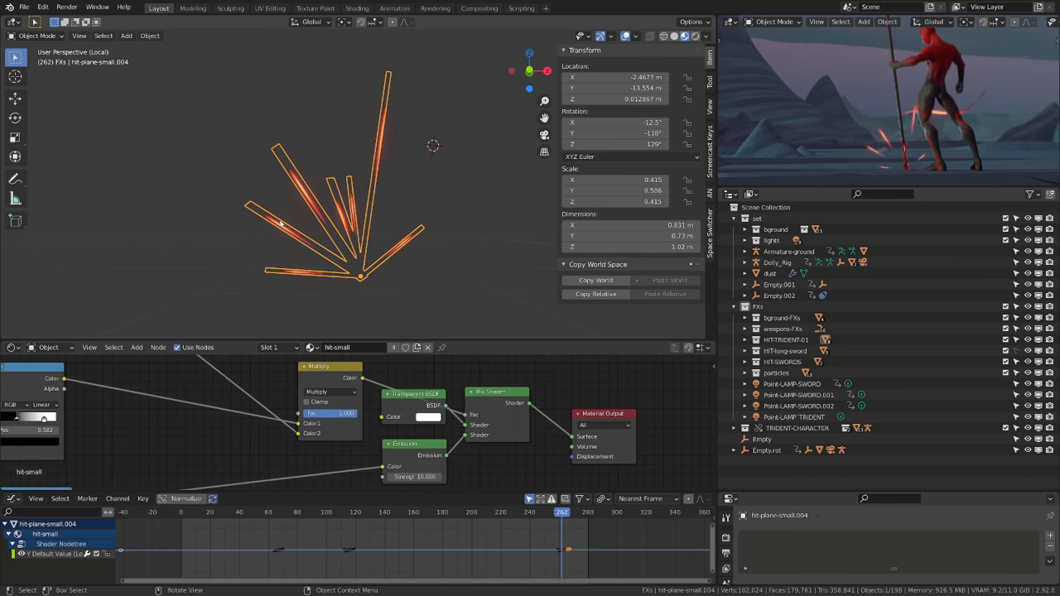
pyautogui.press('Left')
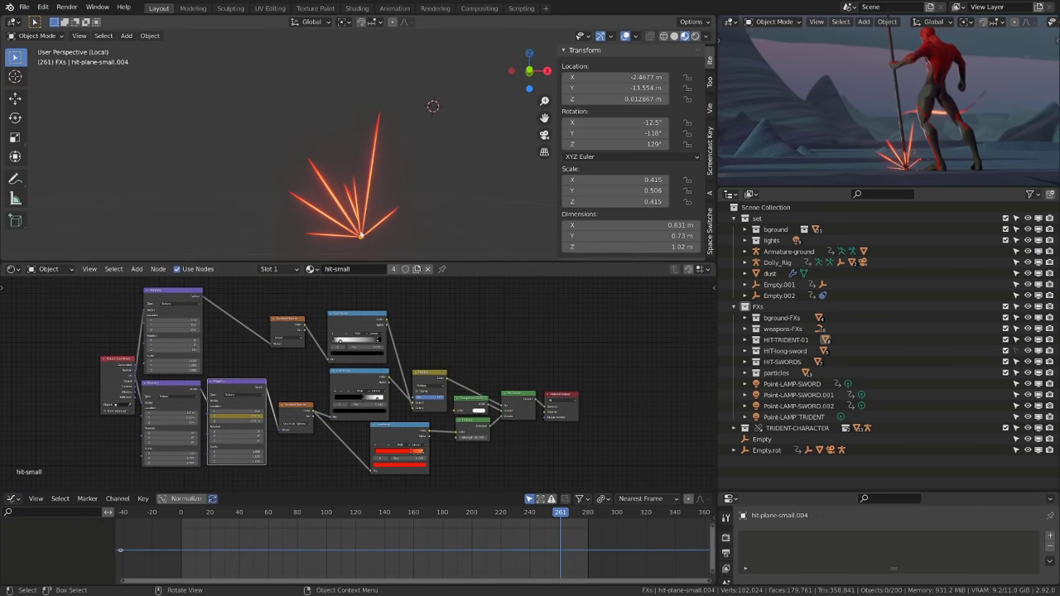
# Step: Snap the 3D cursor to the small hit plane at the trident's impact, then add a mesh plane there and raise it about 0.37 m
pyautogui.click(360, 235)
pyautogui.scroll(3, 360, 235)
pyautogui.hotkey('shift', 's')
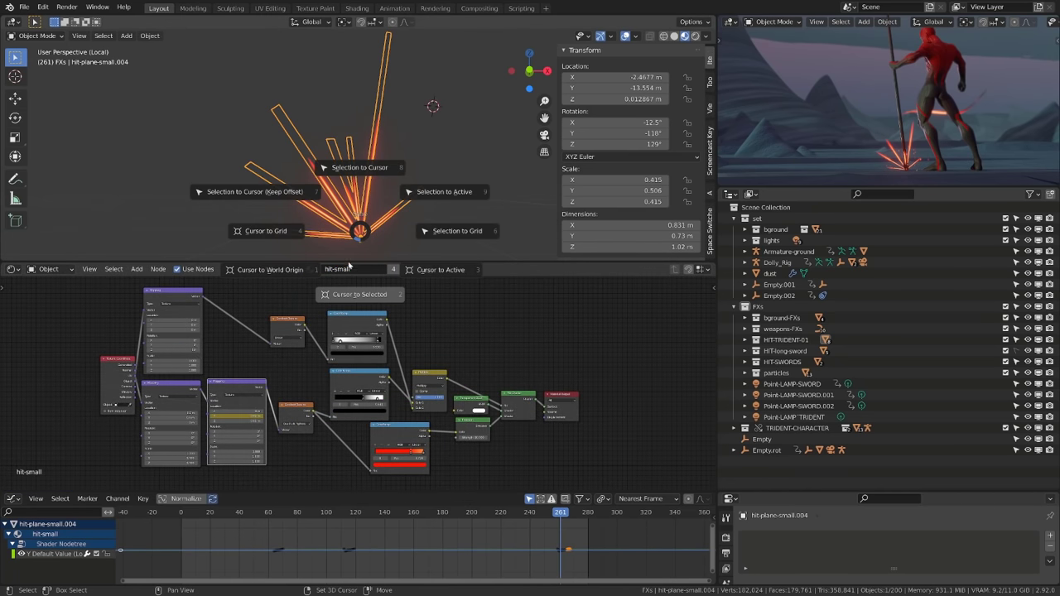
pyautogui.press('Escape')
pyautogui.hotkey('shift', 'a')
pyautogui.moveTo(402, 171)
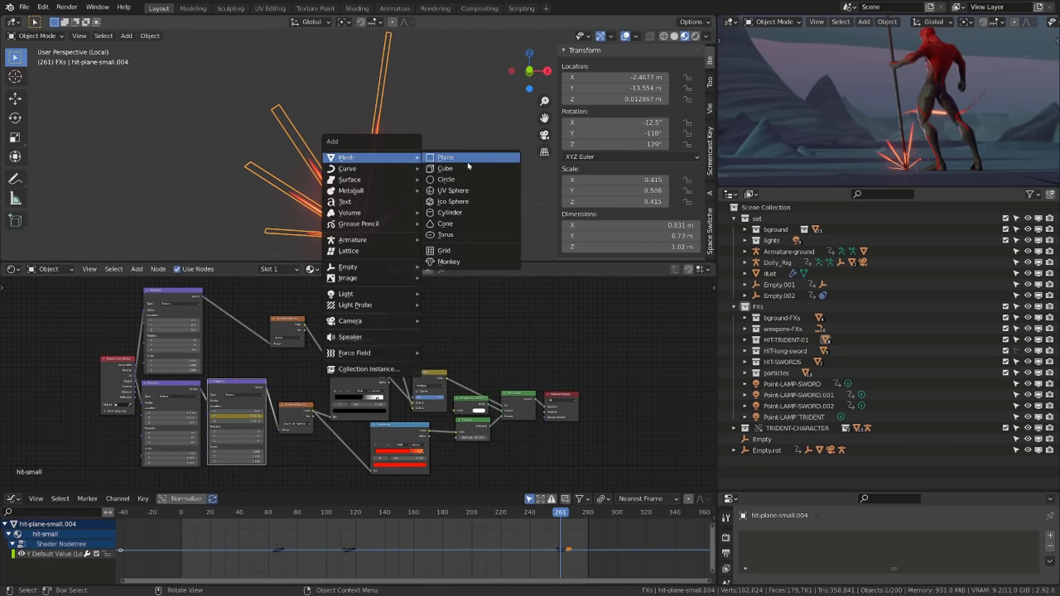
pyautogui.click(451, 158)
pyautogui.press('g')
pyautogui.click(370, 127)
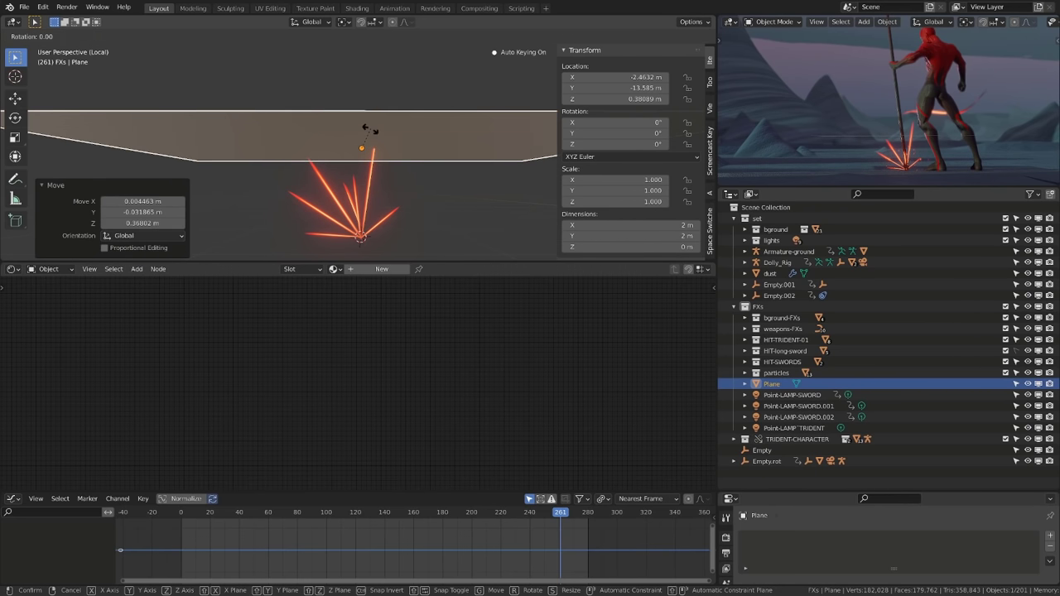
# Step: Rotate the new plane 90° about X, scale it to about 0.31, and place it beside the small hit planes
pyautogui.press('r')
pyautogui.press('x')
pyautogui.press('9')
pyautogui.press('0')
pyautogui.press('Return')
pyautogui.press('s')
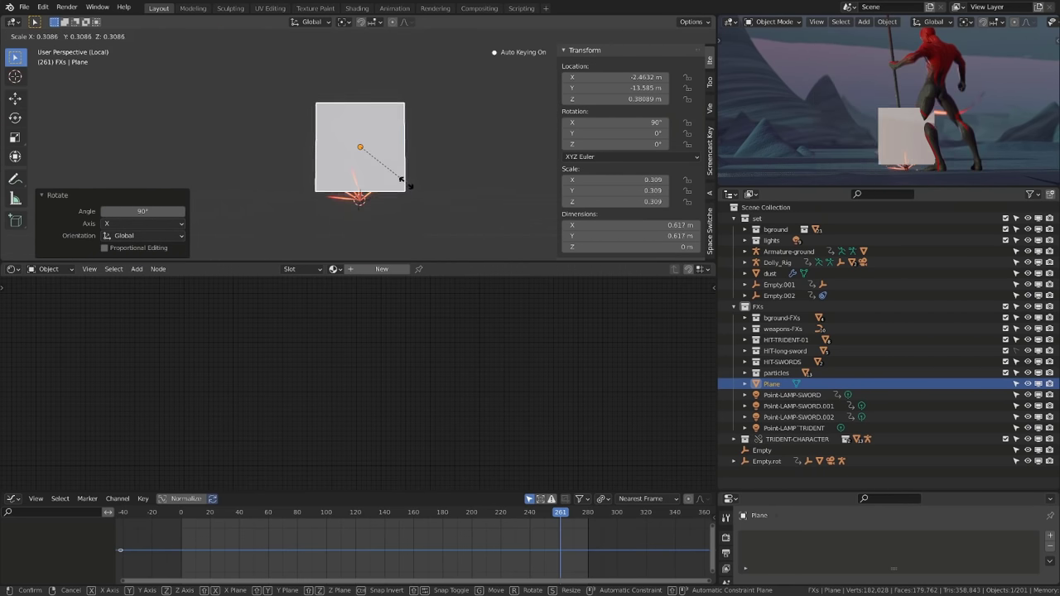
pyautogui.click(403, 177)
pyautogui.press('g')
pyautogui.click(310, 183)
# Step: Link the hit-small material from hit-plane-small.004 to the new plane
pyautogui.keyDown('shift'); pyautogui.click(341, 181); pyautogui.keyUp('shift')
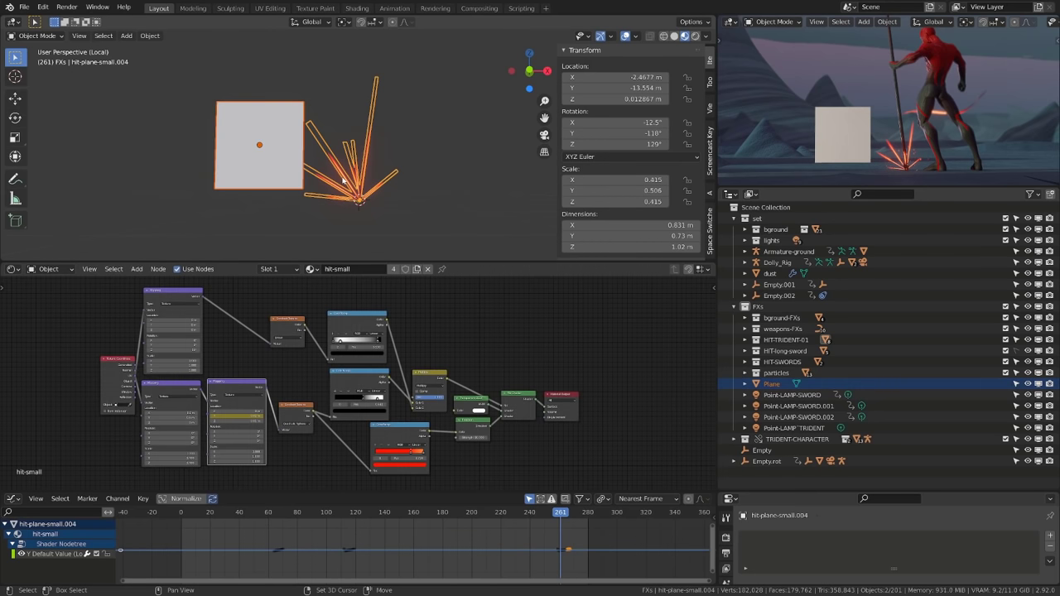
pyautogui.hotkey('ctrl', 'l')
pyautogui.click(342, 180)
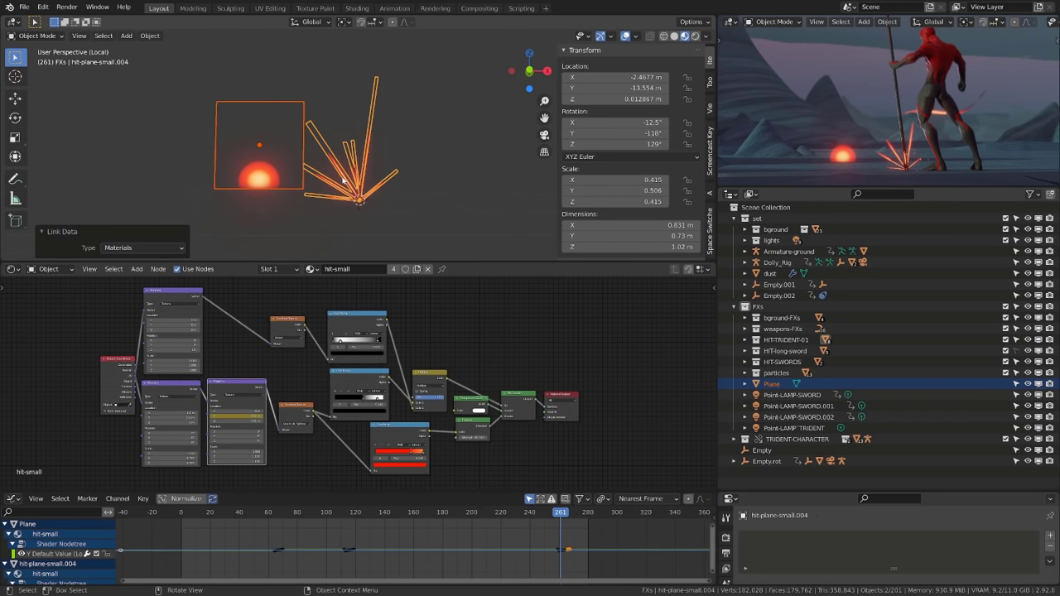
# Step: Step forward from frame 261 to examine how the hit-small effect animates across the plain square plane
pyautogui.scroll(4, 464, 461)
pyautogui.scroll(2, 314, 230)
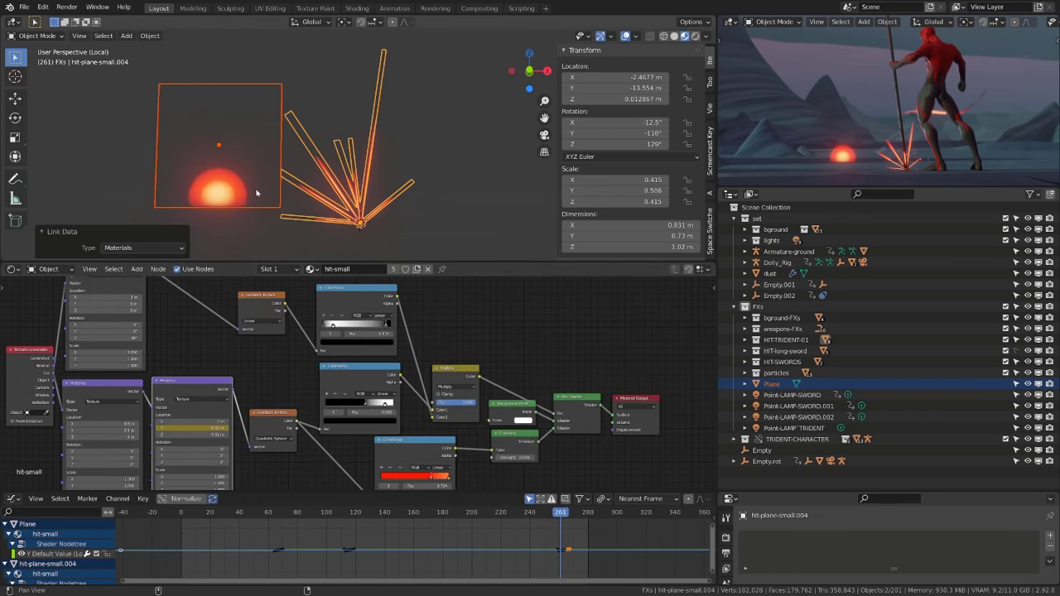
pyautogui.keyDown('shift'); pyautogui.moveTo(260, 192); pyautogui.dragTo(395, 161, button='middle'); pyautogui.keyUp('shift')
pyautogui.press('Right')
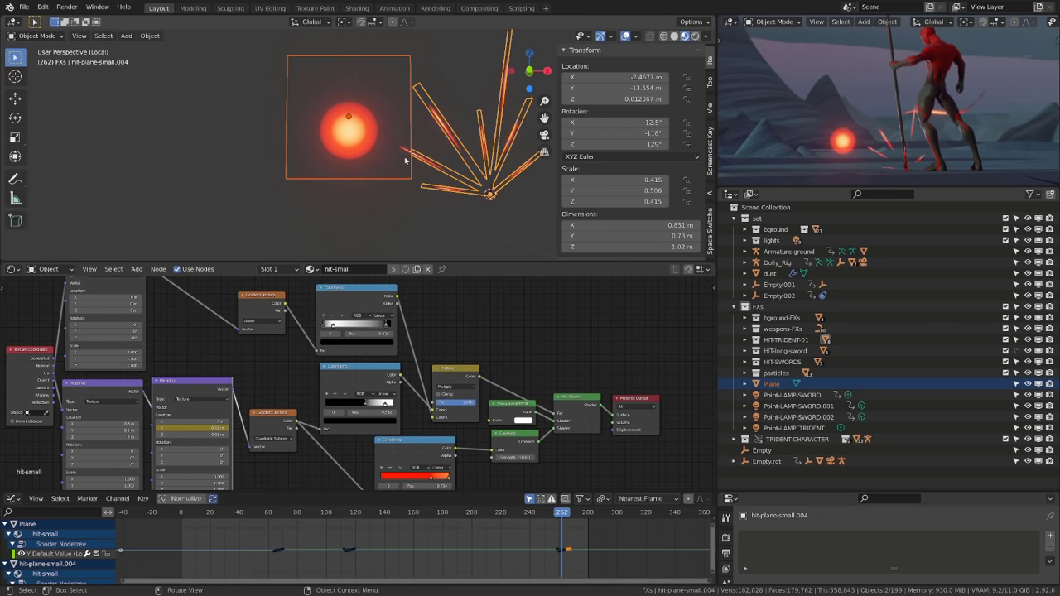
pyautogui.press('Right')
pyautogui.press('Right')
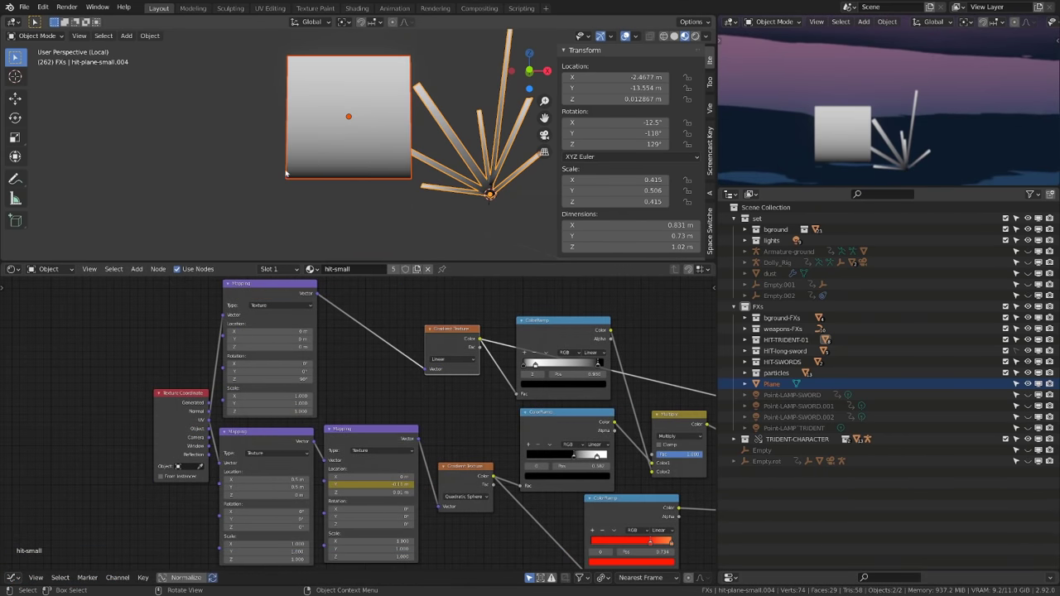
# Step: Preview the Linear gradient's ColorRamp and the Quadratic Sphere Gradient Texture of the hit-small material on the planes
pyautogui.keyDown('ctrl'); pyautogui.keyDown('shift'); pyautogui.click(550, 323); pyautogui.keyUp('shift'); pyautogui.keyUp('ctrl')
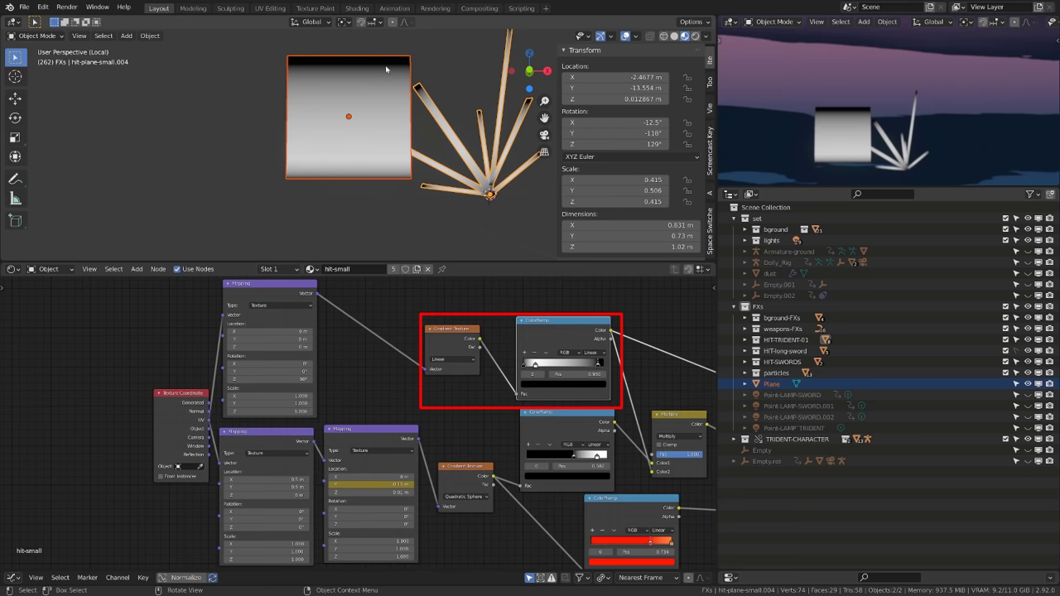
pyautogui.moveTo(374, 389); pyautogui.dragTo(383, 357, button='middle')
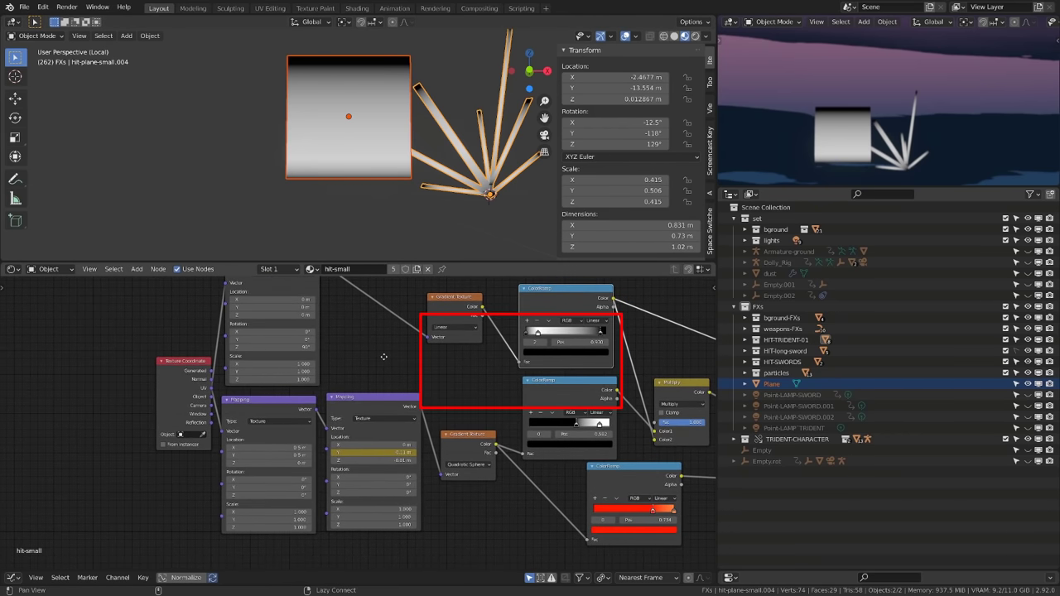
pyautogui.keyDown('ctrl'); pyautogui.keyDown('shift'); pyautogui.click(468, 454); pyautogui.keyUp('shift'); pyautogui.keyUp('ctrl')
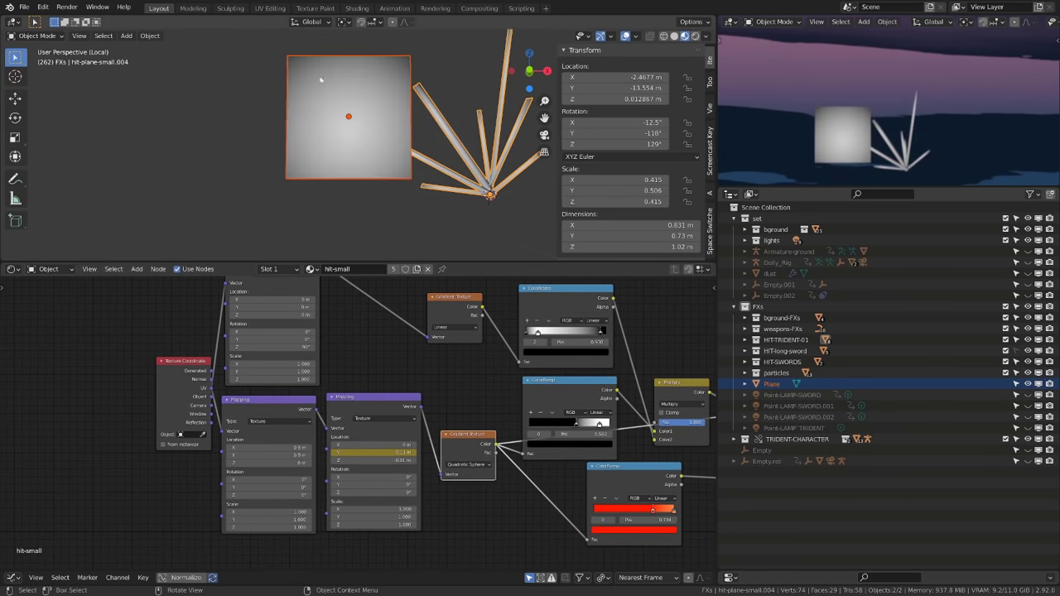
pyautogui.moveTo(398, 452)
pyautogui.mouseDown()
pyautogui.moveTo(356, 452)
pyautogui.moveTo(427, 452)
pyautogui.moveTo(385, 452)
pyautogui.mouseUp()
pyautogui.press('i')
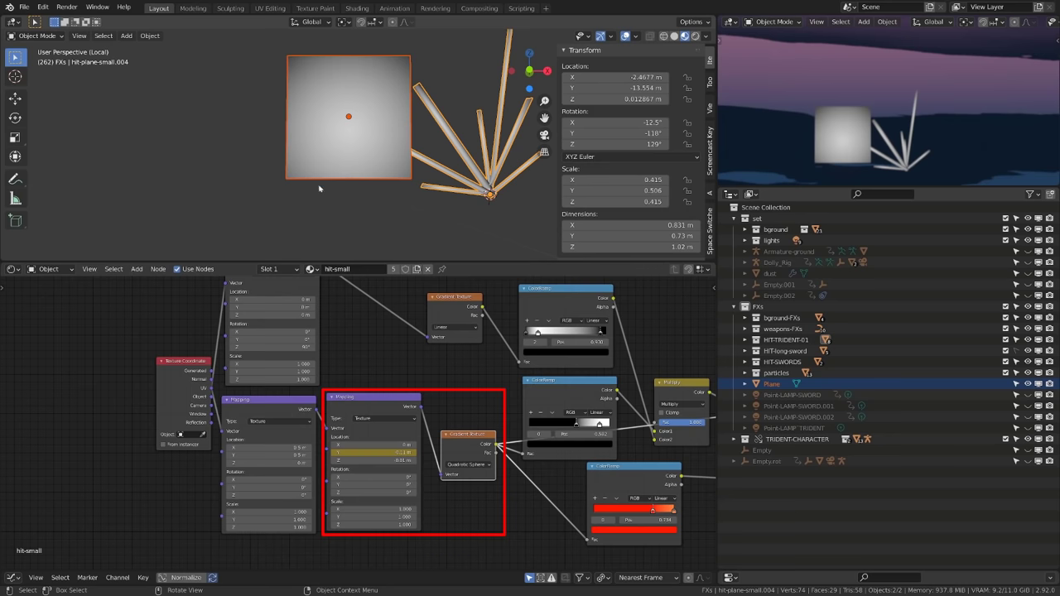
# Step: Mute the first Mapping node to compare the gradient's placement, trying other Y locations on the second Mapping node with and without it
pyautogui.scroll(2, 259, 394)
pyautogui.moveTo(258, 394); pyautogui.dragTo(275, 339, button='middle')
pyautogui.click(255, 344)
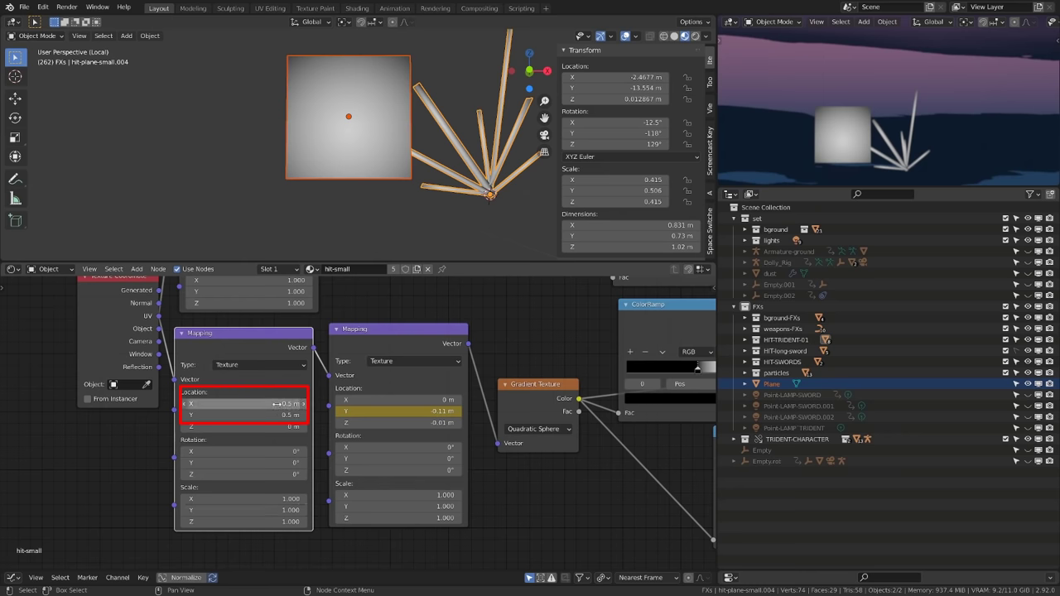
pyautogui.press('m')
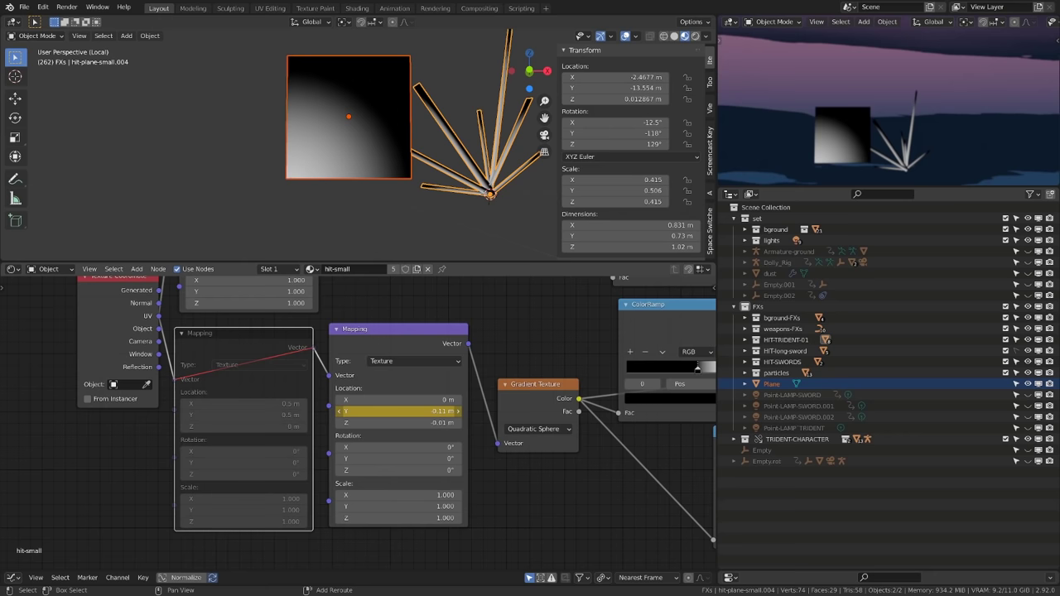
pyautogui.moveTo(402, 411); pyautogui.dragTo(360, 414)
pyautogui.rightClick(360, 414)
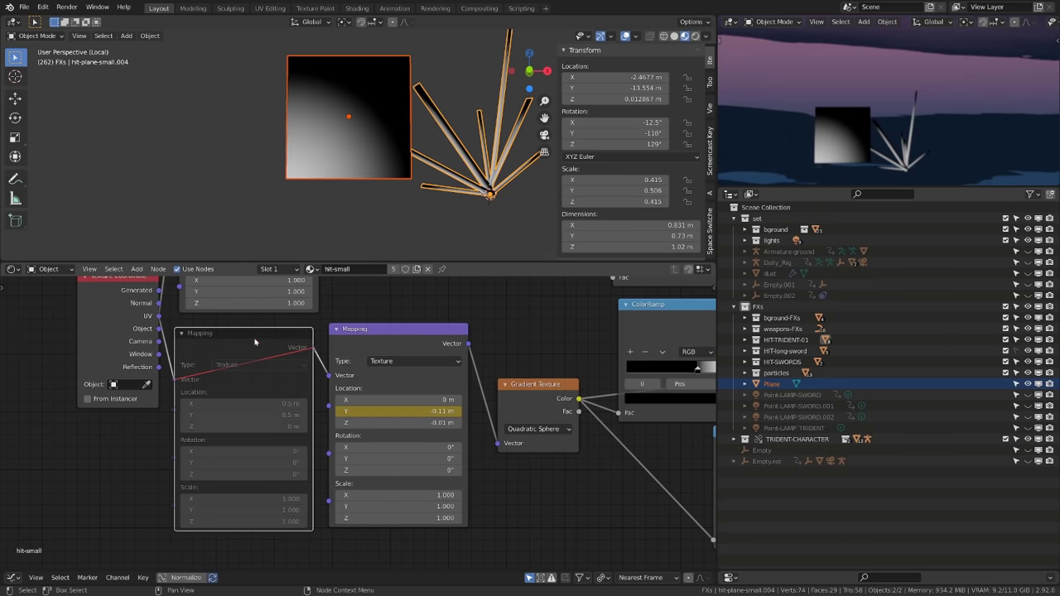
pyautogui.press('m')
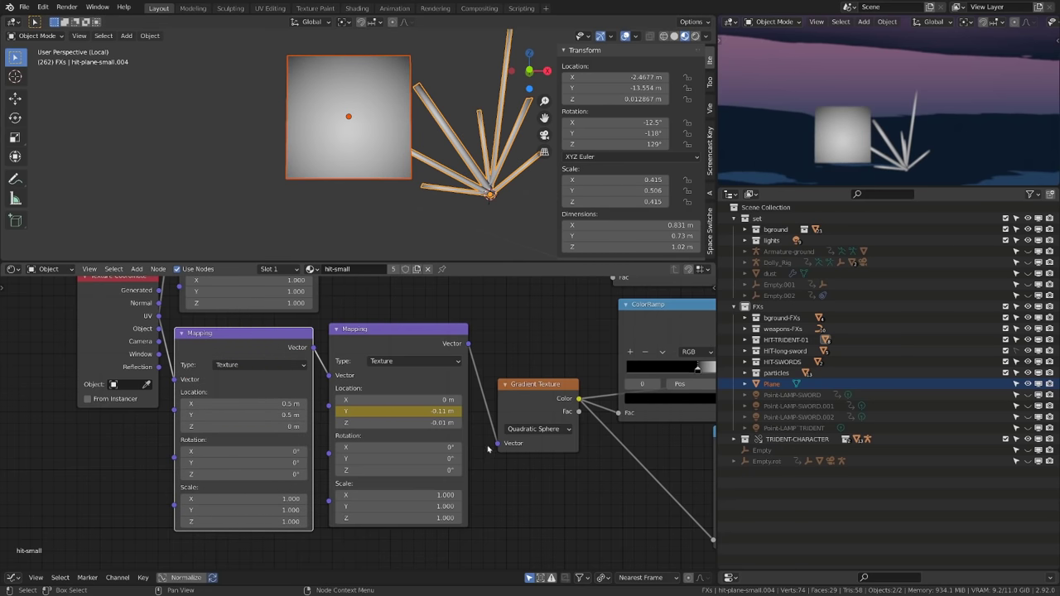
pyautogui.moveTo(397, 410)
pyautogui.mouseDown()
pyautogui.moveTo(514, 410)
pyautogui.moveTo(340, 410)
pyautogui.moveTo(406, 411)
pyautogui.mouseUp()
pyautogui.rightClick(406, 411)
# Step: Preview the Linear gradient's ColorRamp, the spherical gradient's black-and-white ColorRamp, and the Multiply node combining them
pyautogui.scroll(-6, 538, 474)
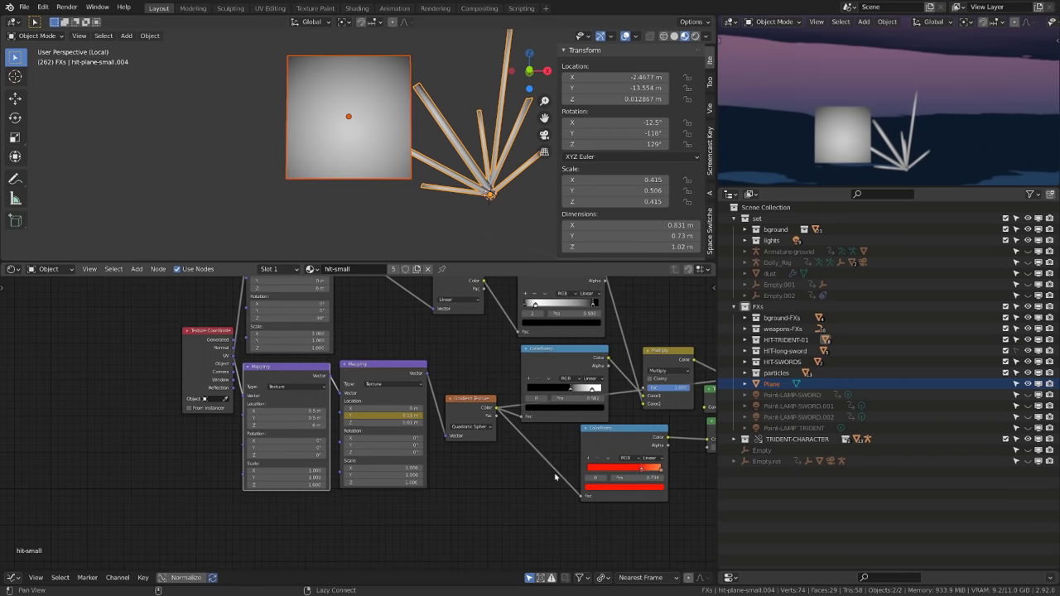
pyautogui.keyDown('alt'); pyautogui.moveTo(542, 475); pyautogui.dragTo(415, 515); pyautogui.keyUp('alt')
pyautogui.moveTo(415, 514); pyautogui.dragTo(376, 522, button='middle')
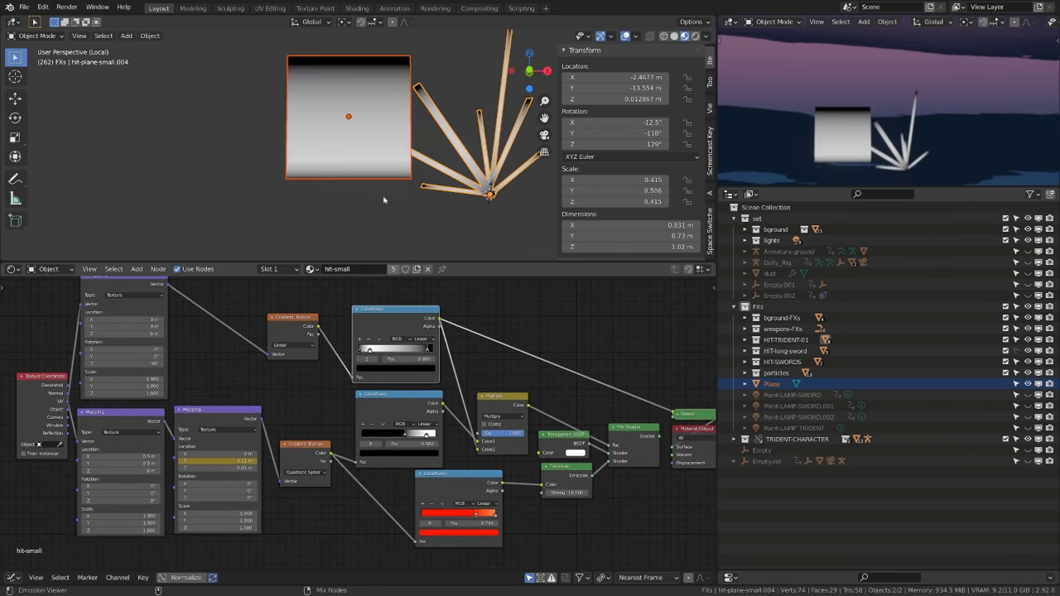
pyautogui.keyDown('ctrl'); pyautogui.keyDown('shift'); pyautogui.click(396, 427); pyautogui.keyUp('shift'); pyautogui.keyUp('ctrl')
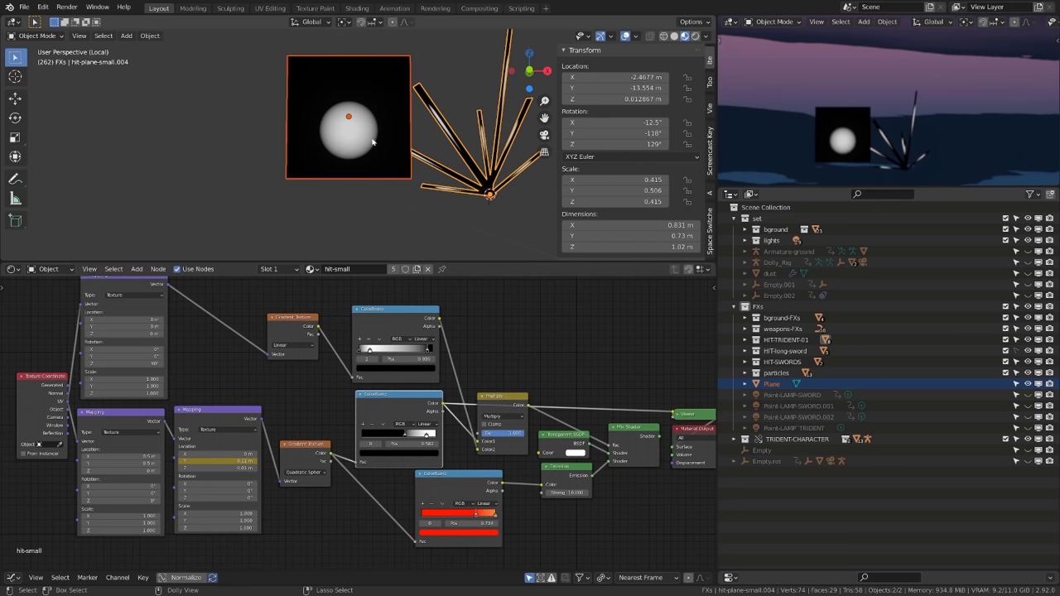
pyautogui.keyDown('ctrl'); pyautogui.keyDown('shift'); pyautogui.click(499, 403); pyautogui.keyUp('shift'); pyautogui.keyUp('ctrl')
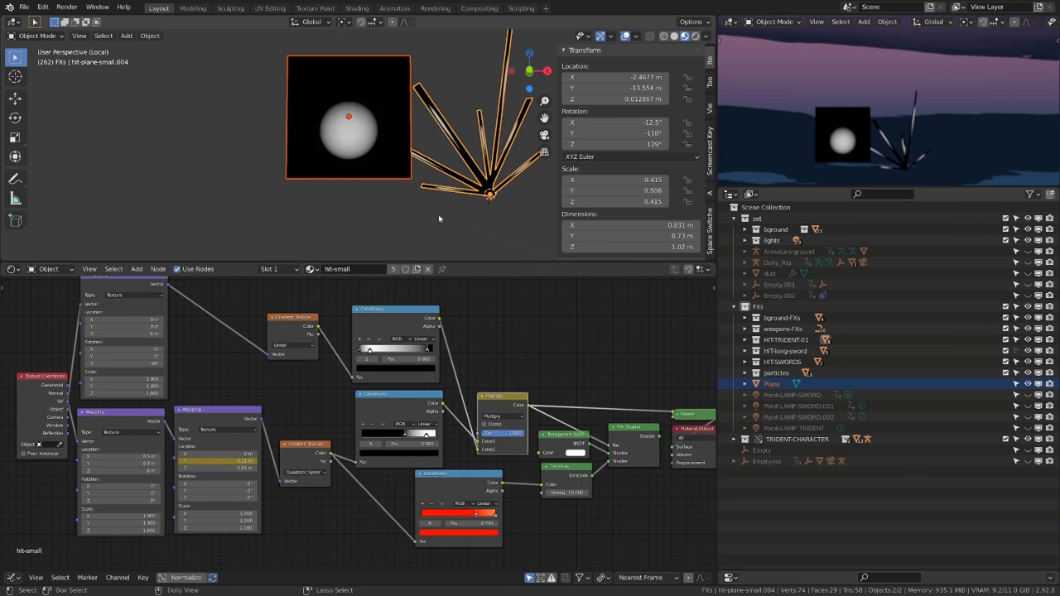
# Step: Preview the red-orange ColorRamp and the Emission shader, then reconnect the Mix Shader to the material output
pyautogui.moveTo(557, 408); pyautogui.dragTo(477, 378, button='middle')
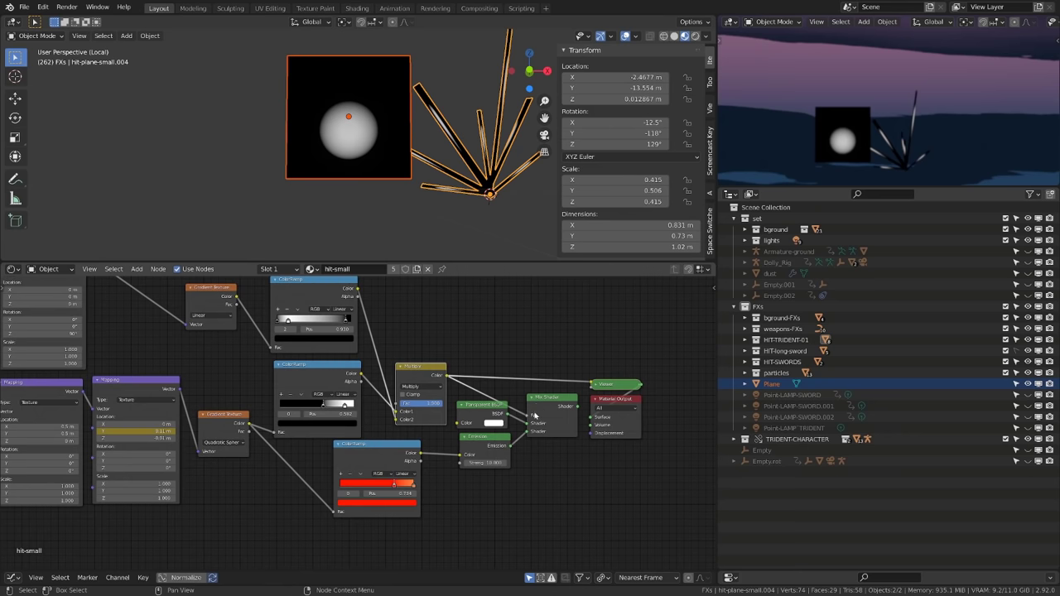
pyautogui.keyDown('ctrl'); pyautogui.keyDown('shift'); pyautogui.click(352, 464); pyautogui.keyUp('shift'); pyautogui.keyUp('ctrl')
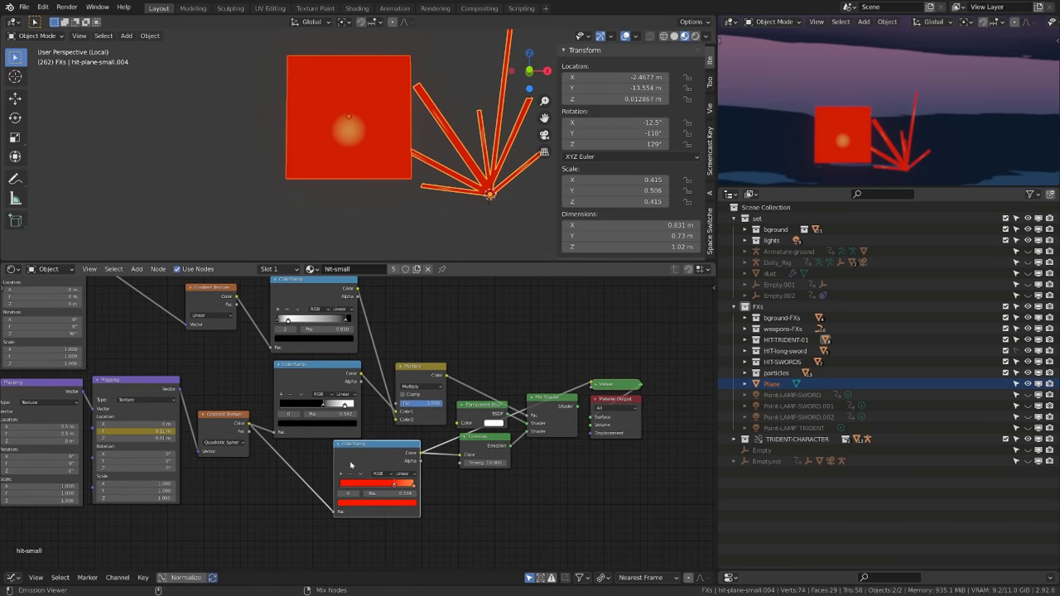
pyautogui.keyDown('ctrl'); pyautogui.keyDown('shift'); pyautogui.click(480, 462); pyautogui.keyUp('shift'); pyautogui.keyUp('ctrl')
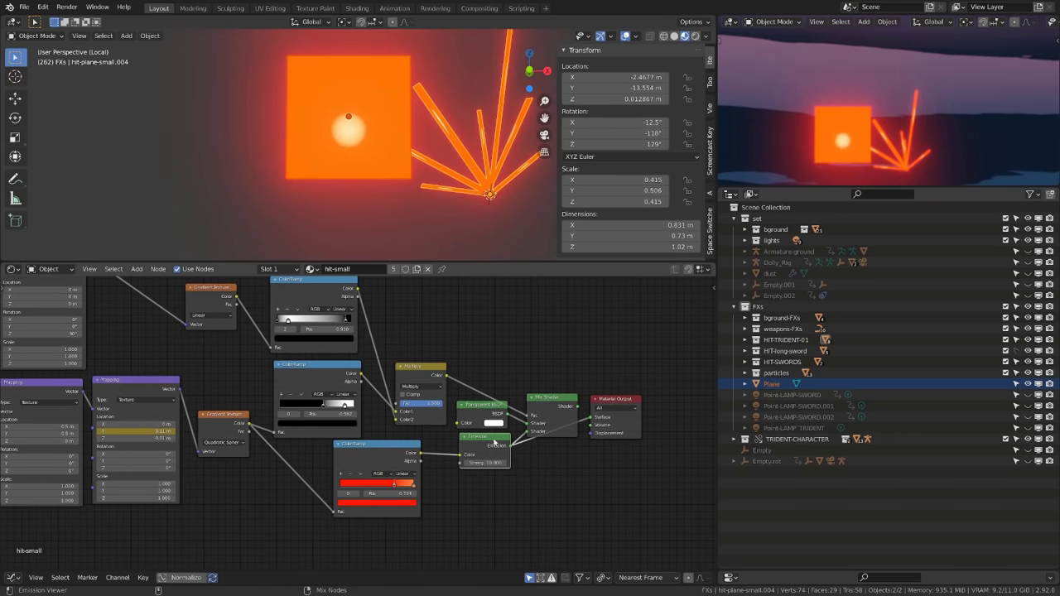
pyautogui.keyDown('ctrl'); pyautogui.keyDown('shift'); pyautogui.click(555, 402); pyautogui.keyUp('shift'); pyautogui.keyUp('ctrl')
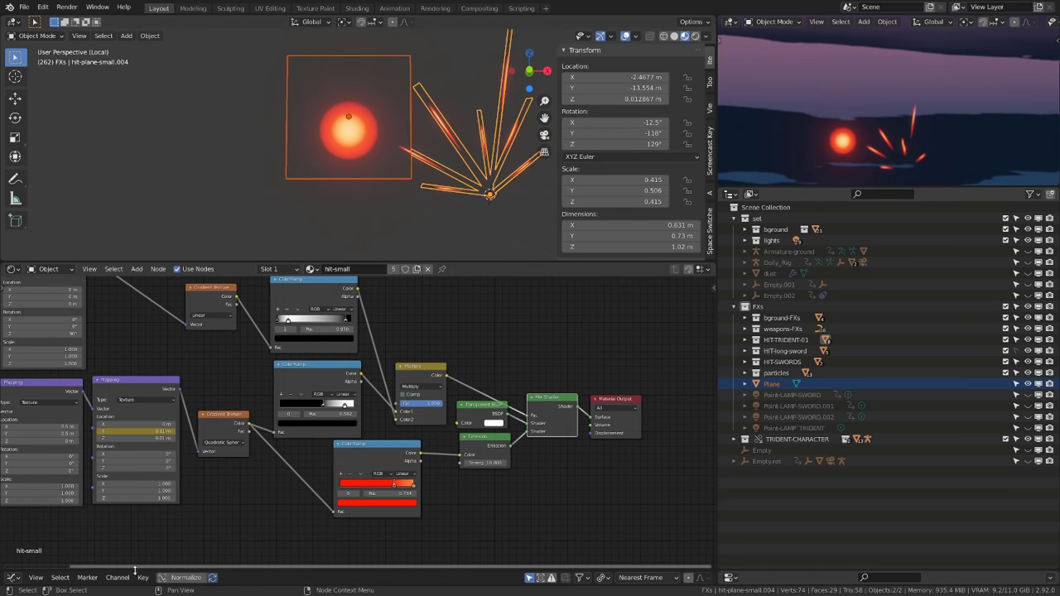
# Step: Enlarge the timeline area, scrub to frame 259, and step to frame 267 and back to 263 to examine the gradient's movement
pyautogui.moveTo(136, 569); pyautogui.dragTo(136, 461)
pyautogui.moveTo(560, 484); pyautogui.dragTo(565, 485)
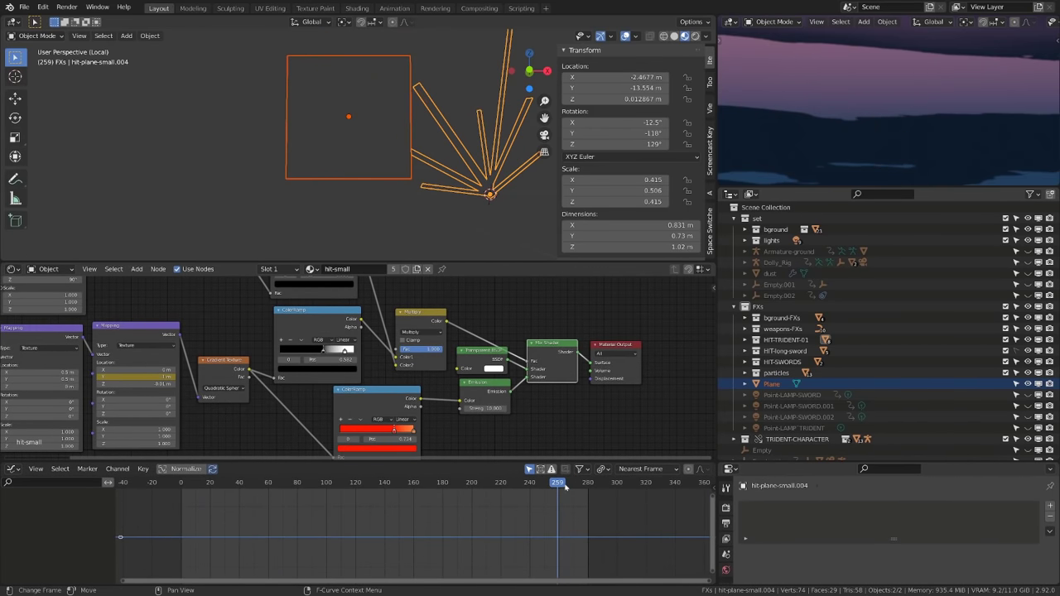
pyautogui.press('Right')
pyautogui.press('Right')
pyautogui.press('Right')
pyautogui.press('Right')
pyautogui.press('Right')
pyautogui.press('Right')
pyautogui.press('Right')
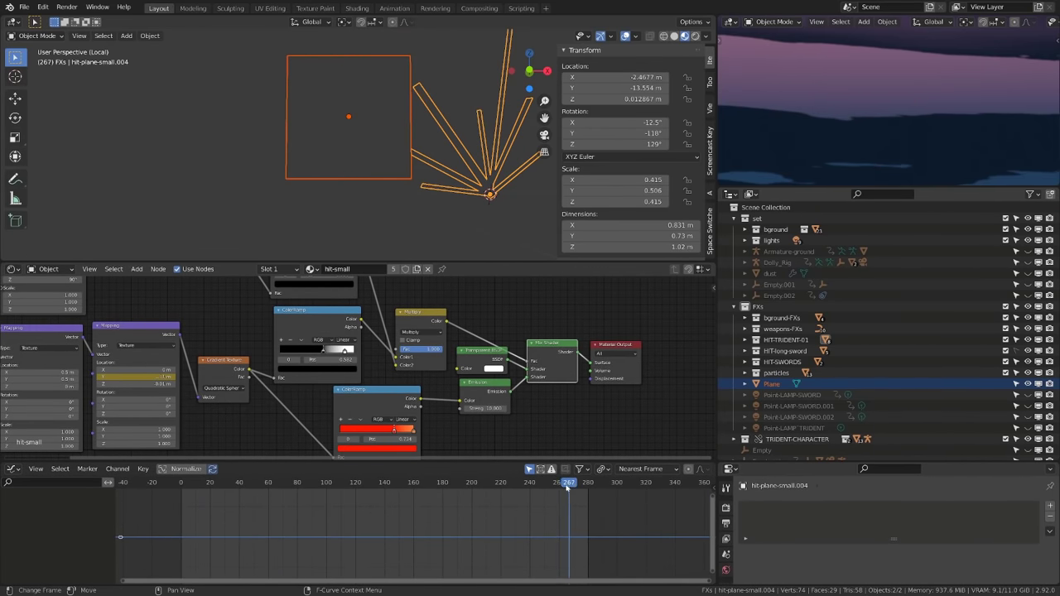
pyautogui.press('Left')
pyautogui.press('Left')
pyautogui.press('Left')
# Step: Enter Edit Mode on the new plane and switch the node area to the UV Editor to show its UV map
pyautogui.press('Tab')
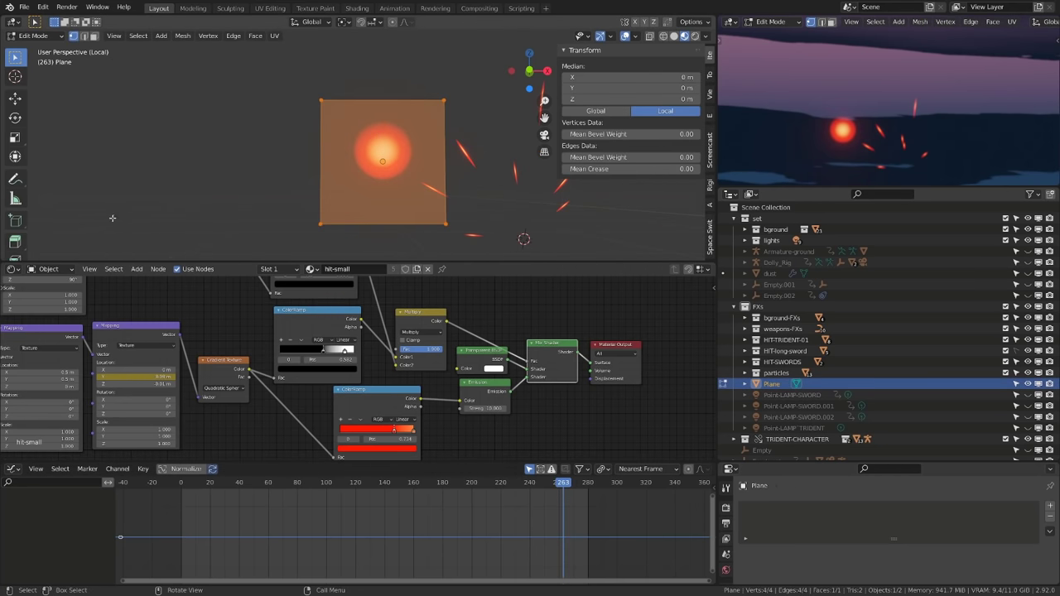
pyautogui.click(12, 269)
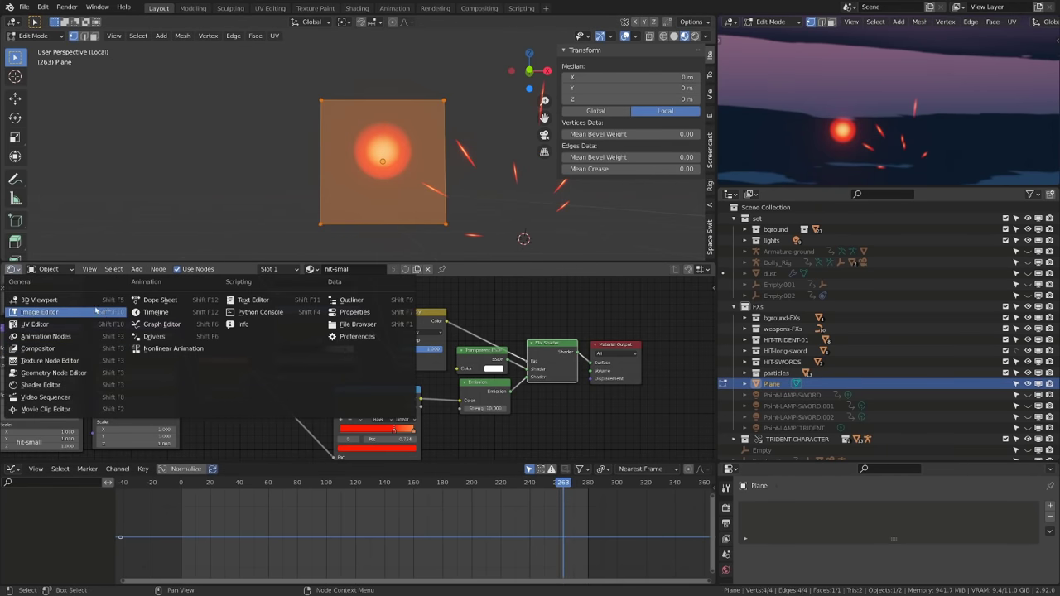
pyautogui.click(72, 324)
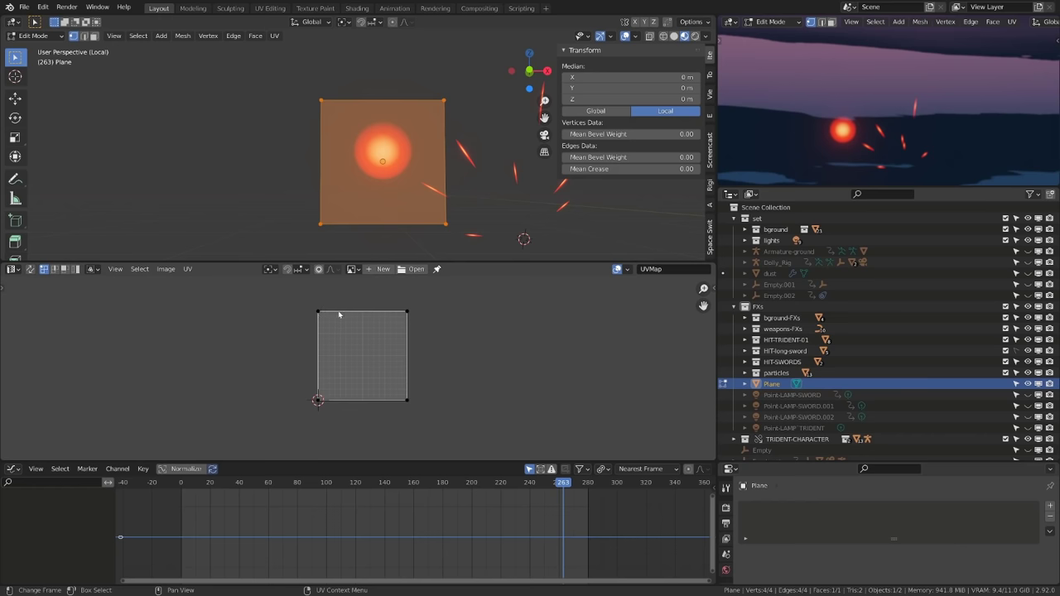
# Step: Select the plane's whole mesh and scale it along X to about 0.44
pyautogui.hotkey('alt', 'a')
pyautogui.press('a')
pyautogui.press('s')
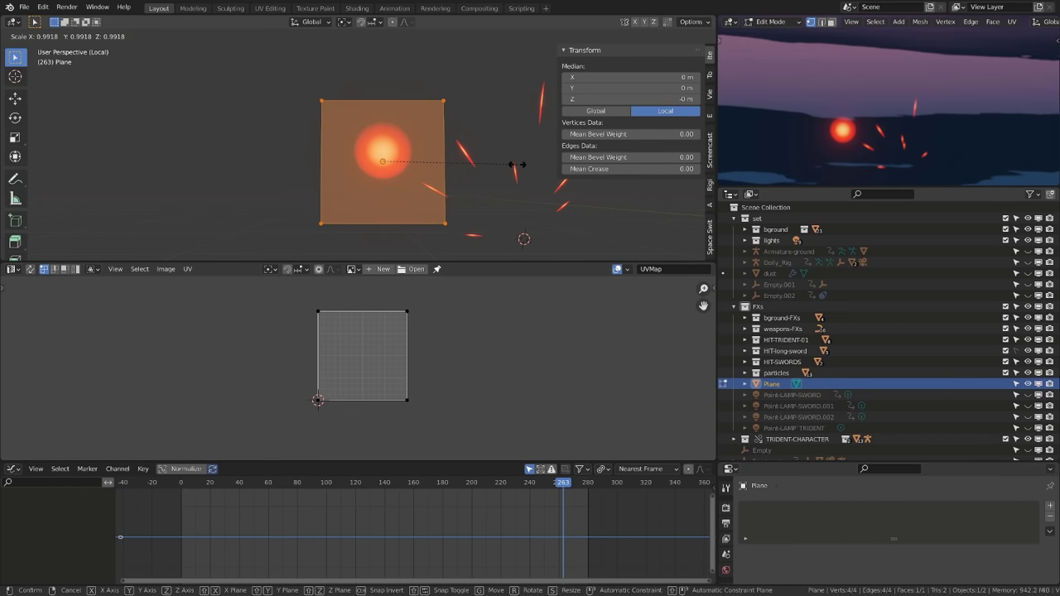
pyautogui.press('x')
pyautogui.click(442, 166)
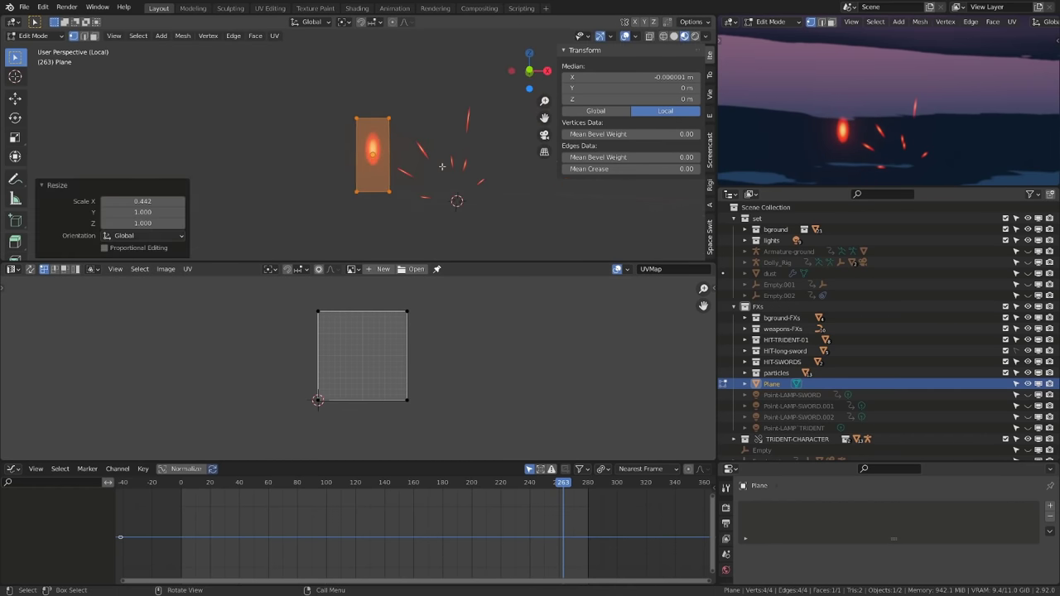
# Step: Move the plane's top edge up about 0.62 m along Z to stretch the plane vertically
pyautogui.moveTo(317, 104); pyautogui.dragTo(411, 143)
pyautogui.keyDown('shift'); pyautogui.moveTo(412, 183); pyautogui.dragTo(412, 206, button='middle'); pyautogui.keyUp('shift')
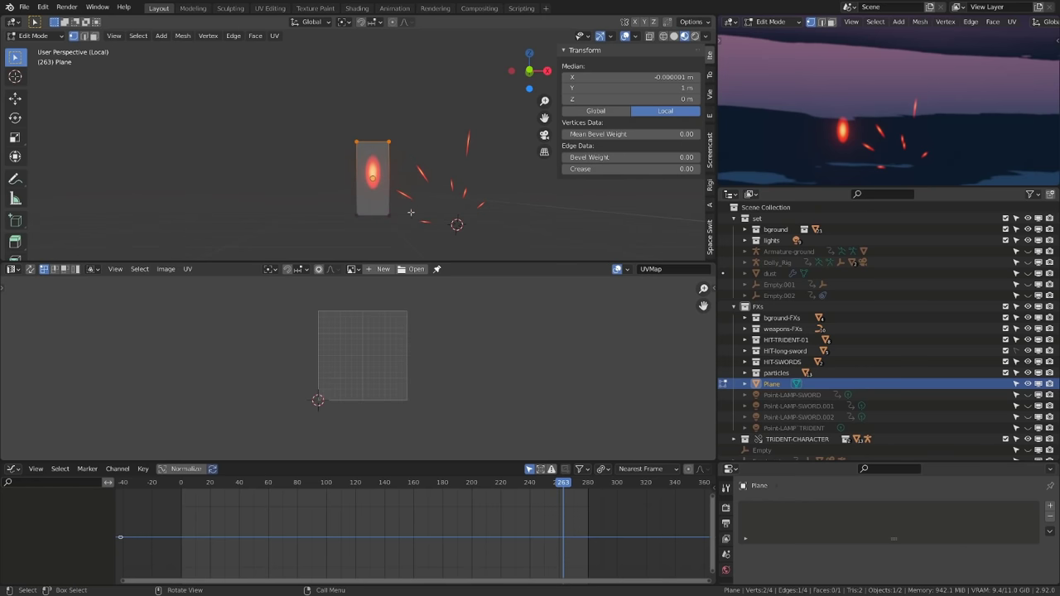
pyautogui.press('g')
pyautogui.press('y')
pyautogui.rightClick(399, 181)
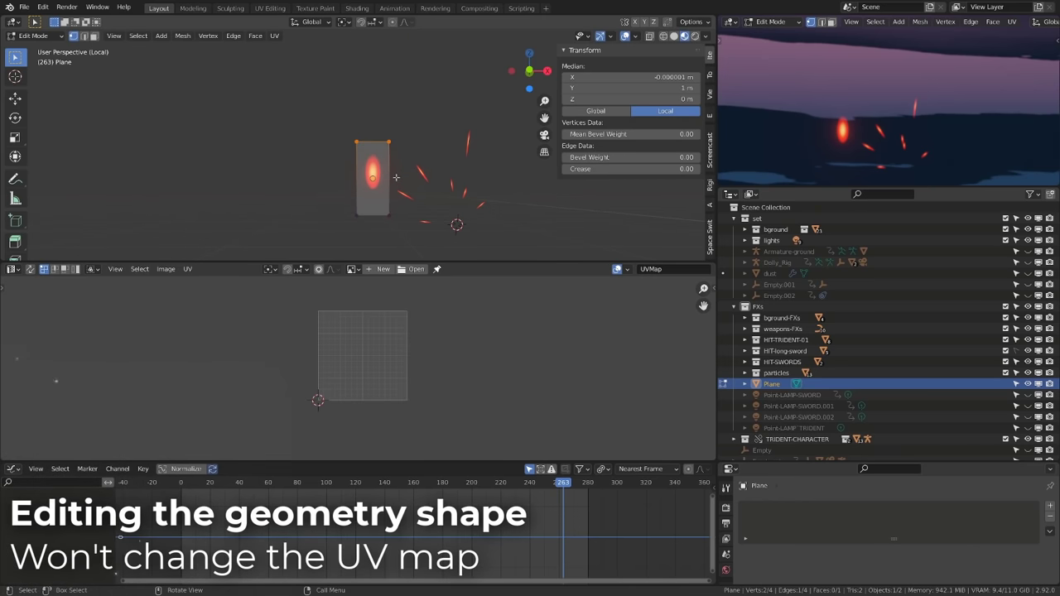
pyautogui.press('g')
pyautogui.press('z')
pyautogui.click(415, 103)
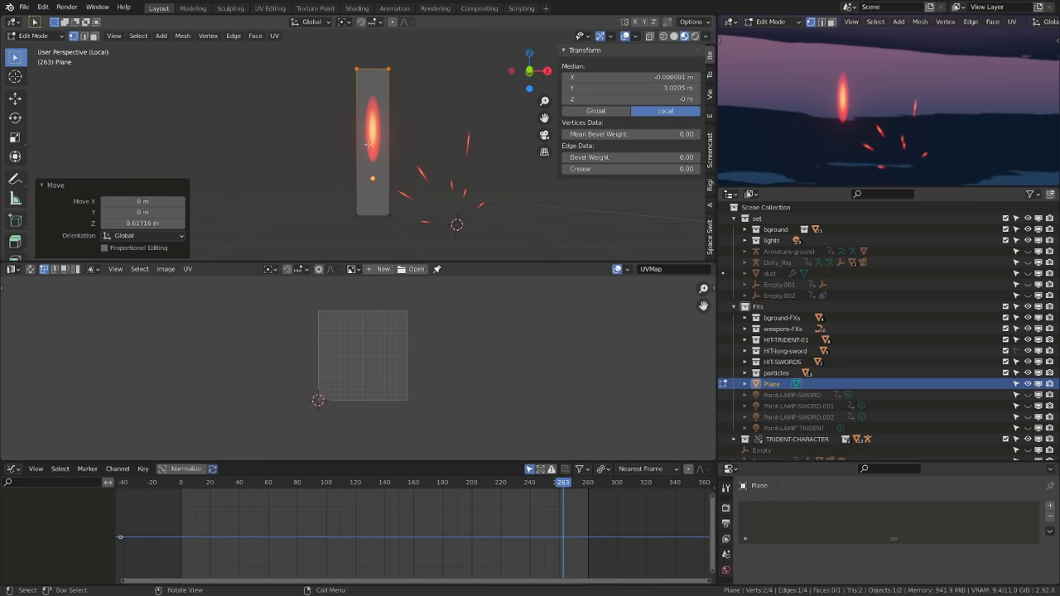
# Step: Add a centred horizontal loop cut across the plane and select the whole mesh to show its UVs
pyautogui.hotkey('ctrl', 'r')
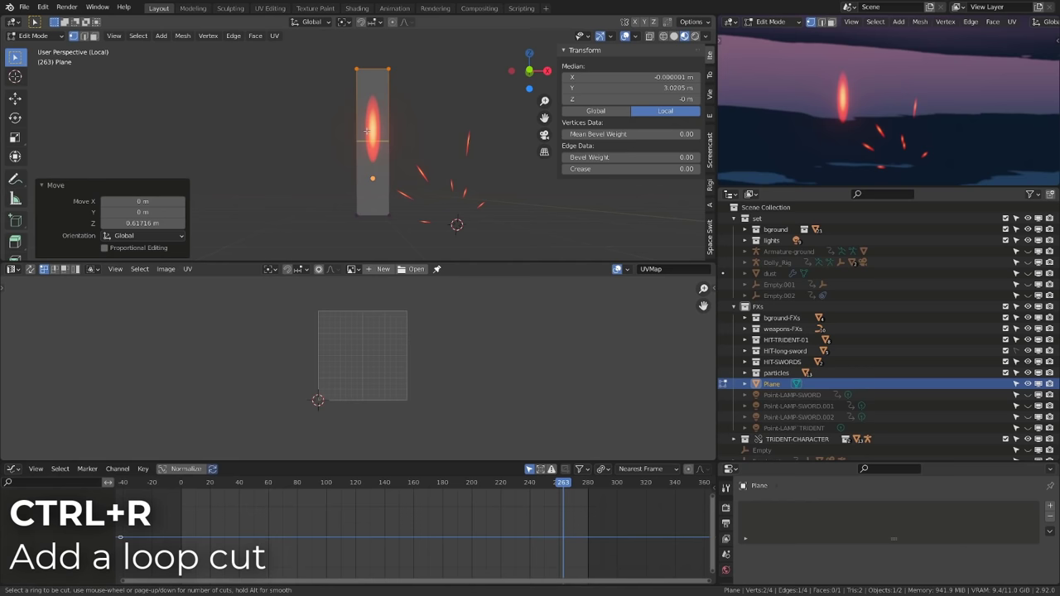
pyautogui.click(366, 131)
pyautogui.rightClick(367, 131)
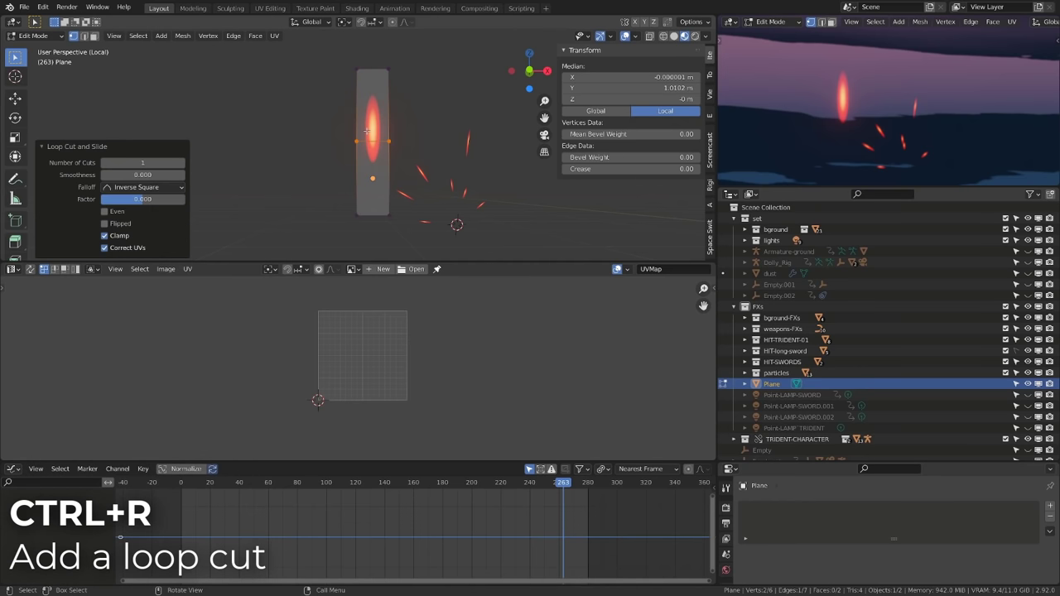
pyautogui.press('a')
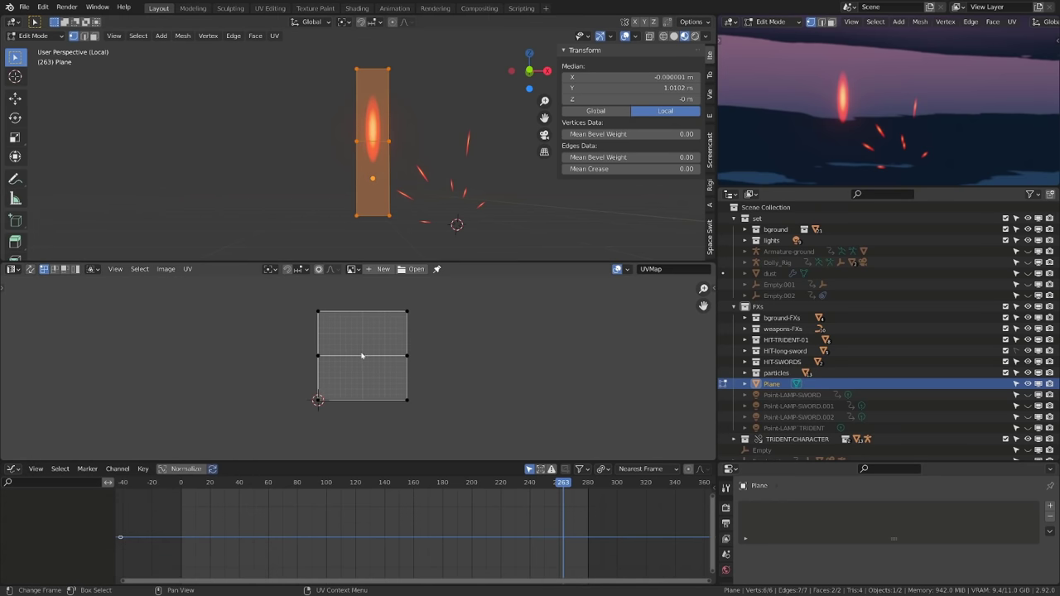
pyautogui.scroll(3, 337, 362)
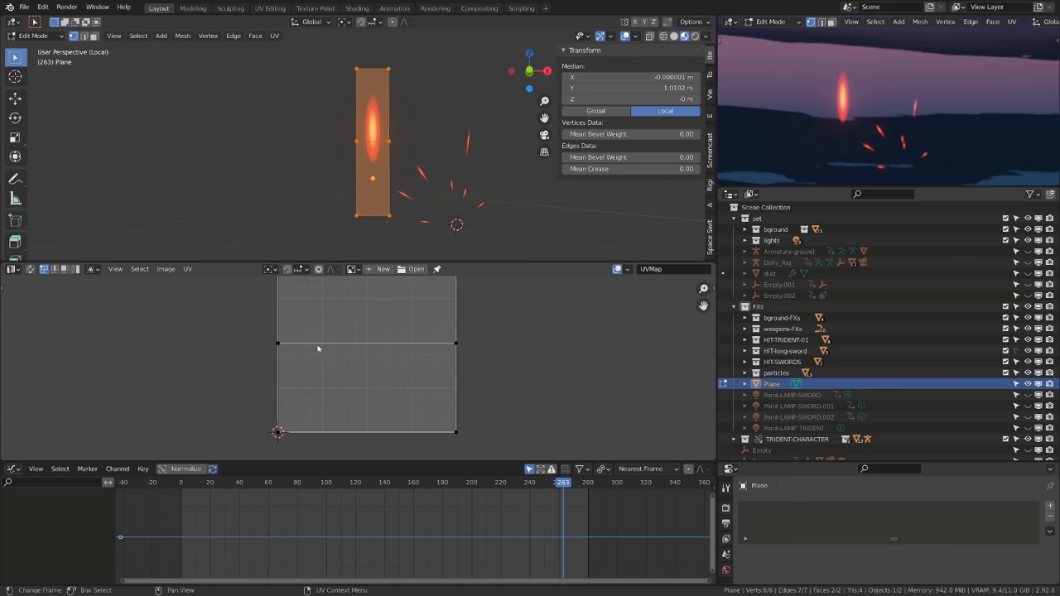
pyautogui.moveTo(352, 348); pyautogui.dragTo(373, 381, button='middle')
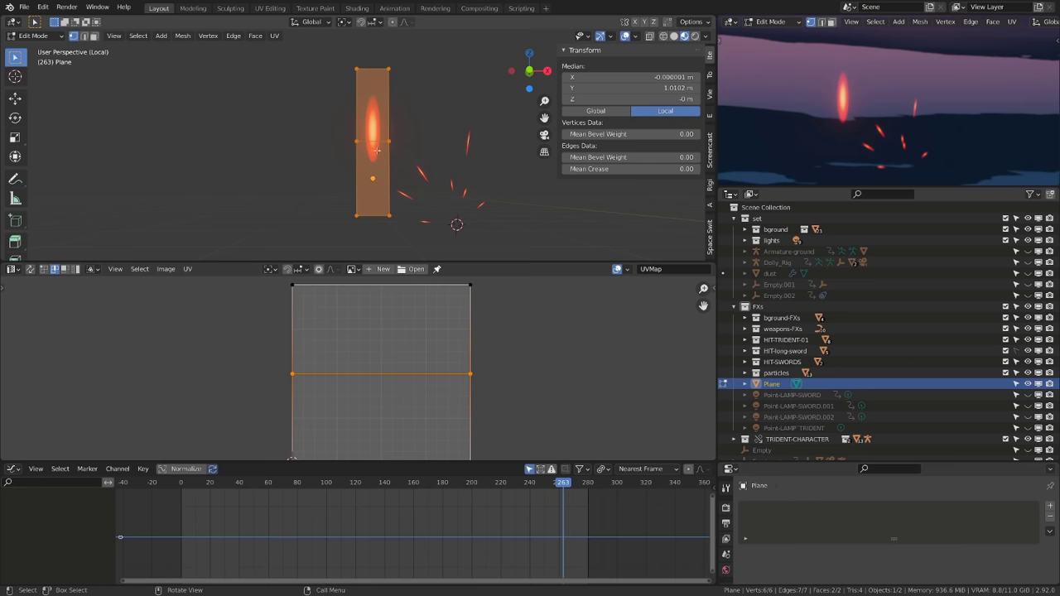
# Step: Add a second horizontal loop cut midway through the plane's upper half and select the whole mesh again
pyautogui.hotkey('ctrl', 'r')
pyautogui.click(372, 107)
pyautogui.click(373, 107)
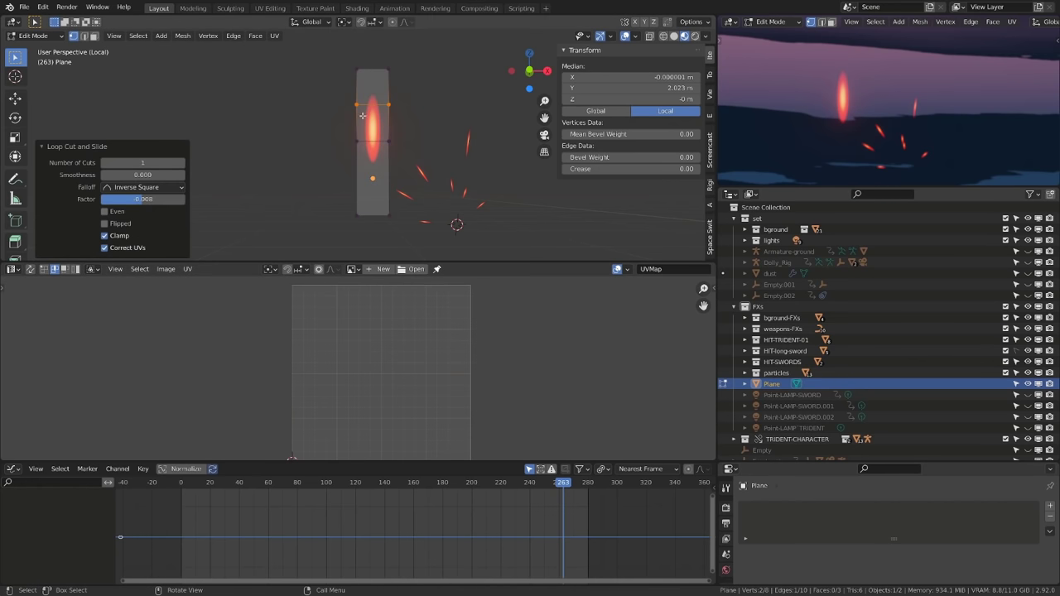
pyautogui.press('a')
# Step: Select the two inner rows of UV points and move them down along Y
pyautogui.click(264, 328)
pyautogui.moveTo(255, 320); pyautogui.dragTo(497, 397)
pyautogui.moveTo(474, 354); pyautogui.dragTo(484, 335, button='middle')
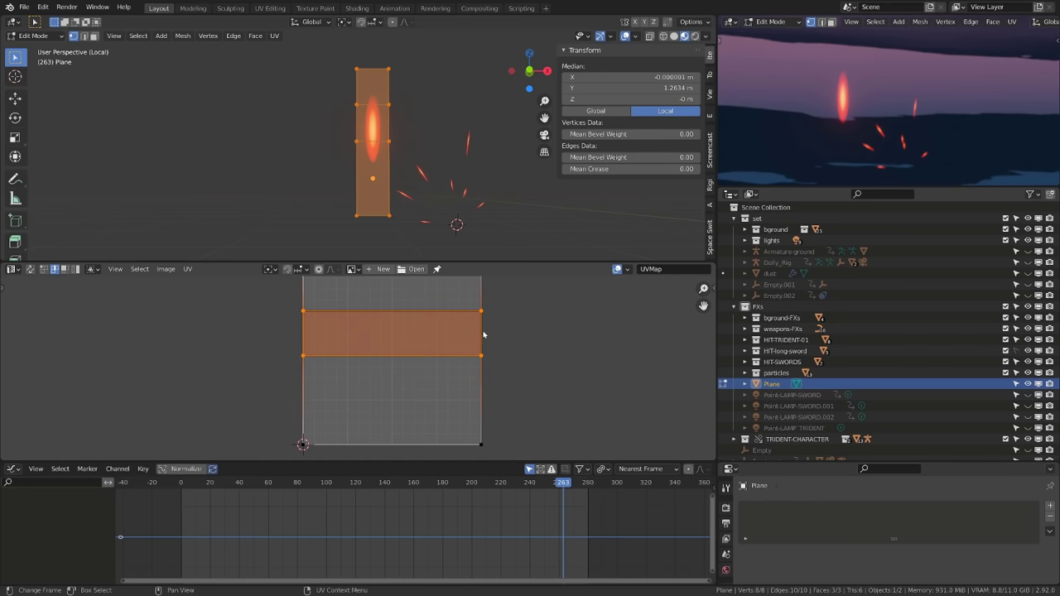
pyautogui.press('g')
pyautogui.press('y')
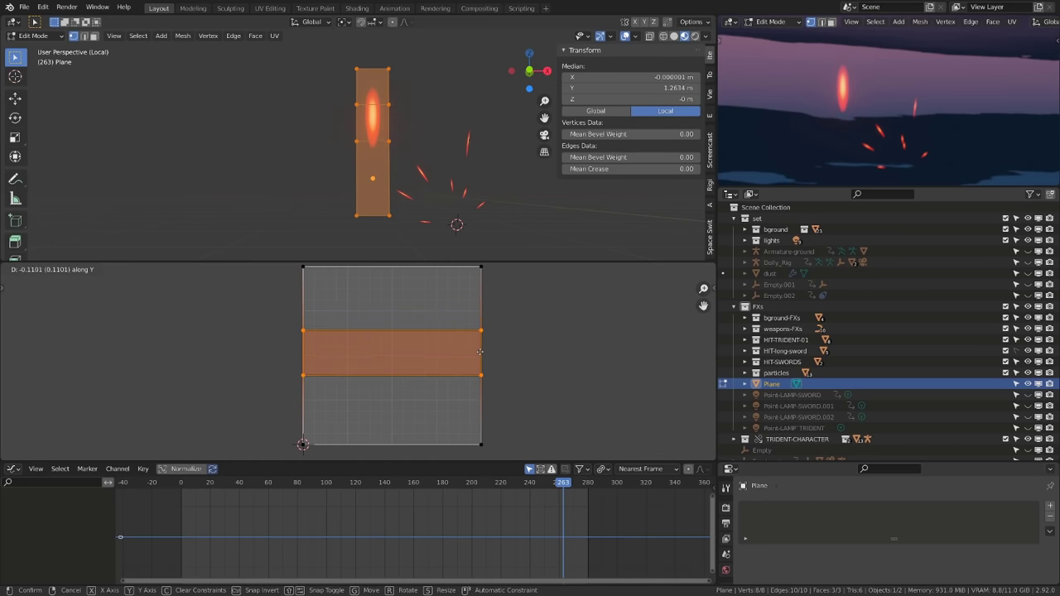
pyautogui.click(477, 372)
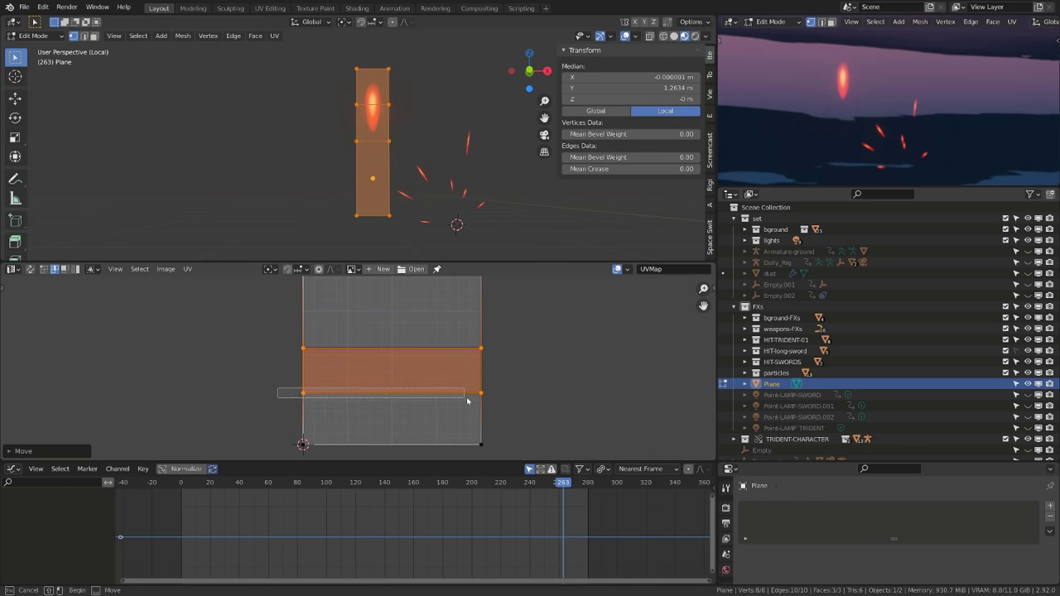
# Step: Select only the lower inner row of UV points and move it down along Y towards the bottom edge
pyautogui.click(469, 400)
pyautogui.press('h')
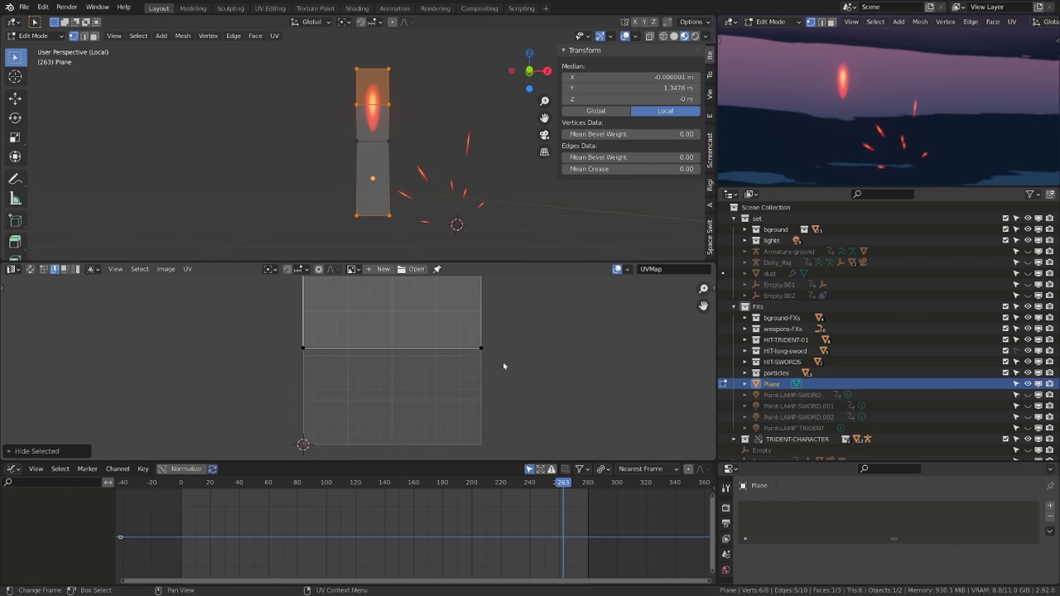
pyautogui.hotkey('alt', 'h')
pyautogui.press('g')
pyautogui.press('y')
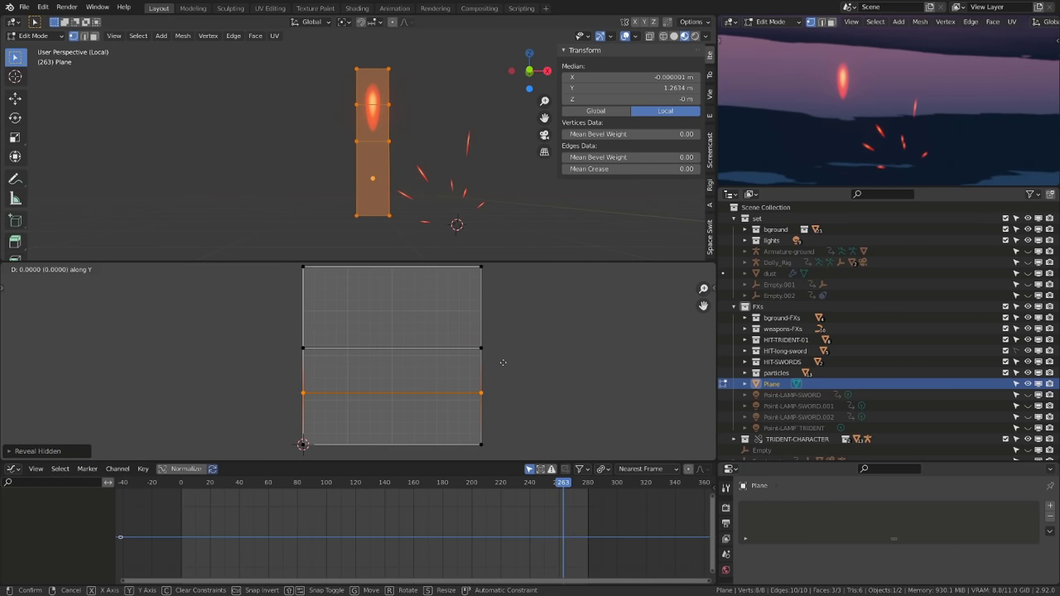
pyautogui.click(499, 393)
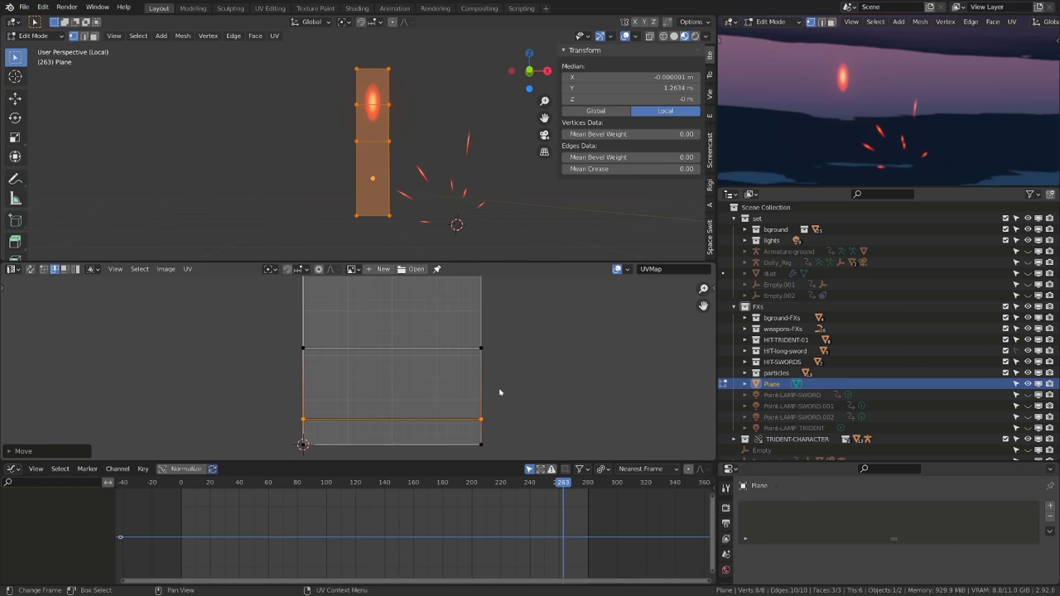
# Step: Leave Edit Mode, switch the UV area to the Shader Editor, and adjust the Y location of the second Mapping node in hit-small
pyautogui.press('Tab')
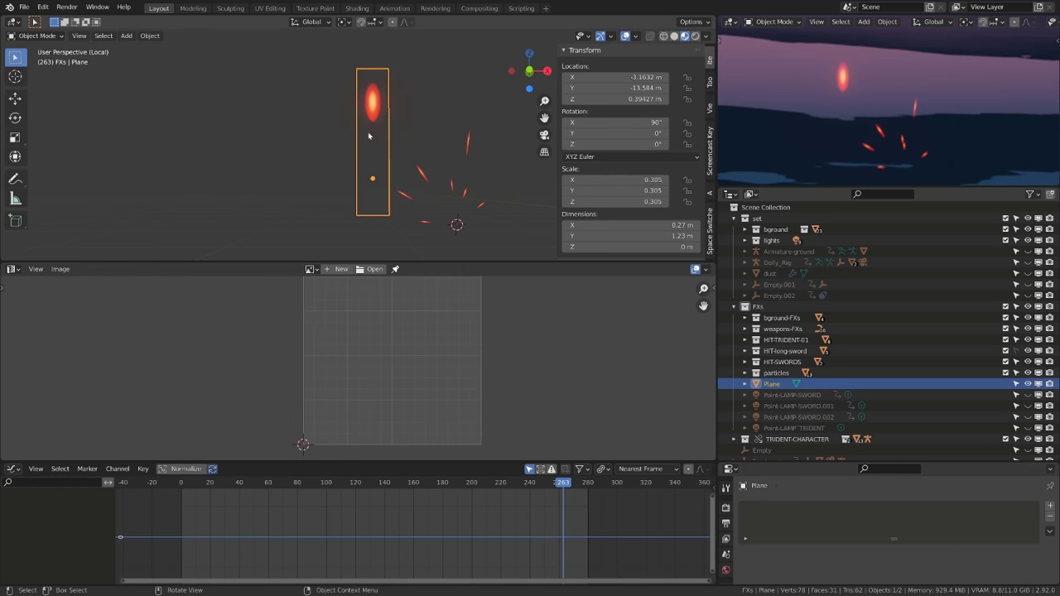
pyautogui.click(12, 268)
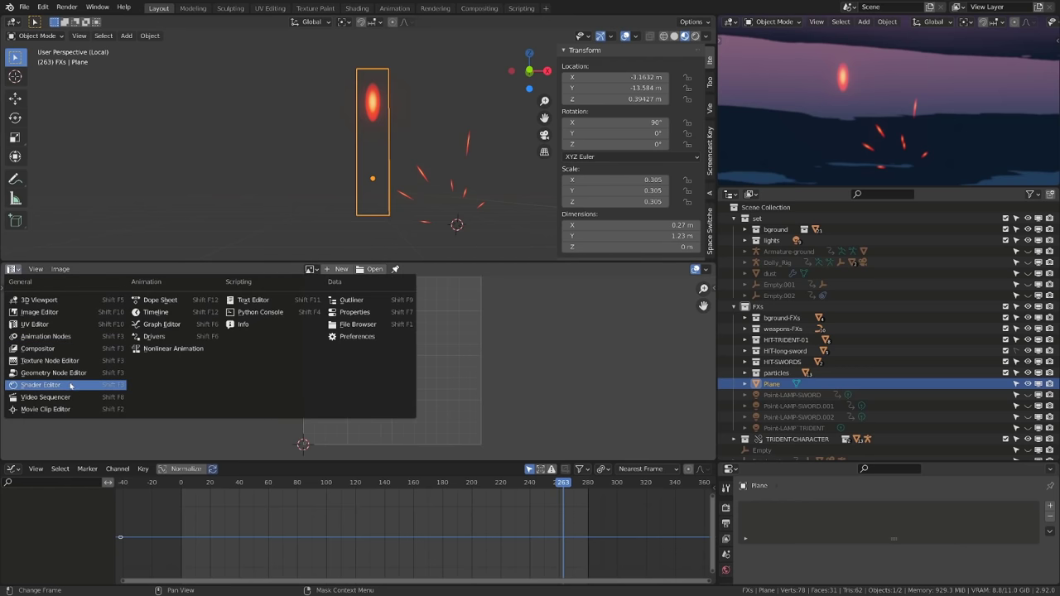
pyautogui.click(39, 385)
pyautogui.moveTo(222, 322); pyautogui.dragTo(422, 328, button='middle')
pyautogui.scroll(2, 286, 374)
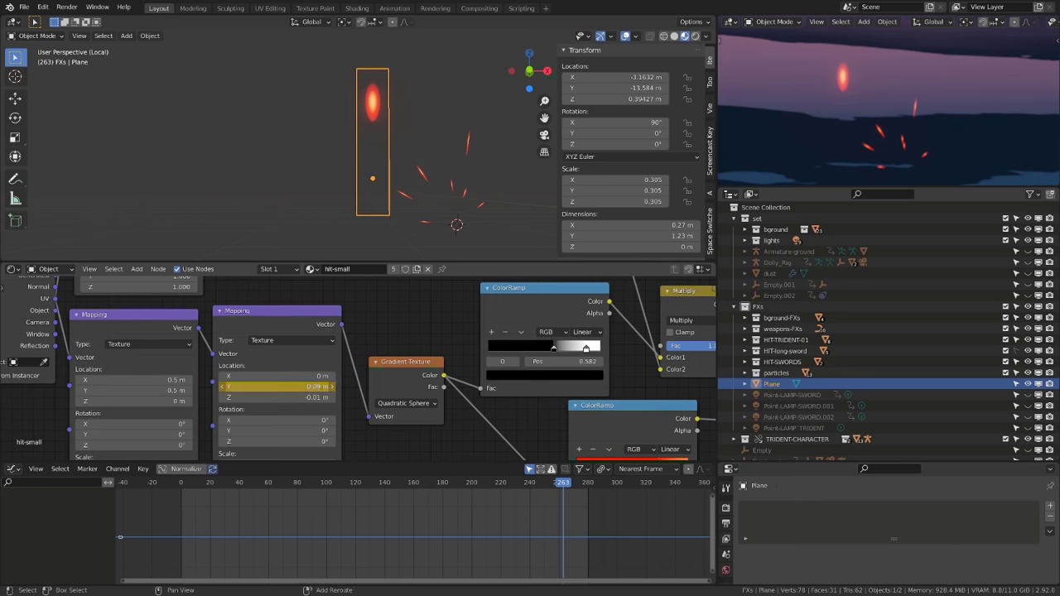
pyautogui.moveTo(277, 387)
pyautogui.mouseDown()
pyautogui.moveTo(207, 386)
pyautogui.moveTo(306, 386)
pyautogui.moveTo(157, 386)
pyautogui.moveTo(282, 386)
pyautogui.mouseUp()
# Step: Return to editing the plane and move the upper inner row of UV points down along Y, close to the lower row
pyautogui.press('Tab')
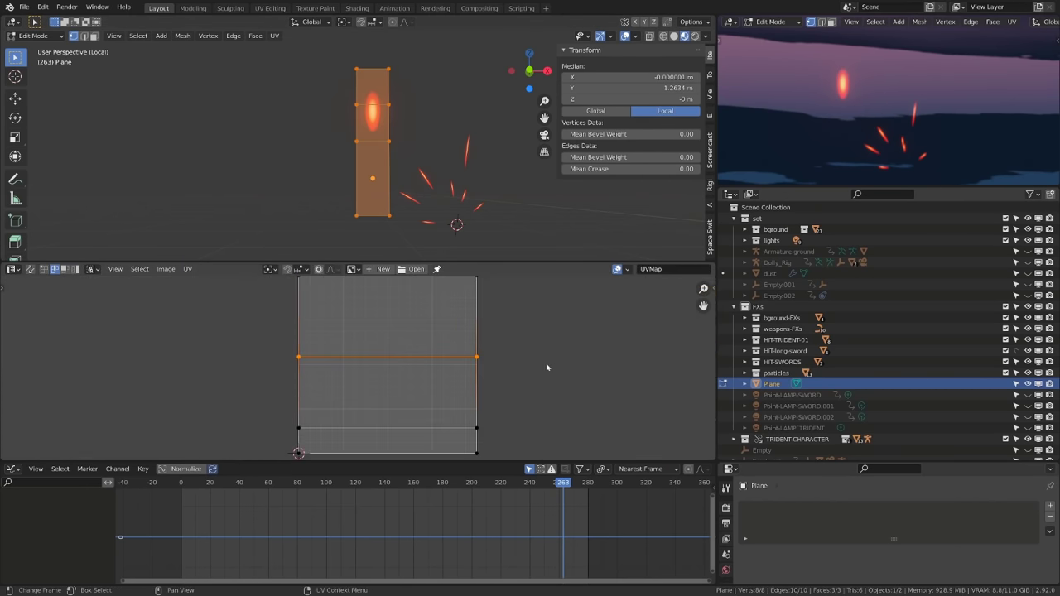
pyautogui.press('g')
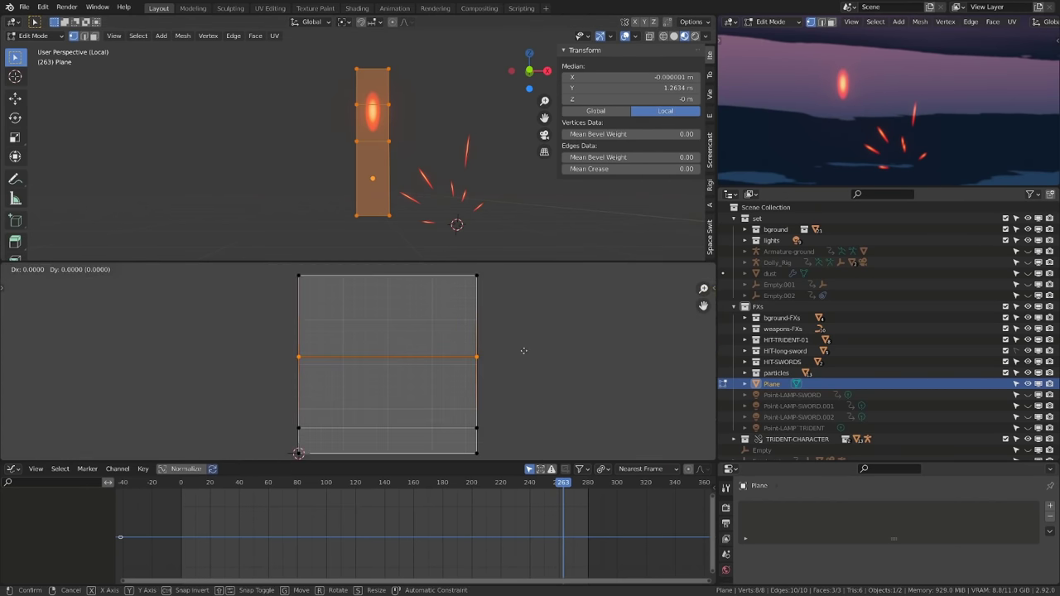
pyautogui.press('y')
pyautogui.click(524, 378)
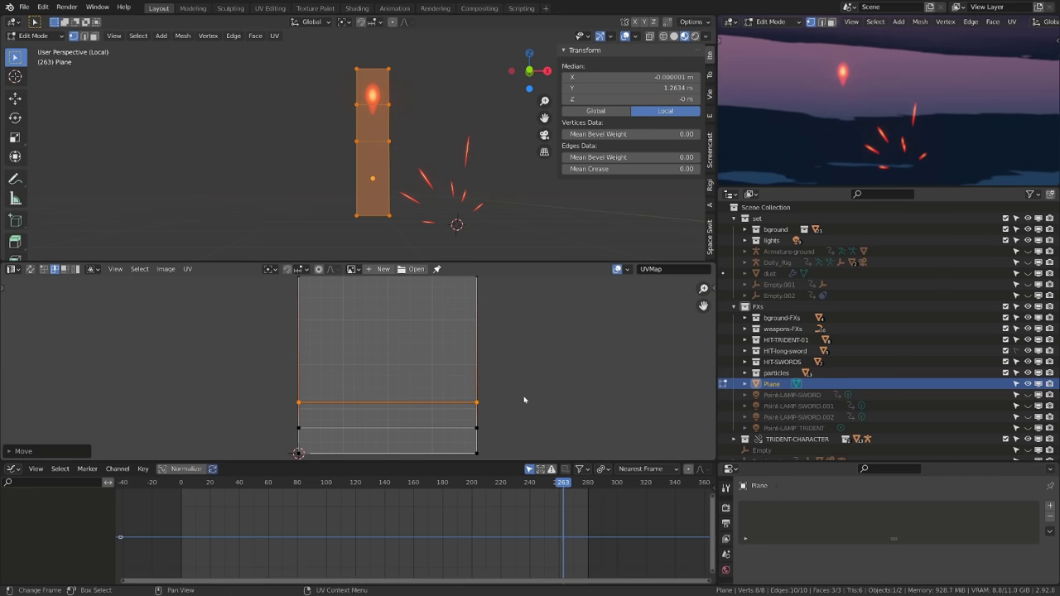
pyautogui.press('Tab')
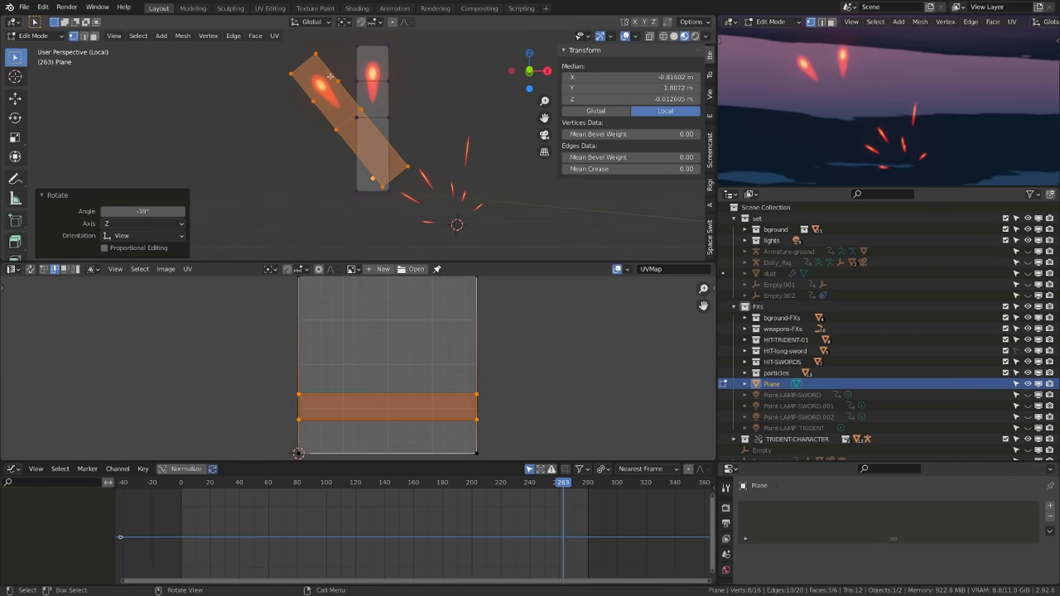
# Step: Scale the rotated strip copy to about 0.78 and position it beside the lower left of the original strip
pyautogui.press('g')
pyautogui.click(277, 90)
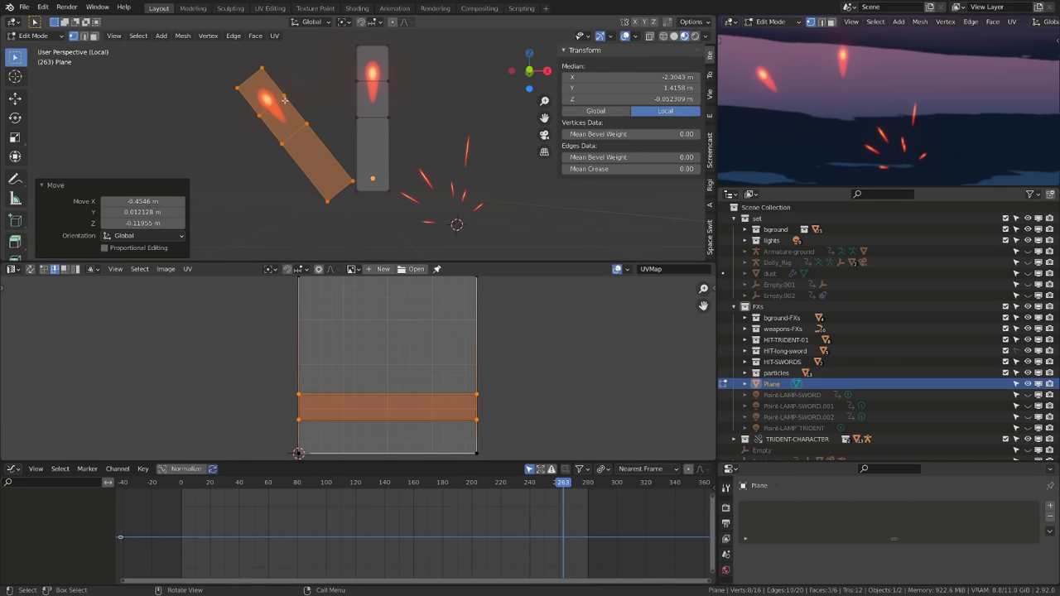
pyautogui.keyDown('alt'); pyautogui.click(295, 101); pyautogui.keyUp('alt')
pyautogui.press('l')
pyautogui.press('s')
pyautogui.click(340, 124)
pyautogui.press('g')
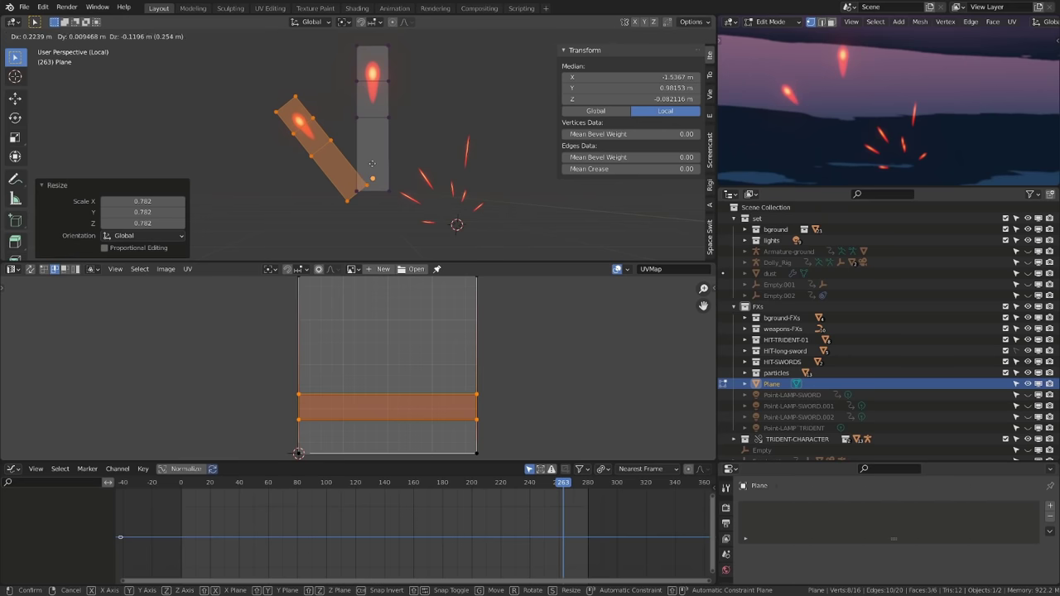
pyautogui.click(367, 136)
# Step: Duplicate the tilted strip to the right of the original, rotate it to lean outward, and leave Edit Mode
pyautogui.hotkey('shift', 'd')
pyautogui.click(421, 144)
pyautogui.press('r')
pyautogui.click(380, 213)
pyautogui.press('Tab')
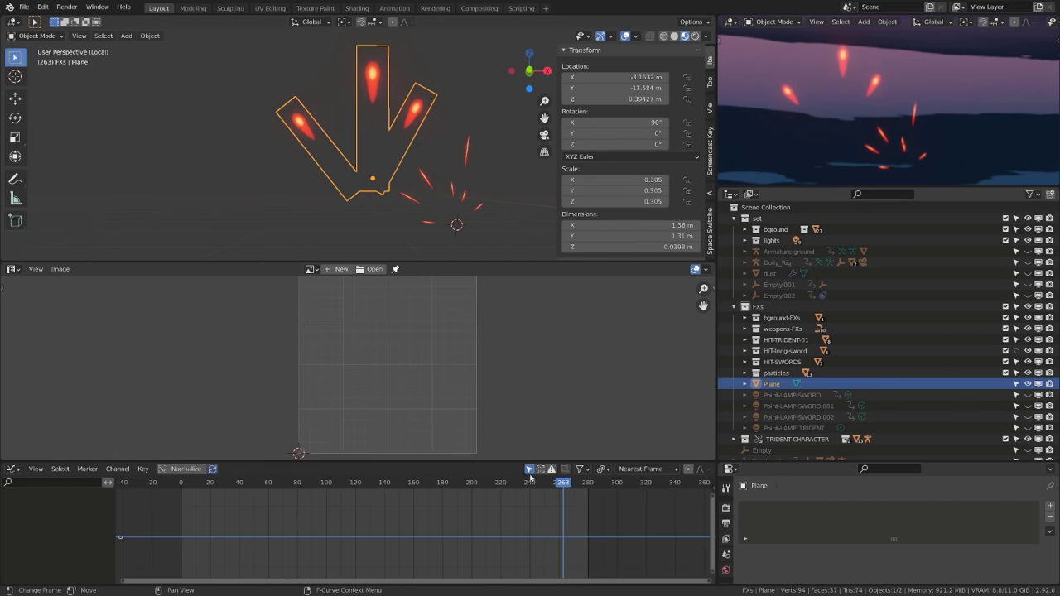
# Step: Preview the animation around frame 256 and increase the second Mapping node's Y location to slide the gradient along the strips
pyautogui.click(533, 487)
pyautogui.moveTo(537, 492); pyautogui.dragTo(551, 490)
pyautogui.press('space')
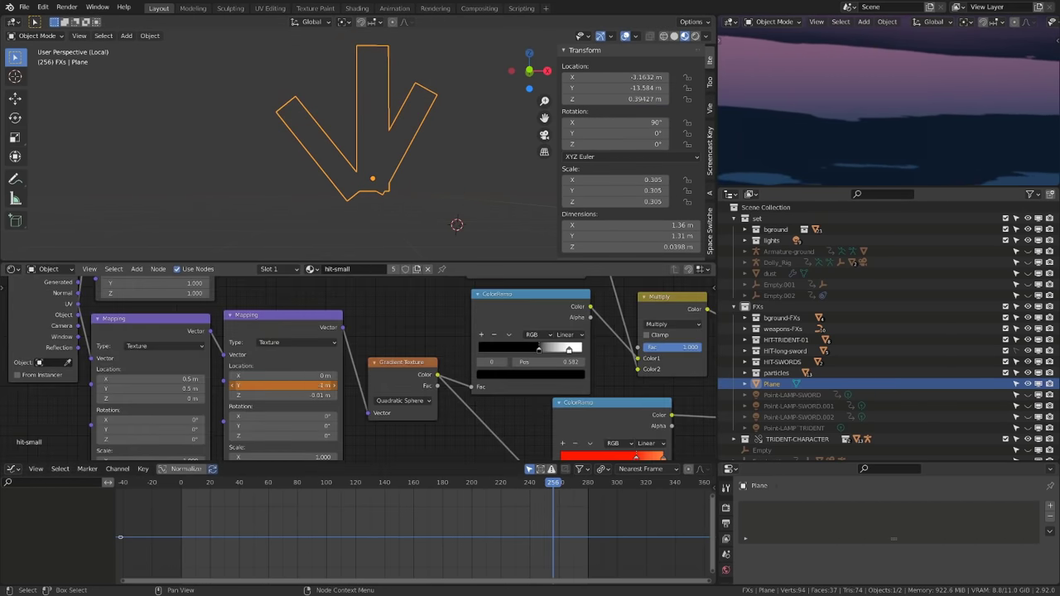
pyautogui.moveTo(281, 385)
pyautogui.mouseDown()
pyautogui.moveTo(240, 385)
pyautogui.moveTo(361, 385)
pyautogui.moveTo(332, 385)
pyautogui.moveTo(351, 385)
pyautogui.mouseUp()
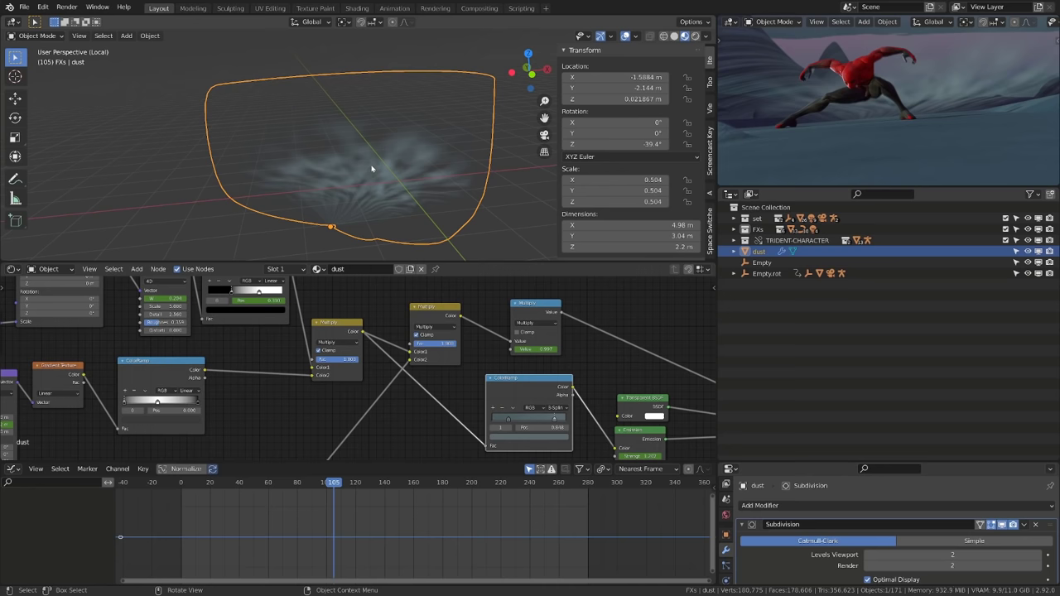
# Step: Play the dust animation up to frame 108 and examine the nested dust mesh from another angle
pyautogui.press('space')
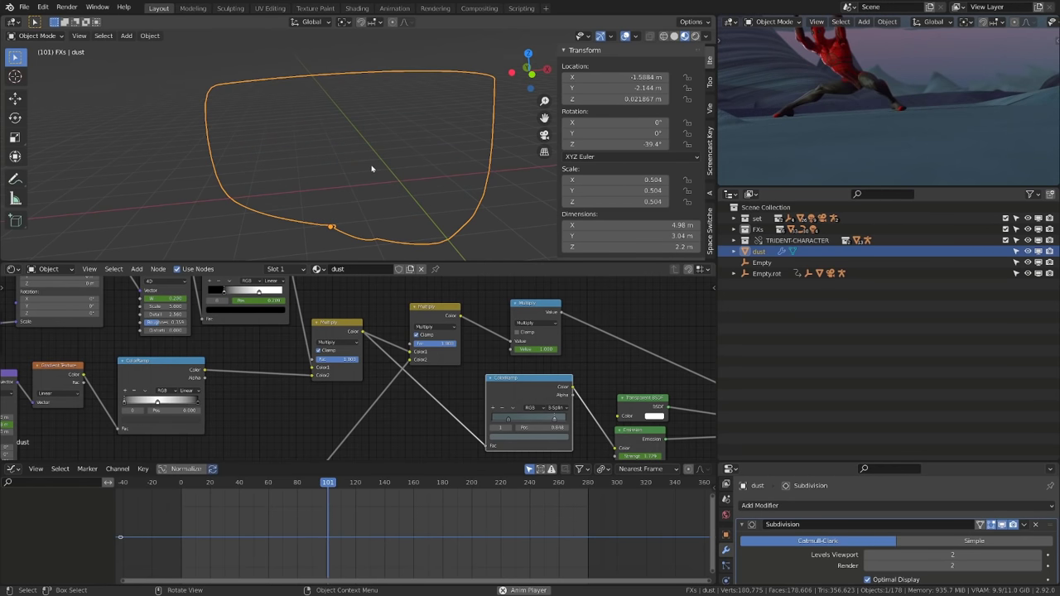
pyautogui.press('space')
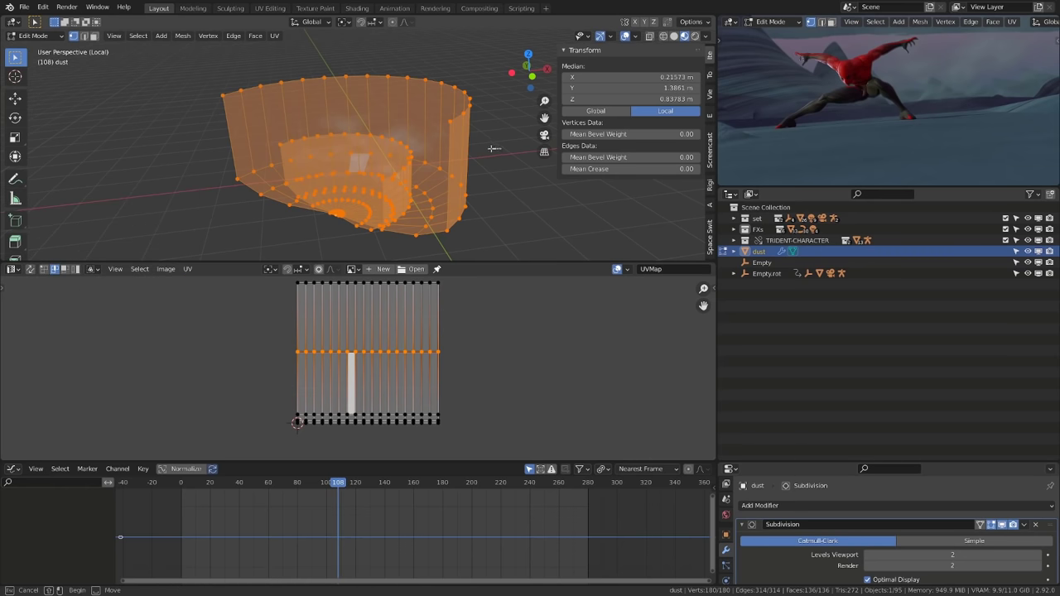
pyautogui.click(494, 148)
pyautogui.moveTo(491, 156)
pyautogui.mouseDown(button='middle')
pyautogui.moveTo(383, 193)
pyautogui.moveTo(307, 186)
pyautogui.moveTo(246, 174)
pyautogui.moveTo(241, 130)
pyautogui.moveTo(246, 116)
pyautogui.moveTo(473, 171)
pyautogui.moveTo(488, 163)
pyautogui.mouseUp(button='middle')
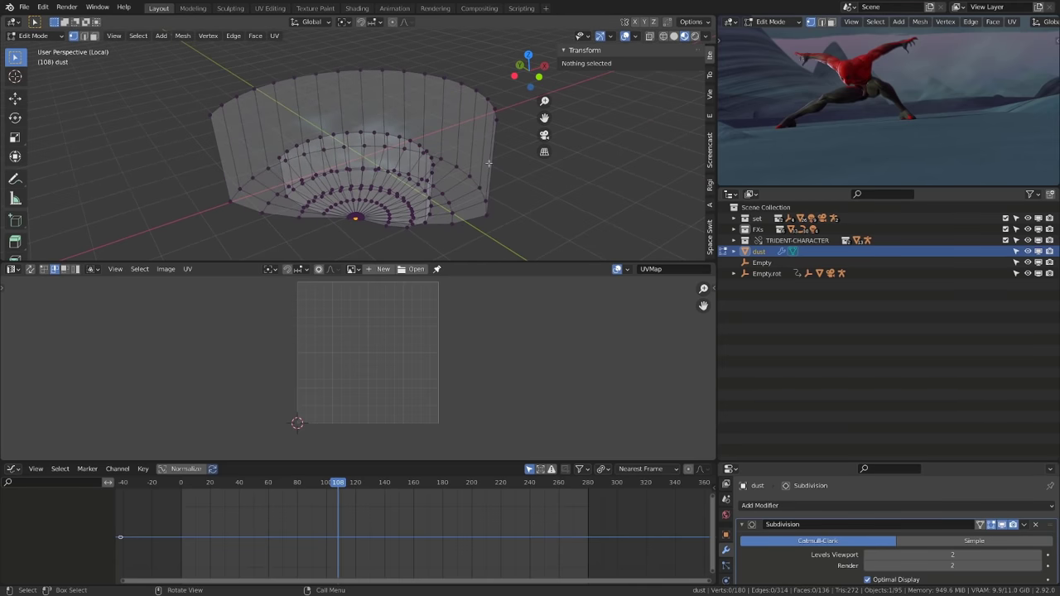
# Step: Select the whole dust mesh and hide the viewport overlays so that only the dust shading is shown
pyautogui.press('a')
pyautogui.keyDown('shift'); pyautogui.moveTo(406, 187); pyautogui.dragTo(420, 141, button='middle'); pyautogui.keyUp('shift')
pyautogui.hotkey('alt', 'shift', 'z')
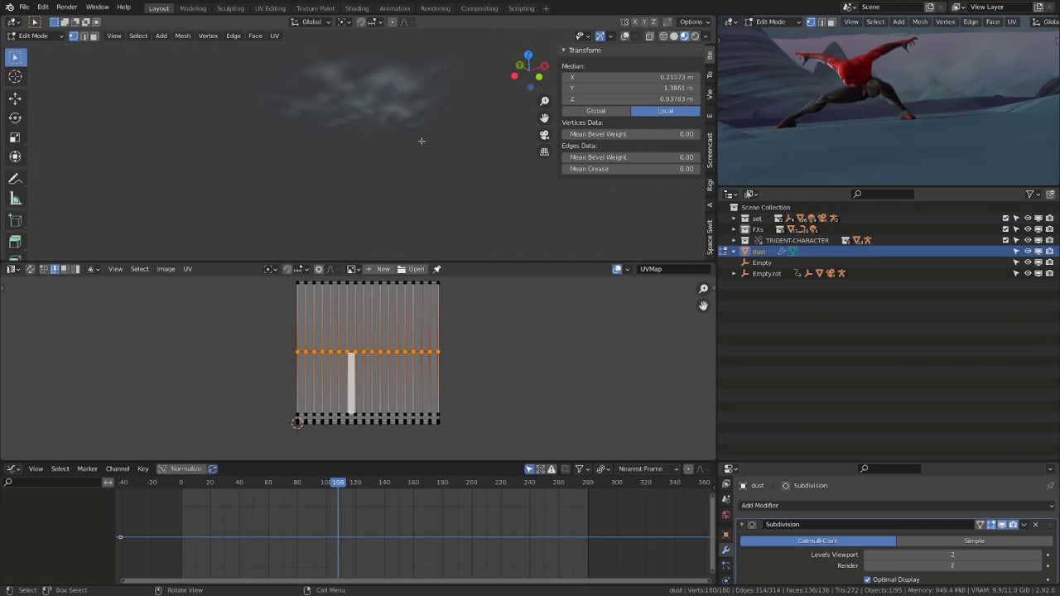
pyautogui.keyDown('shift'); pyautogui.moveTo(433, 103); pyautogui.dragTo(415, 144, button='middle'); pyautogui.keyUp('shift')
# Step: Try moving the middle row of the dust mesh's UV points along Y
pyautogui.moveTo(236, 331); pyautogui.dragTo(486, 366)
pyautogui.press('g')
pyautogui.press('y')
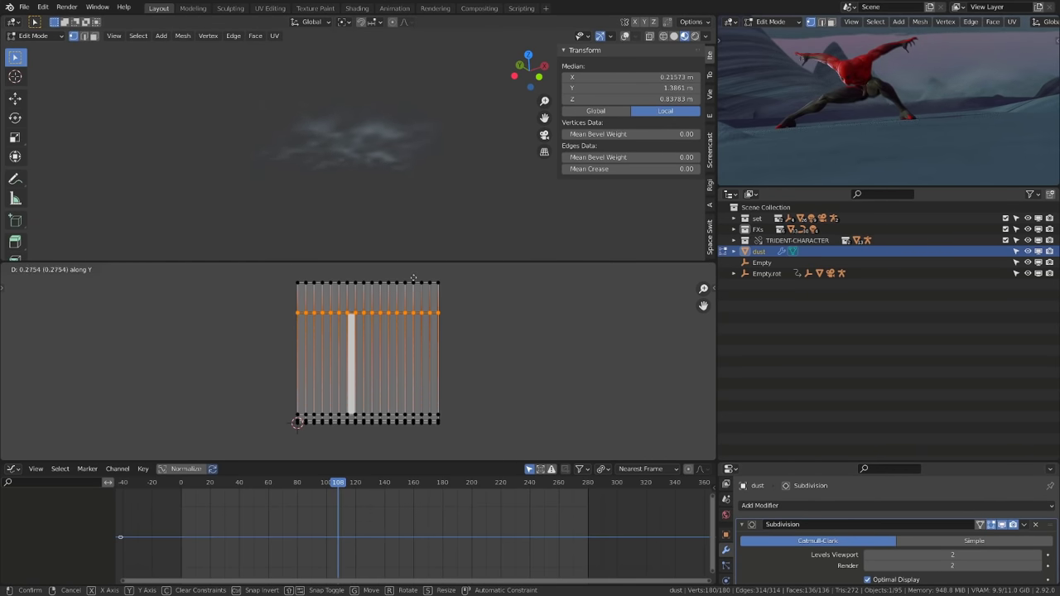
pyautogui.click(402, 327)
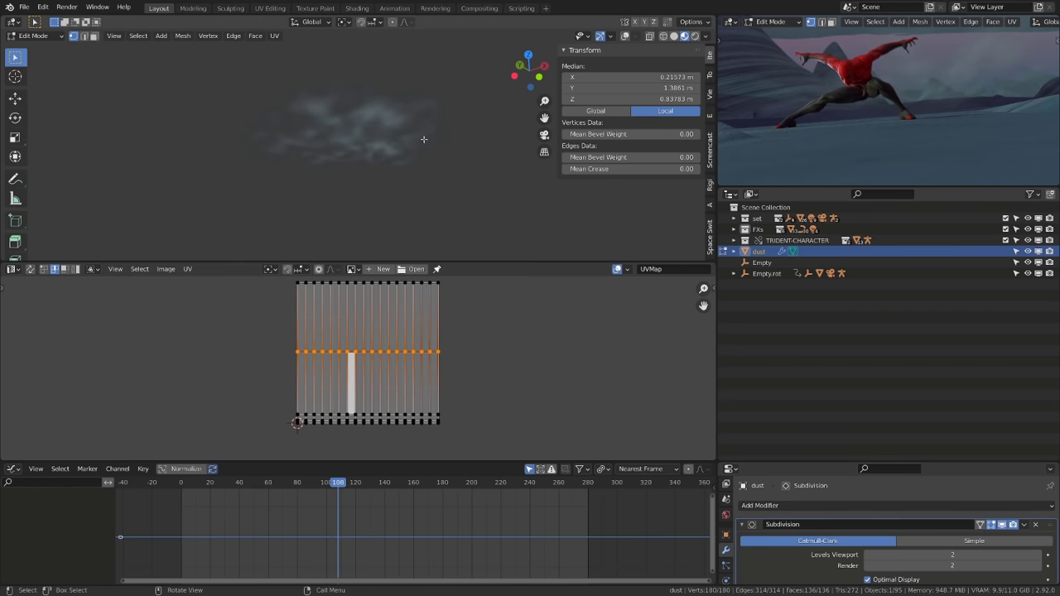
# Step: Step back to frame 104 to examine the dust burst
pyautogui.press('Left')
pyautogui.press('Left')
pyautogui.press('Left')
pyautogui.press('Left')
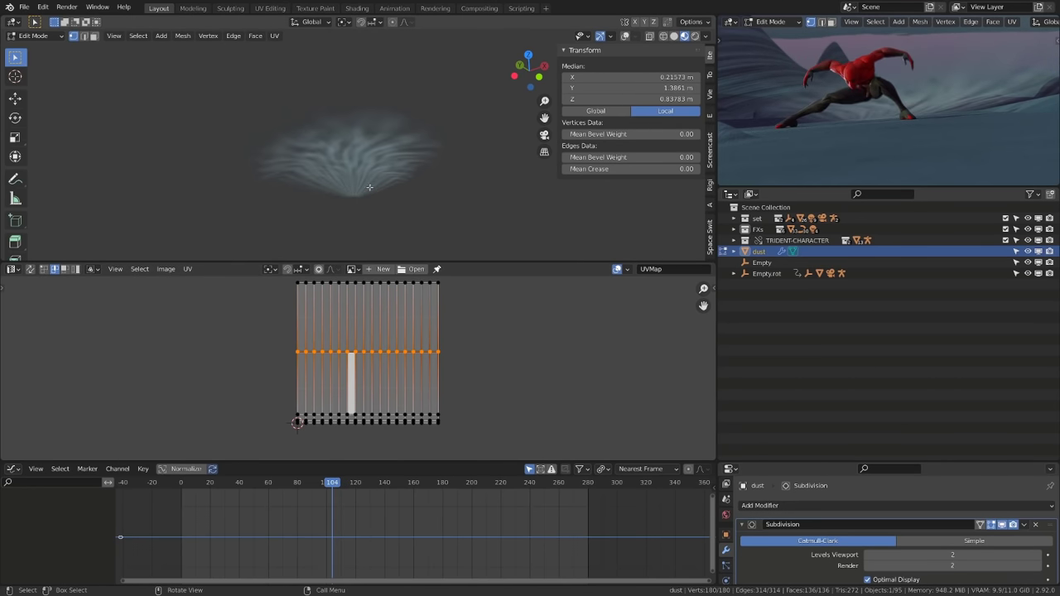
# Step: Try moving the lower inner rows of the dust mesh's UV points up along Y, and leave Edit Mode
pyautogui.moveTo(257, 395); pyautogui.dragTo(475, 425)
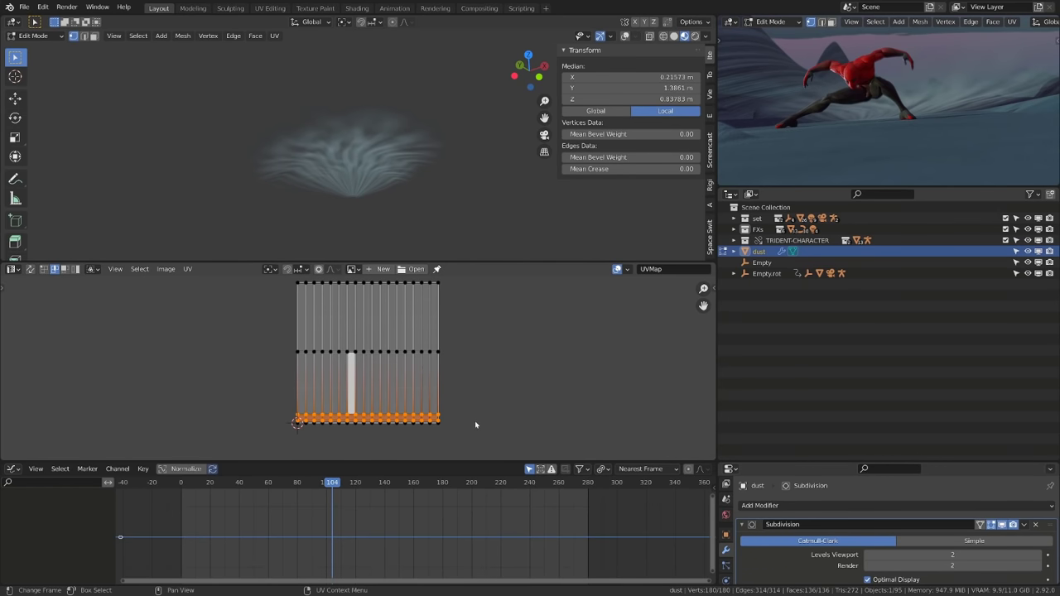
pyautogui.press('g')
pyautogui.press('y')
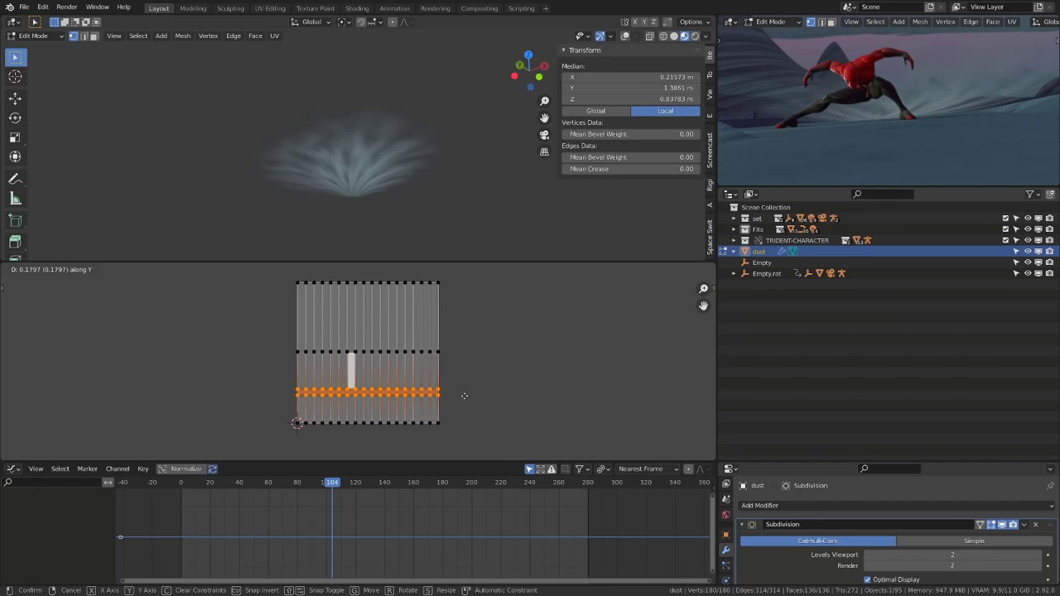
pyautogui.press('Escape')
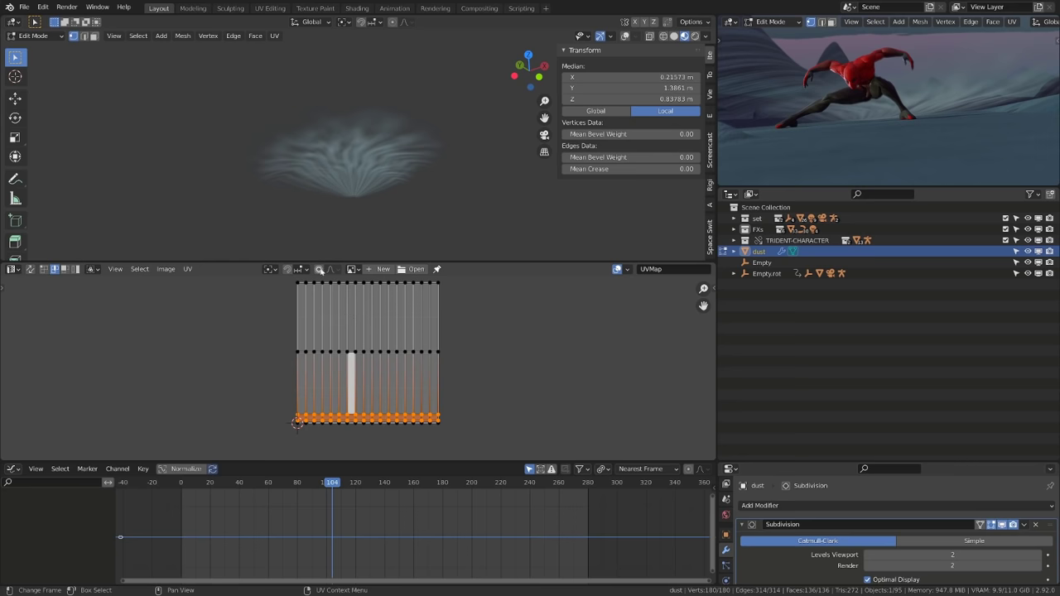
pyautogui.press('Tab')
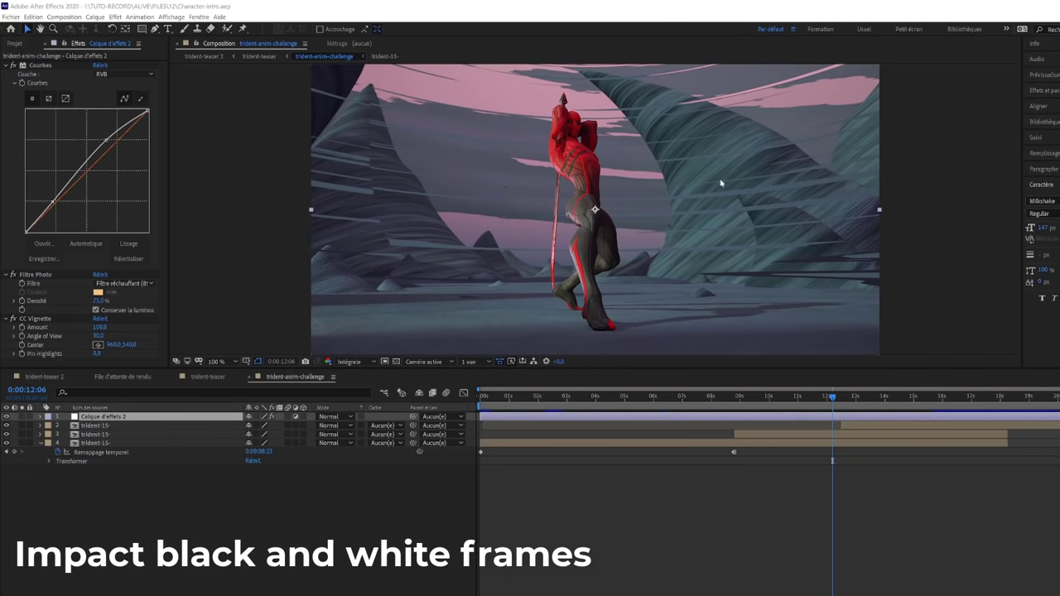
# Step: Toggle the Courbes and CC Vignette effects of the Calque d'effets 2 layer off and on to compare the colour grading
pyautogui.click(13, 66)
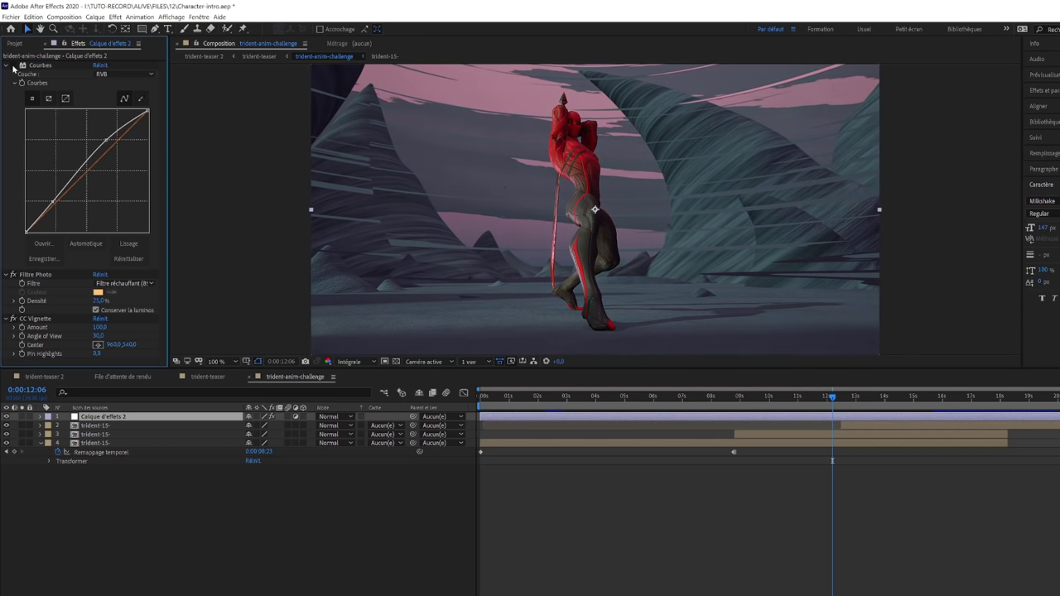
pyautogui.click(13, 66)
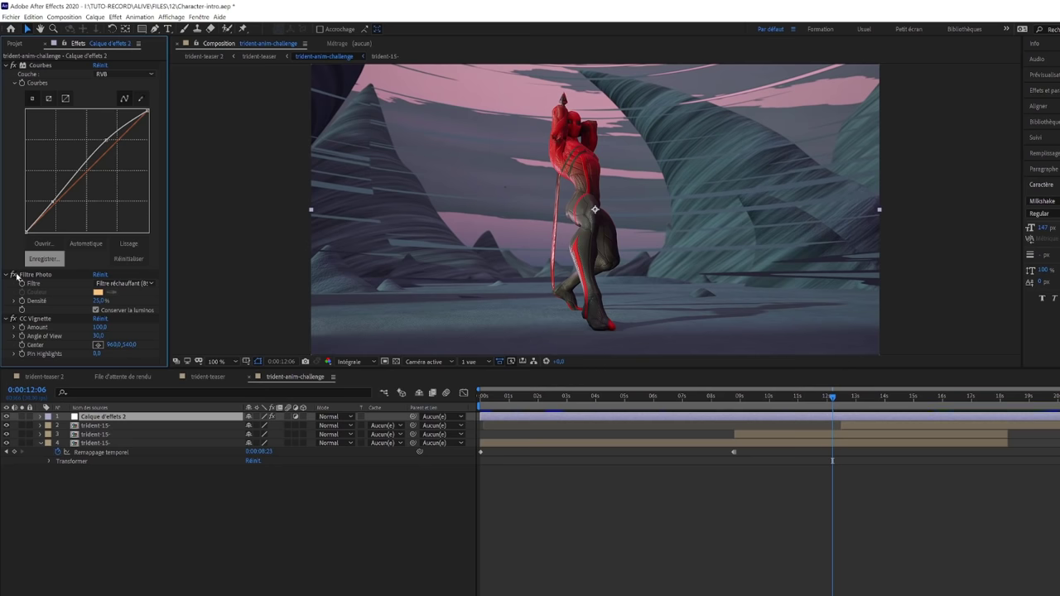
pyautogui.click(14, 319)
pyautogui.click(14, 319)
pyautogui.click(14, 319)
pyautogui.click(14, 319)
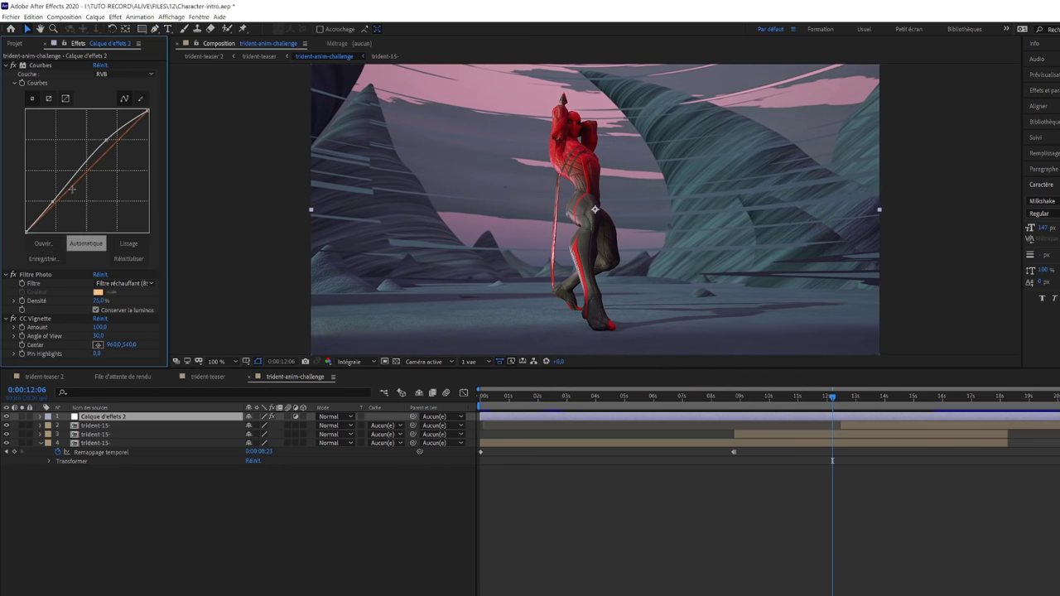
# Step: Collapse the Courbes and Filtre Photo settings and open the lowest trident-15- precomposition at the impact around 0:00:08:25
pyautogui.click(7, 66)
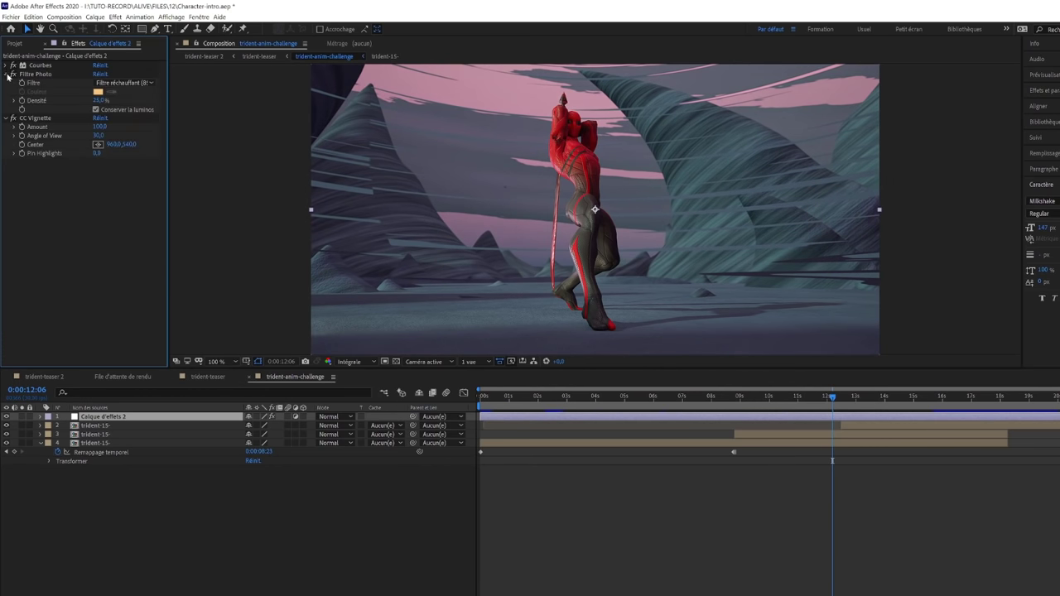
pyautogui.click(7, 74)
pyautogui.click(737, 398)
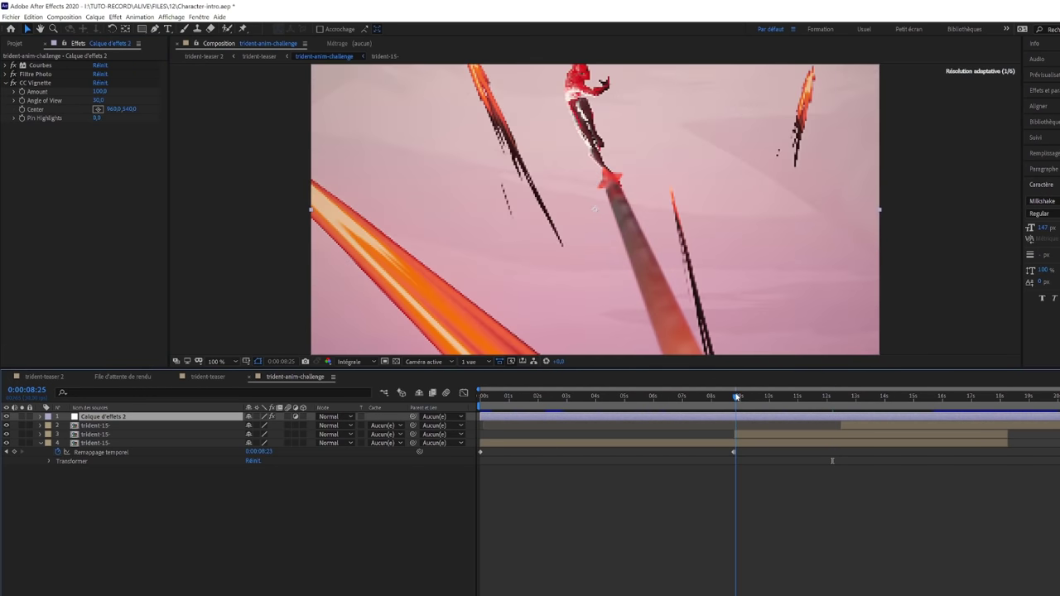
pyautogui.doubleClick(95, 443)
# Step: Toggle the Noir et blanc and Niveaux effects to examine how the black-and-white impact frame is made
pyautogui.click(12, 66)
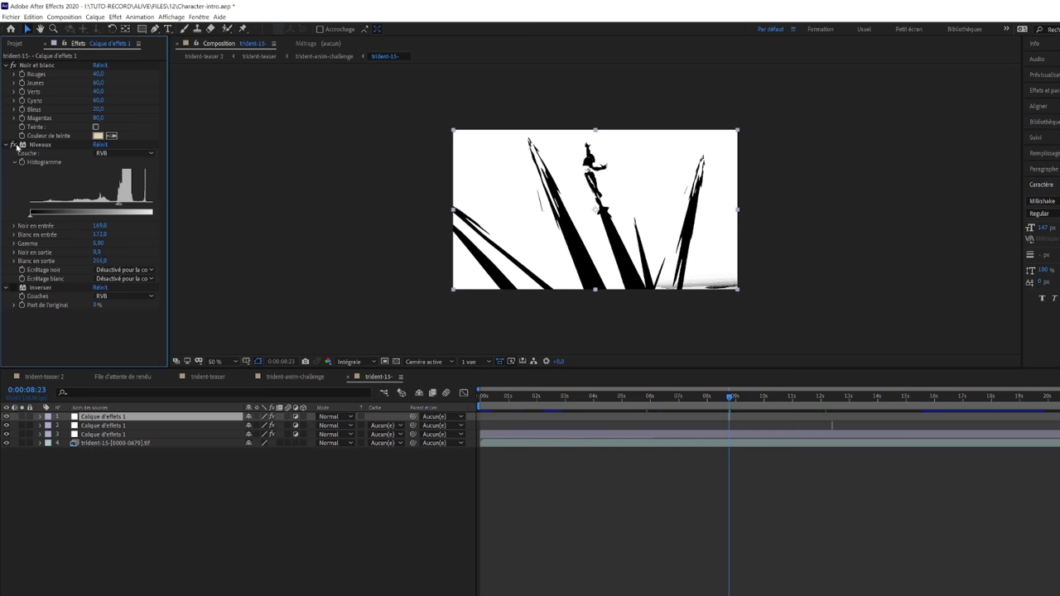
pyautogui.click(13, 145)
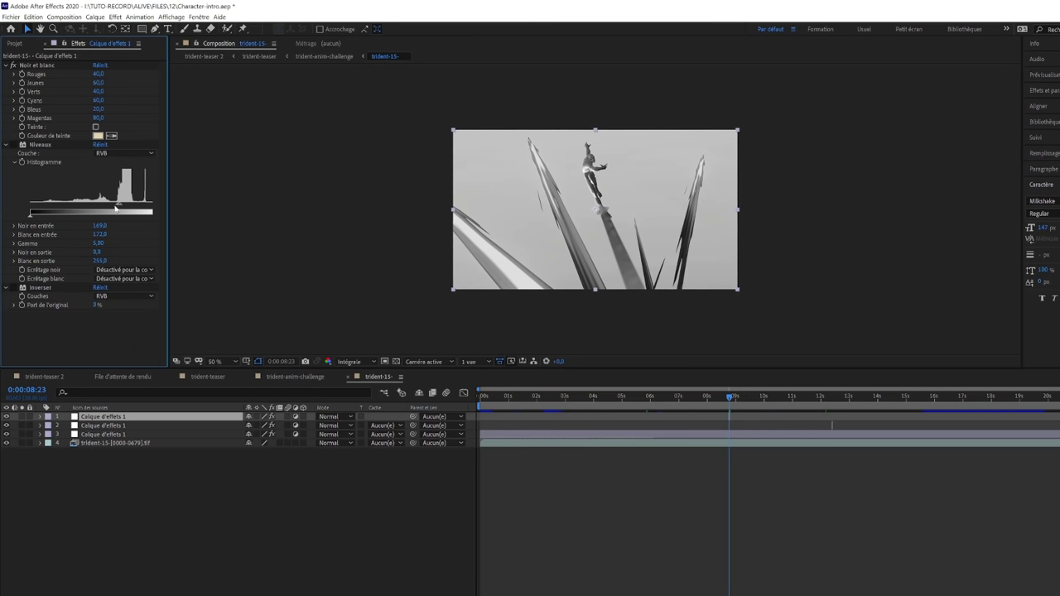
pyautogui.click(13, 145)
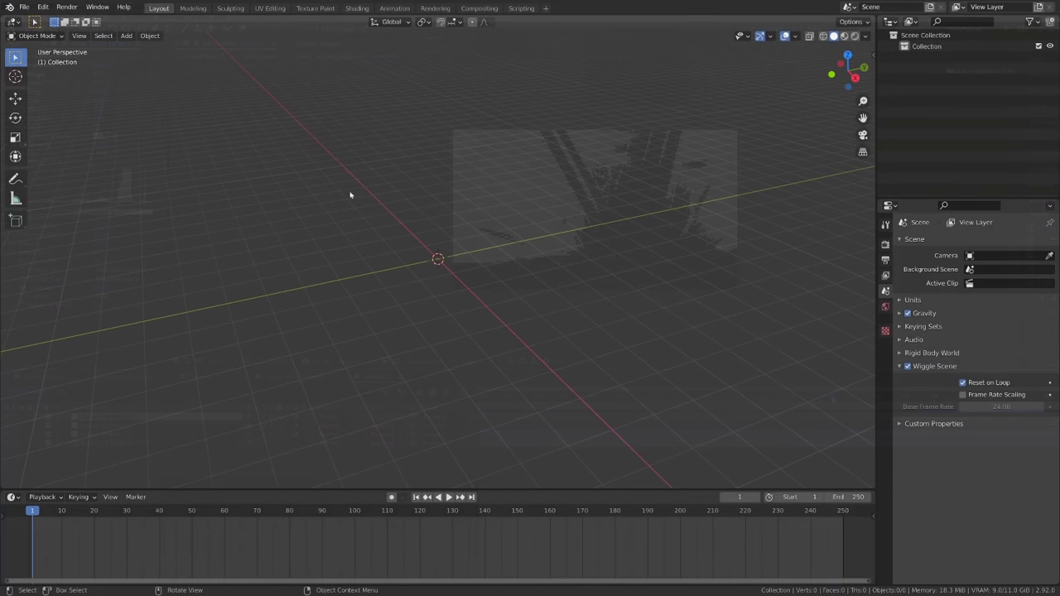
# Step: Switch to Blender and turn the 3D viewport into a Compositor and the enlarged timeline area into an Image Editor
pyautogui.click(13, 22)
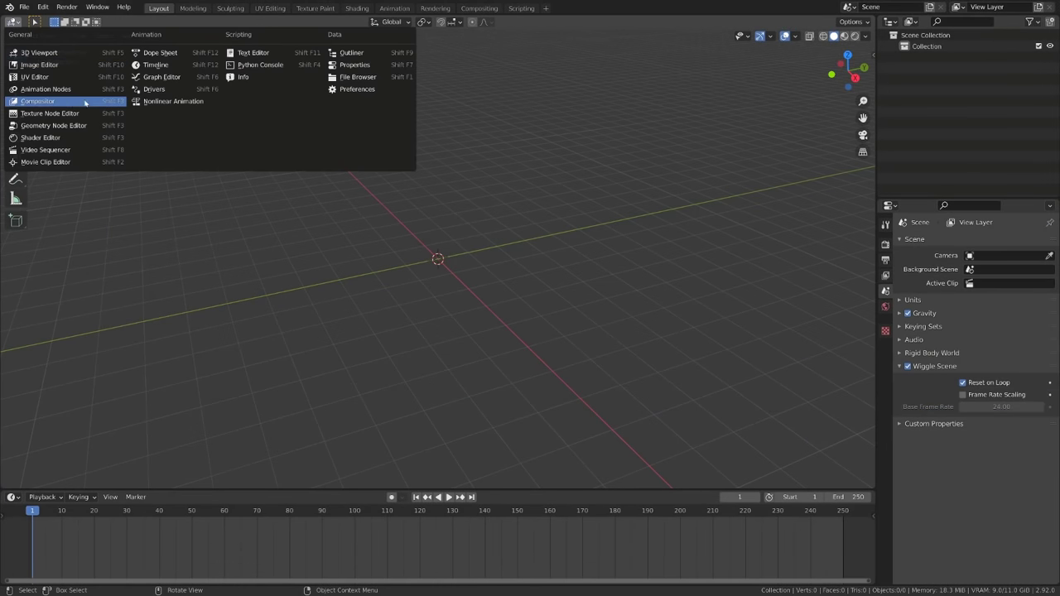
pyautogui.click(40, 101)
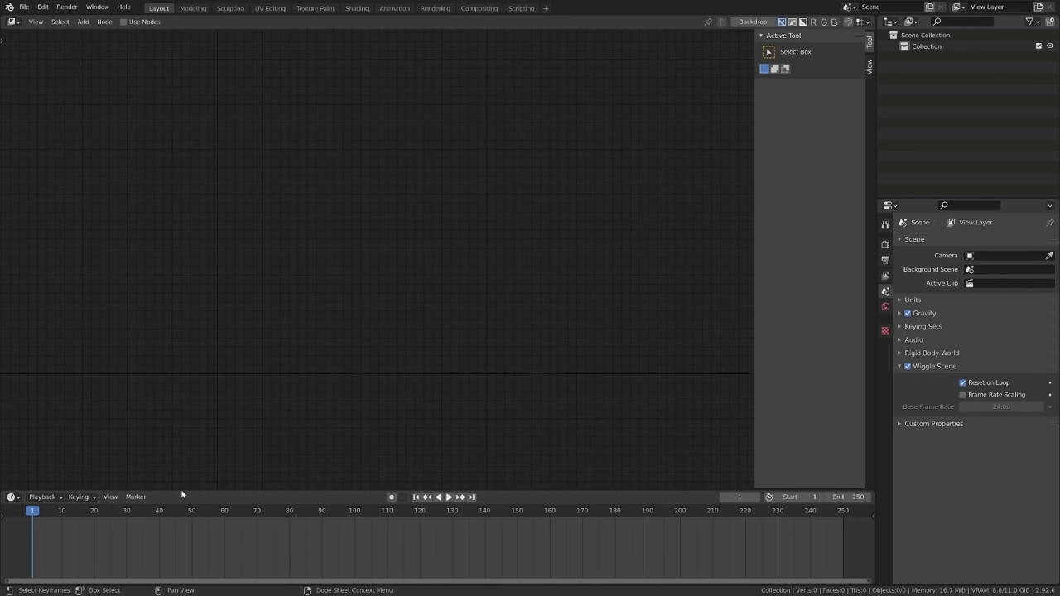
pyautogui.moveTo(181, 490); pyautogui.dragTo(182, 346)
pyautogui.click(13, 352)
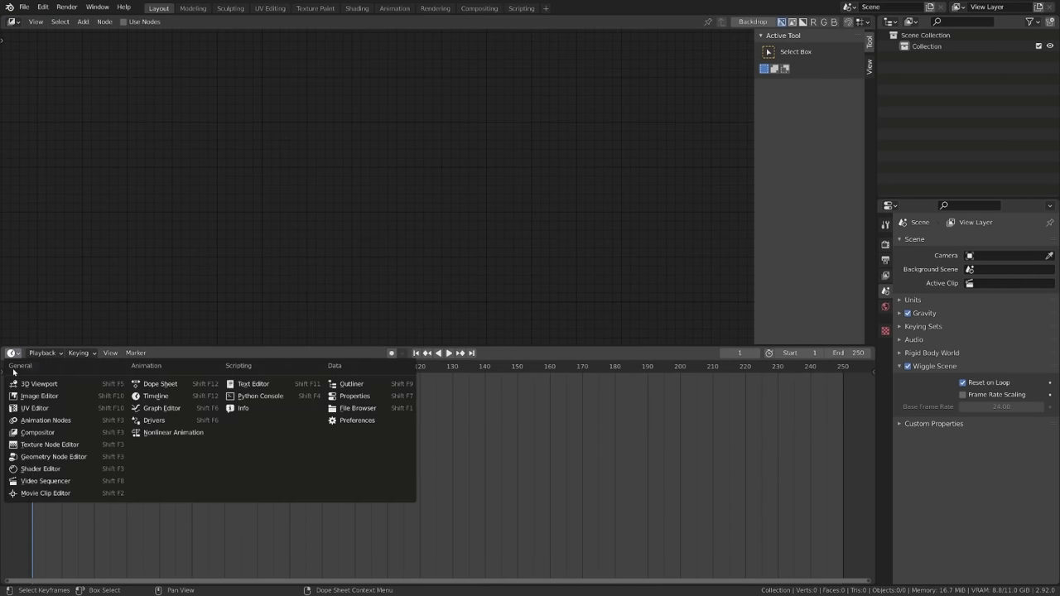
pyautogui.click(39, 396)
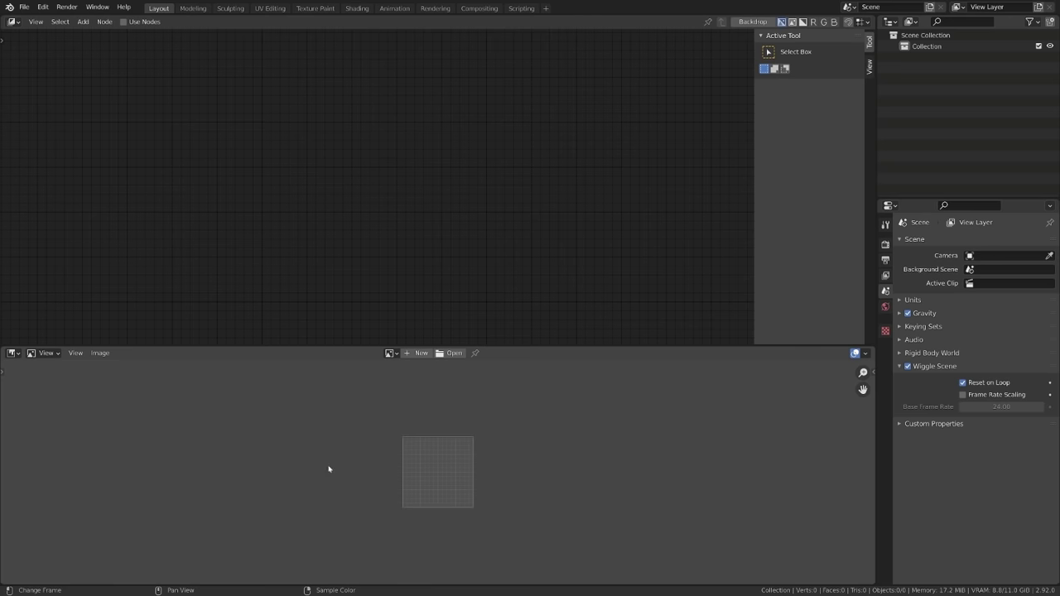
# Step: Load trident-14-0190.tif in the enlarged Image Editor and switch the displayed image to Viewer Node
pyautogui.click(453, 353)
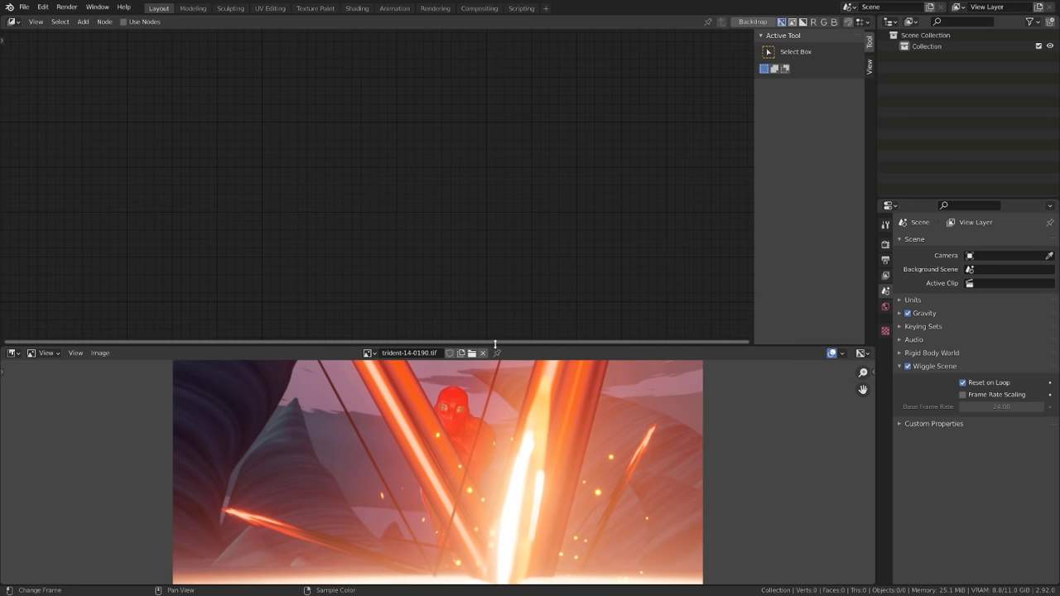
pyautogui.moveTo(495, 338); pyautogui.dragTo(495, 278)
pyautogui.click(368, 287)
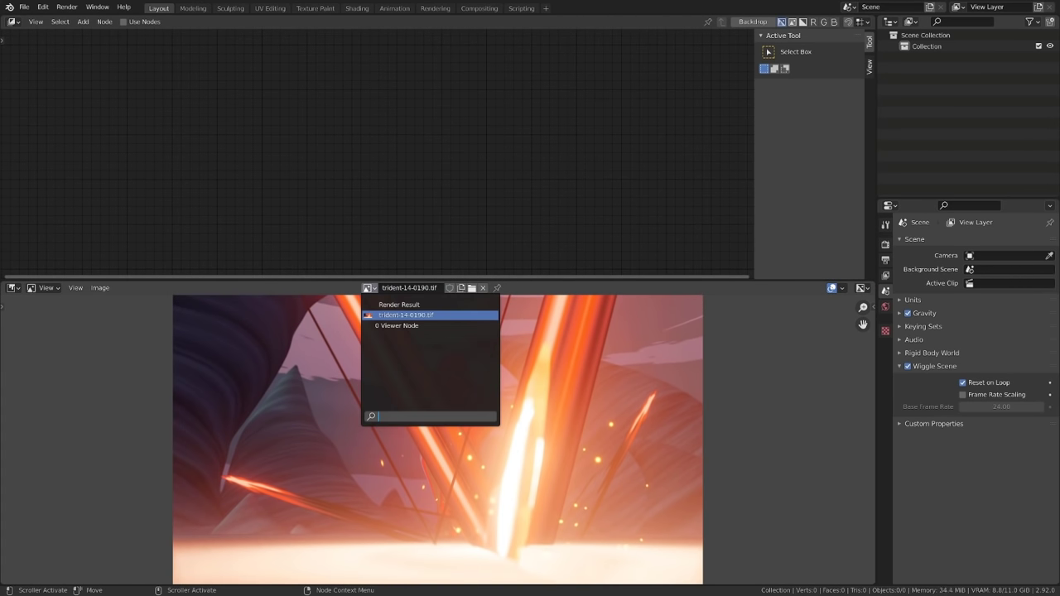
pyautogui.click(415, 329)
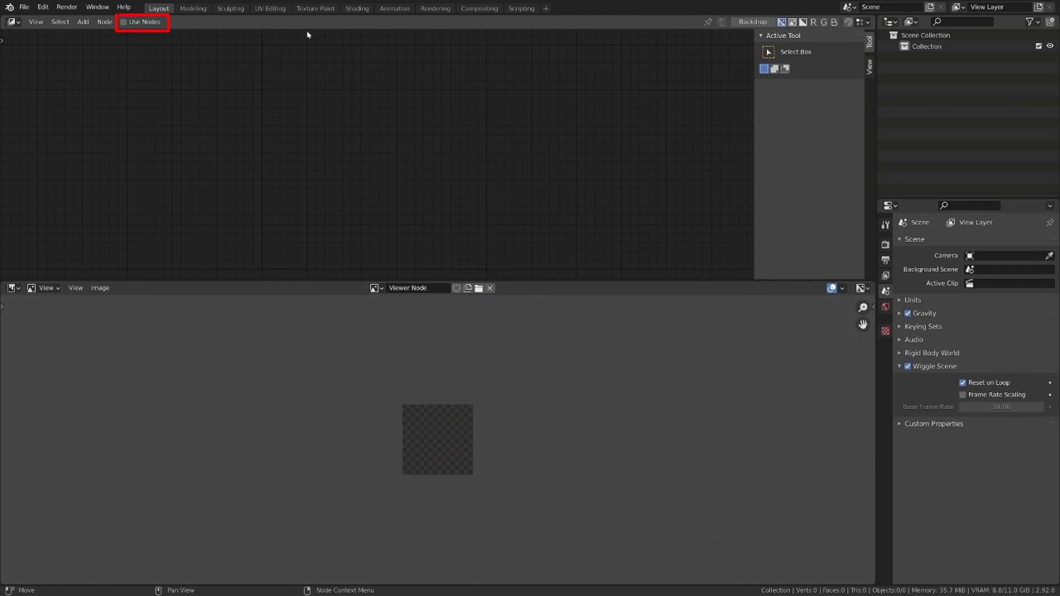
# Step: Enable compositing nodes and move the Render Layers node away from the Composite node
pyautogui.click(125, 22)
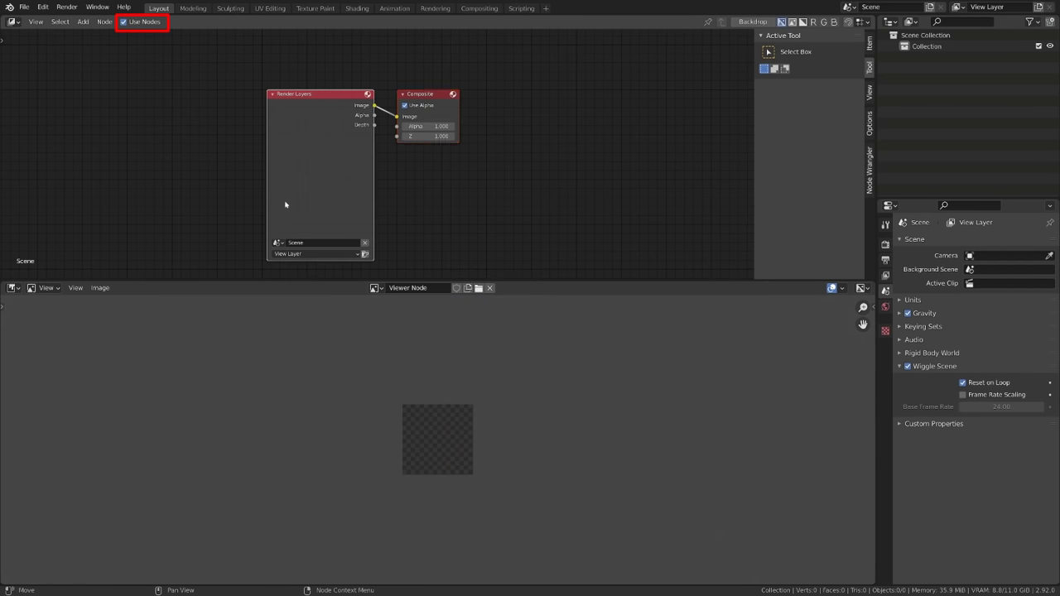
pyautogui.click(284, 254)
pyautogui.moveTo(319, 125); pyautogui.dragTo(131, 166)
# Step: Add an Image node with trident-14-0190.tif to the compositor and connect it to a Viewer node
pyautogui.hotkey('shift', 'a')
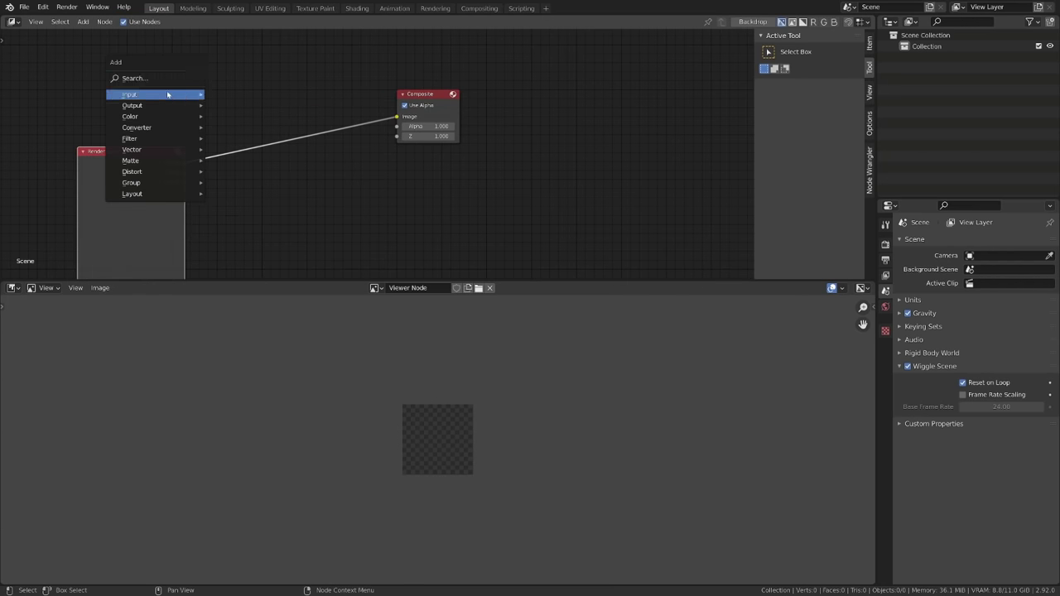
pyautogui.moveTo(166, 95)
pyautogui.click(270, 137)
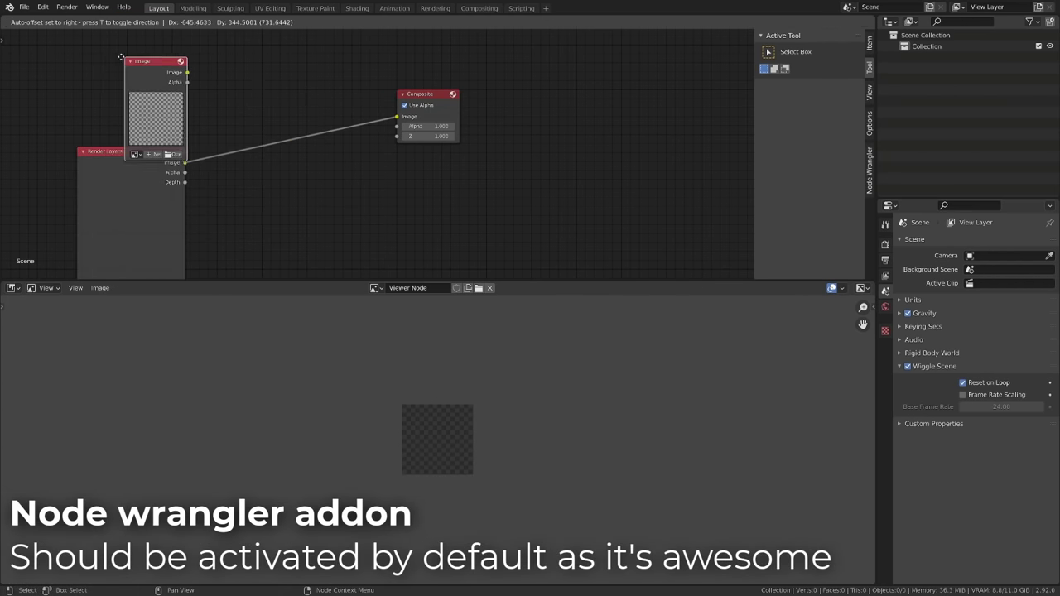
pyautogui.click(109, 137)
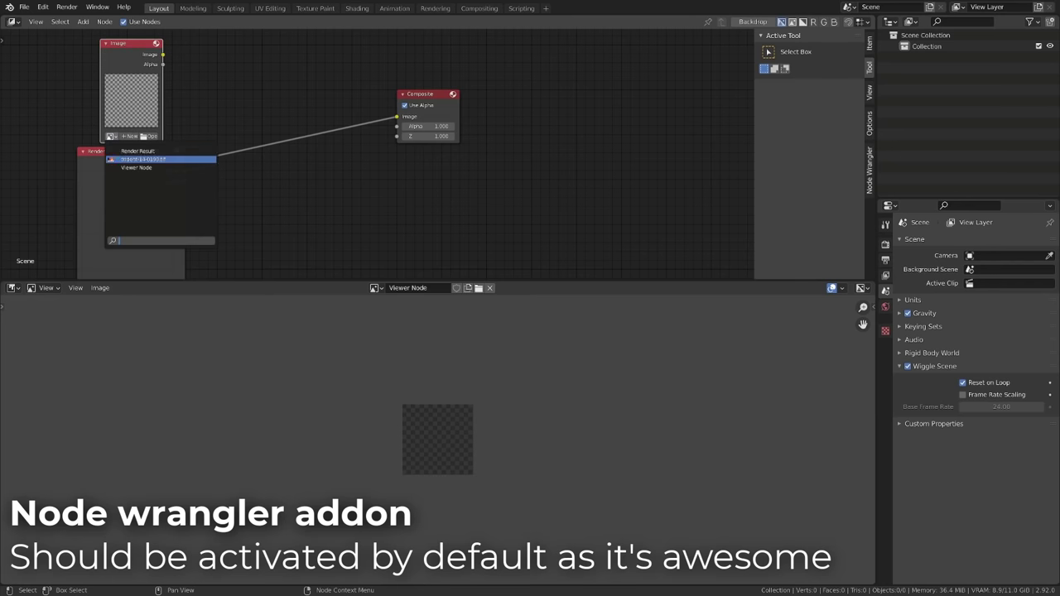
pyautogui.click(137, 155)
pyautogui.keyDown('ctrl'); pyautogui.keyDown('shift'); pyautogui.click(136, 56); pyautogui.keyUp('shift'); pyautogui.keyUp('ctrl')
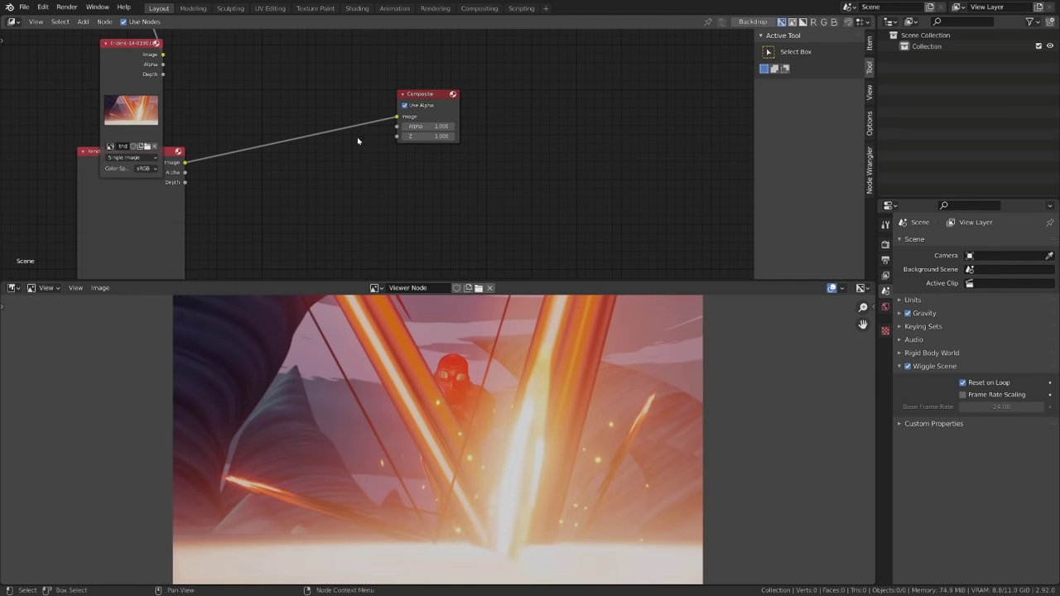
# Step: Rearrange the nodes with the Viewer above the Composite, Render Layers out of the way below, and the Image node set apart
pyautogui.press('Home')
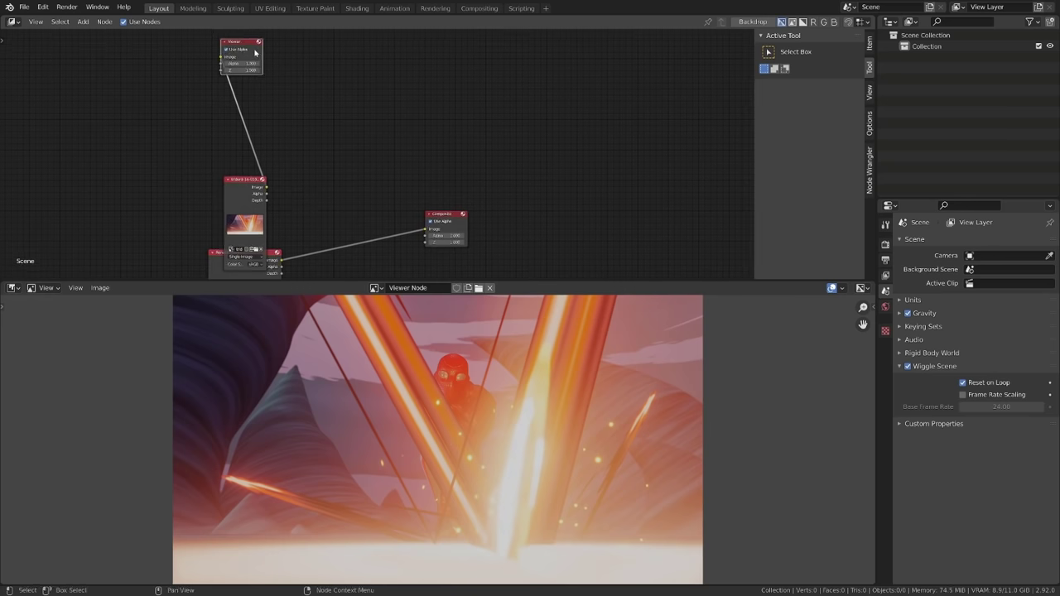
pyautogui.moveTo(255, 52); pyautogui.dragTo(439, 184)
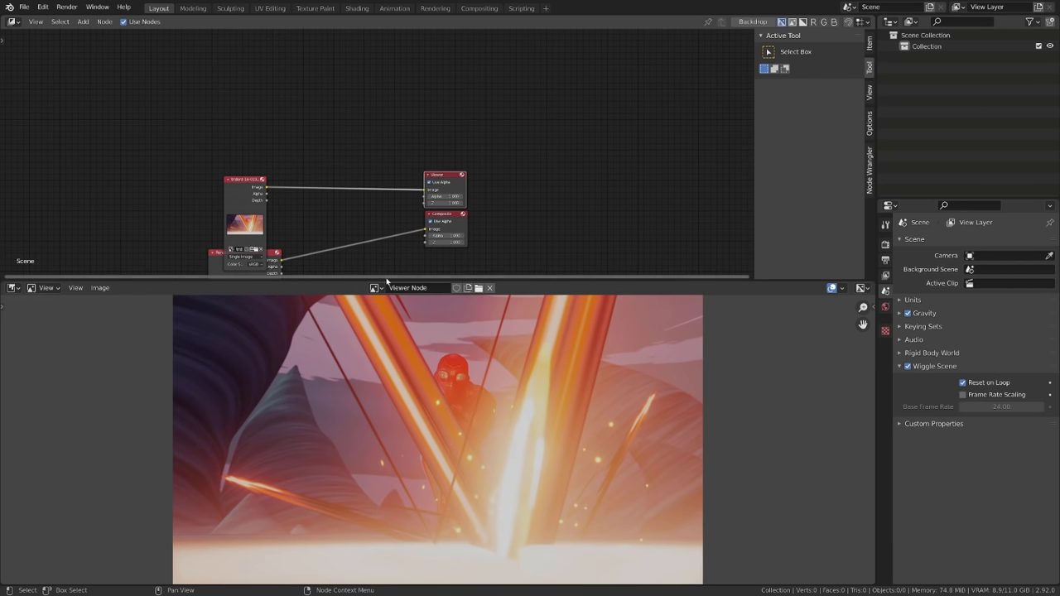
pyautogui.moveTo(386, 283); pyautogui.dragTo(390, 326)
pyautogui.moveTo(405, 296); pyautogui.dragTo(441, 196, button='middle')
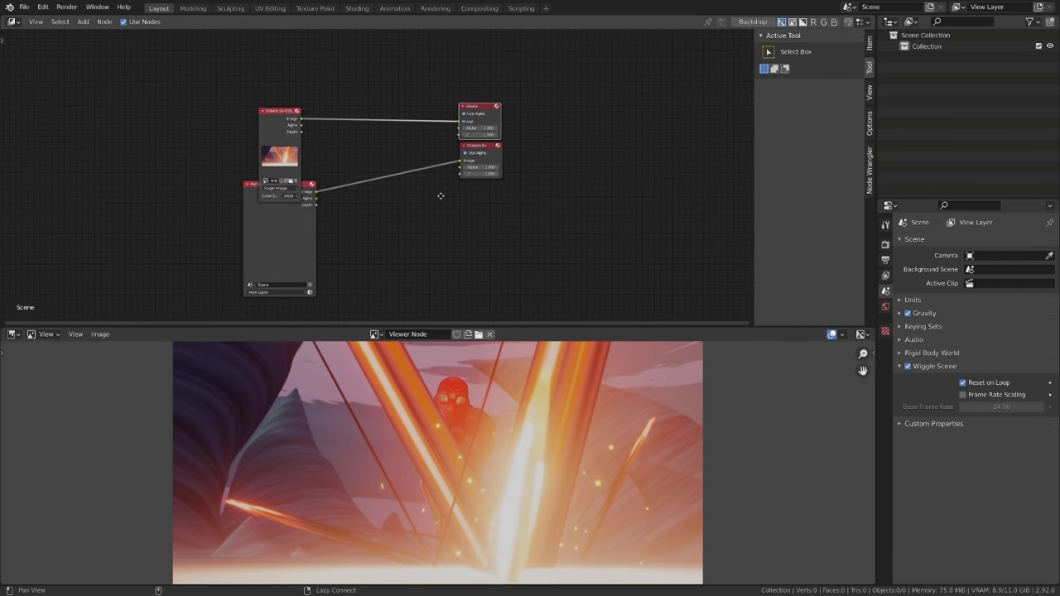
pyautogui.scroll(1, 367, 204)
pyautogui.moveTo(293, 188); pyautogui.dragTo(411, 273)
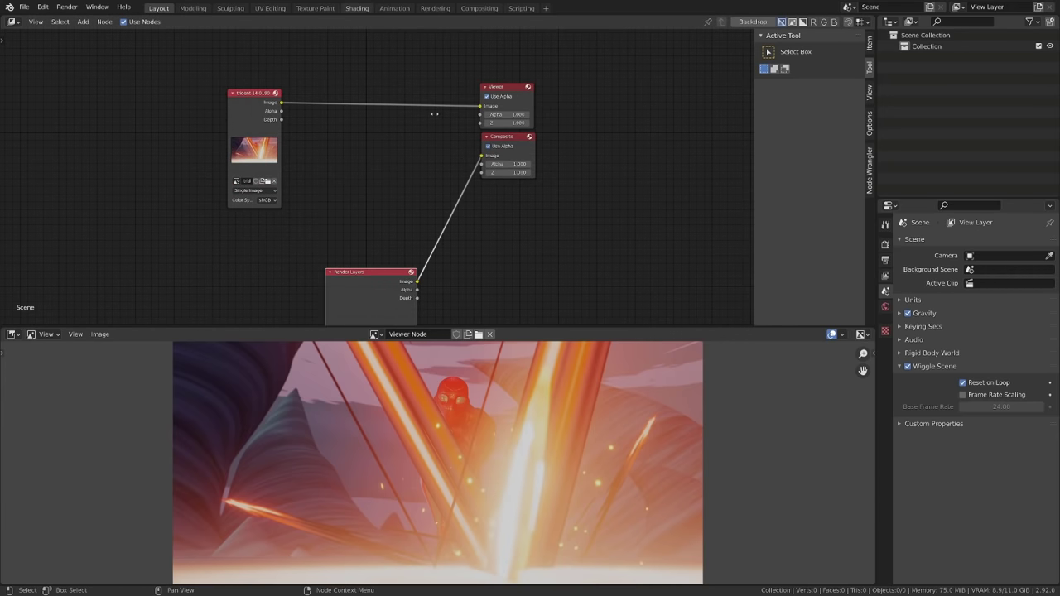
pyautogui.moveTo(386, 127); pyautogui.dragTo(443, 197, button='middle')
pyautogui.moveTo(320, 168); pyautogui.dragTo(275, 159)
pyautogui.scroll(5, 303, 177)
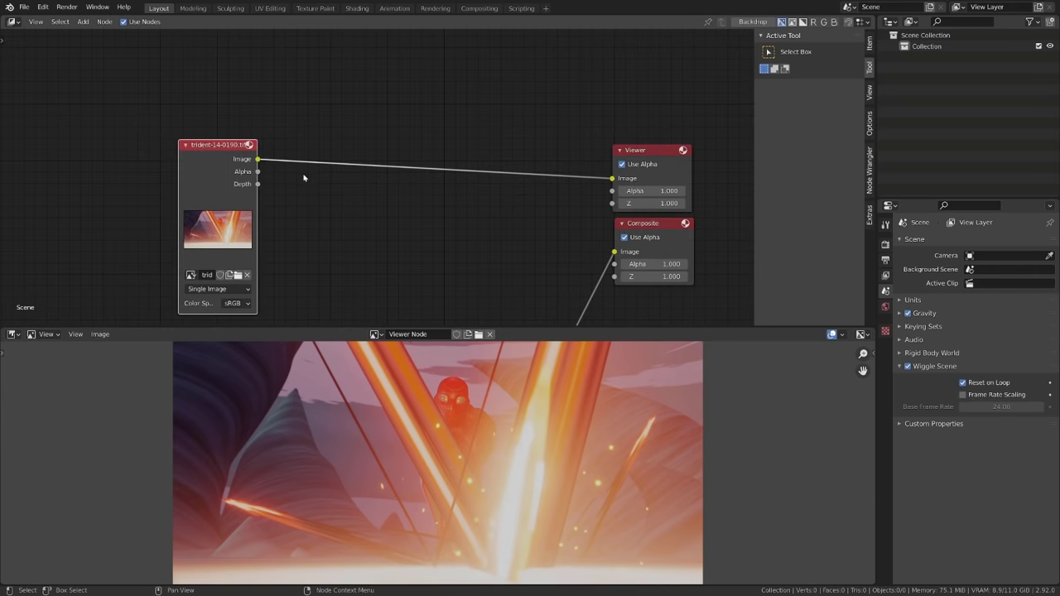
# Step: Insert a ColorRamp node on the link between the Image node and the Viewer
pyautogui.scroll(1, 304, 177)
pyautogui.hotkey('shift', 'a')
pyautogui.moveTo(308, 173)
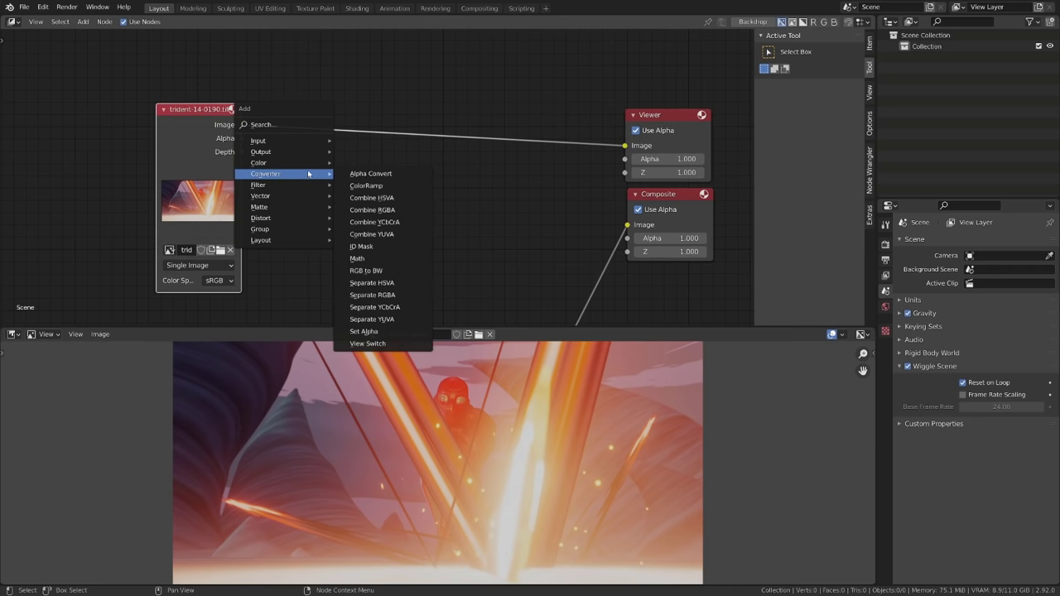
pyautogui.click(406, 185)
pyautogui.click(366, 124)
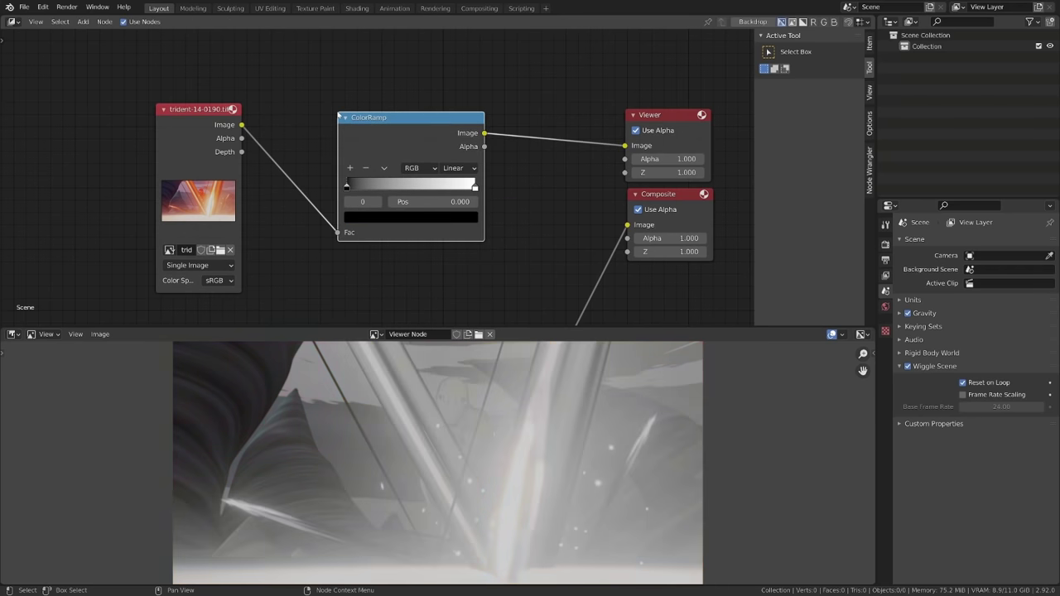
# Step: Set the ColorRamp interpolation to Constant and reposition its stops so white comes first and black starts at 0.320
pyautogui.click(457, 168)
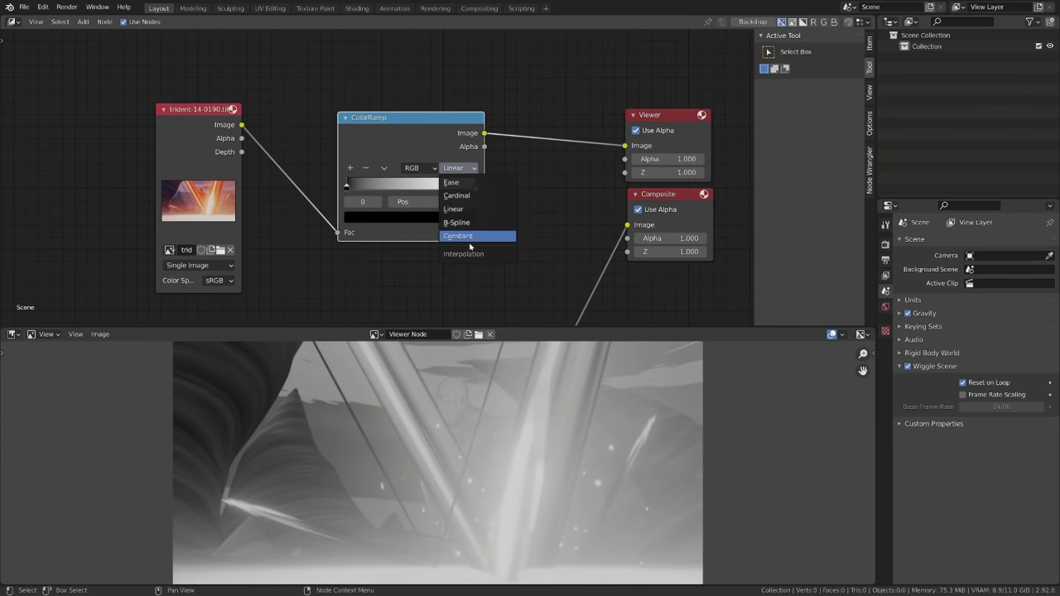
pyautogui.click(460, 237)
pyautogui.moveTo(475, 189); pyautogui.dragTo(421, 188)
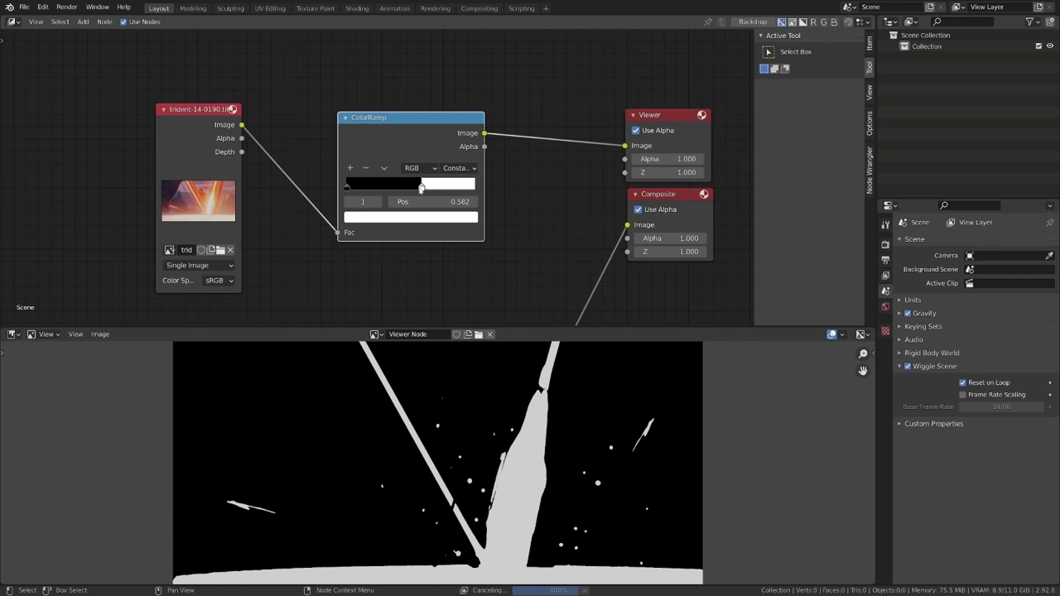
pyautogui.moveTo(348, 188); pyautogui.dragTo(387, 192)
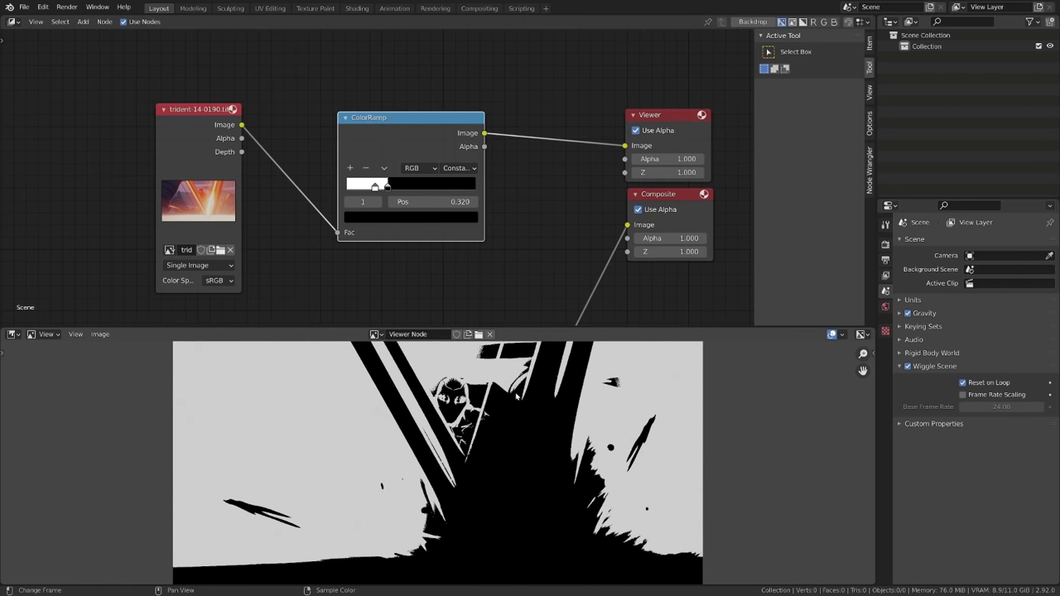
pyautogui.scroll(-3, 479, 453)
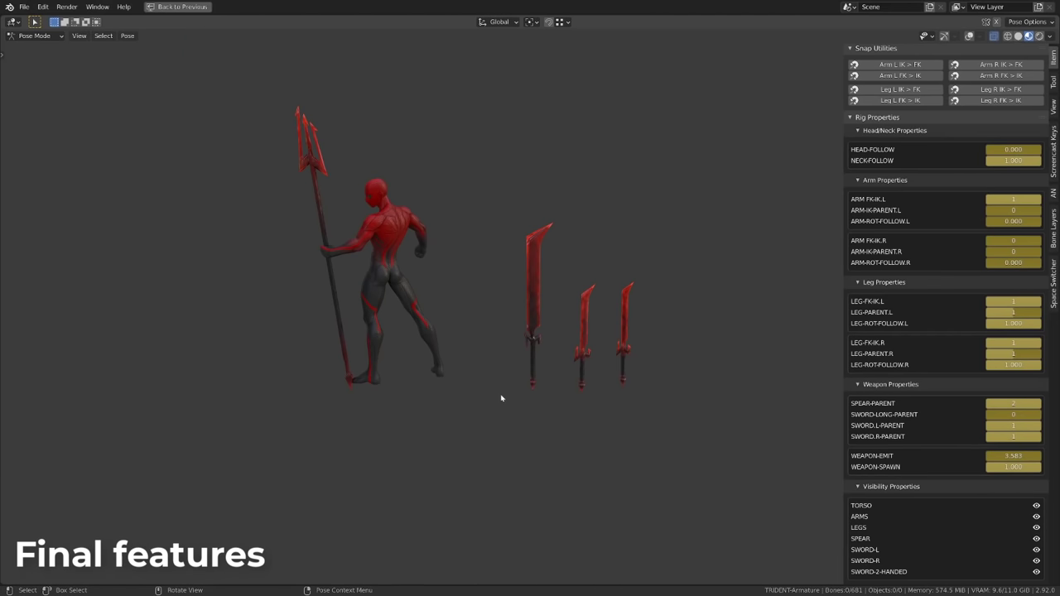
# Step: Try raising the rig's WEAPON-EMIT property to 9.711 with the character and all weapons in view
pyautogui.scroll(-3, 500, 395)
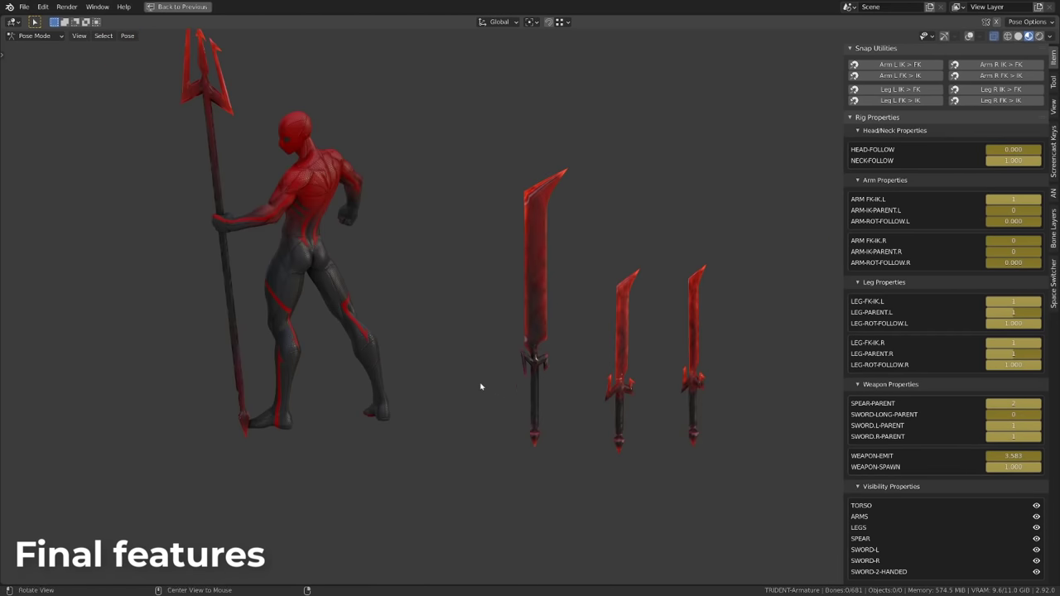
pyautogui.moveTo(480, 383); pyautogui.dragTo(482, 353, button='middle')
pyautogui.keyDown('shift'); pyautogui.moveTo(461, 424); pyautogui.dragTo(463, 355, button='middle'); pyautogui.keyUp('shift')
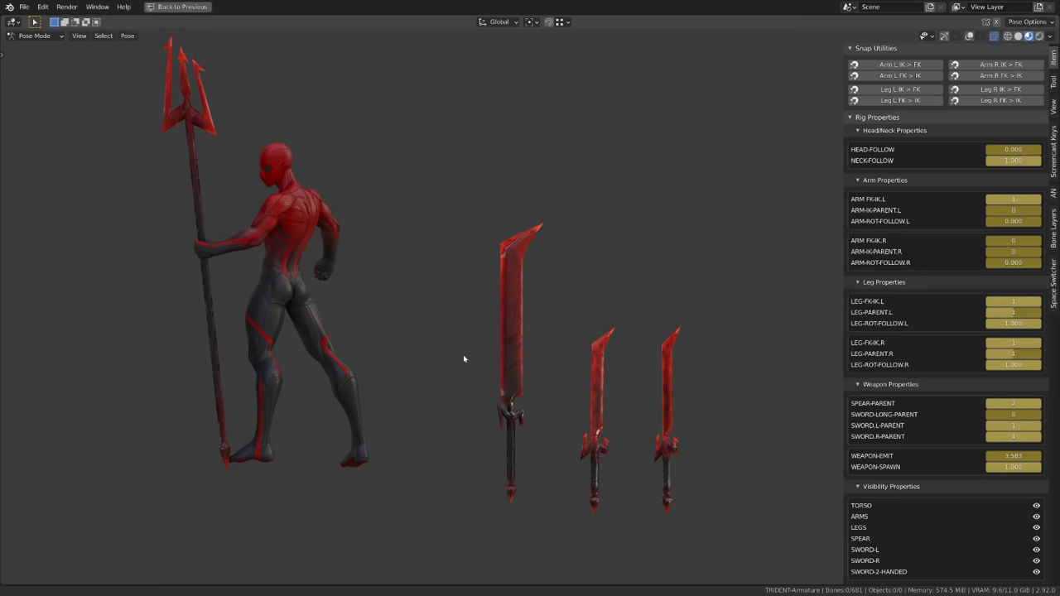
pyautogui.moveTo(1013, 455); pyautogui.dragTo(1040, 455)
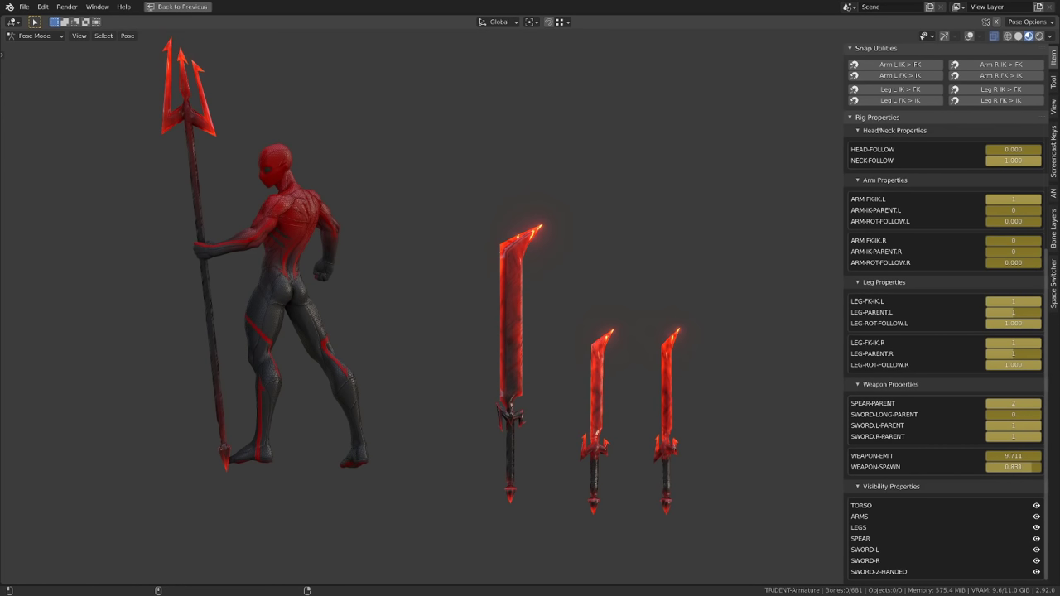
# Step: Try lower values of WEAPON-SPAWN, return it to 1.000, and set WEAPON-EMIT to 4
pyautogui.moveTo(1014, 466)
pyautogui.mouseDown()
pyautogui.moveTo(966, 466)
pyautogui.moveTo(1013, 466)
pyautogui.mouseUp()
pyautogui.write('4')
pyautogui.press('Return')
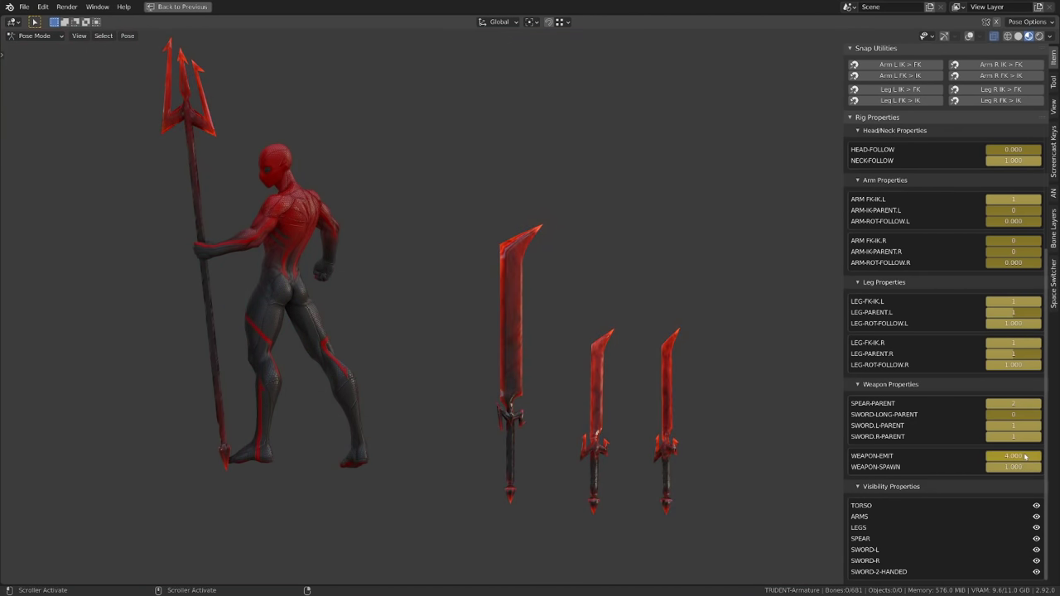
pyautogui.scroll(5, 619, 310)
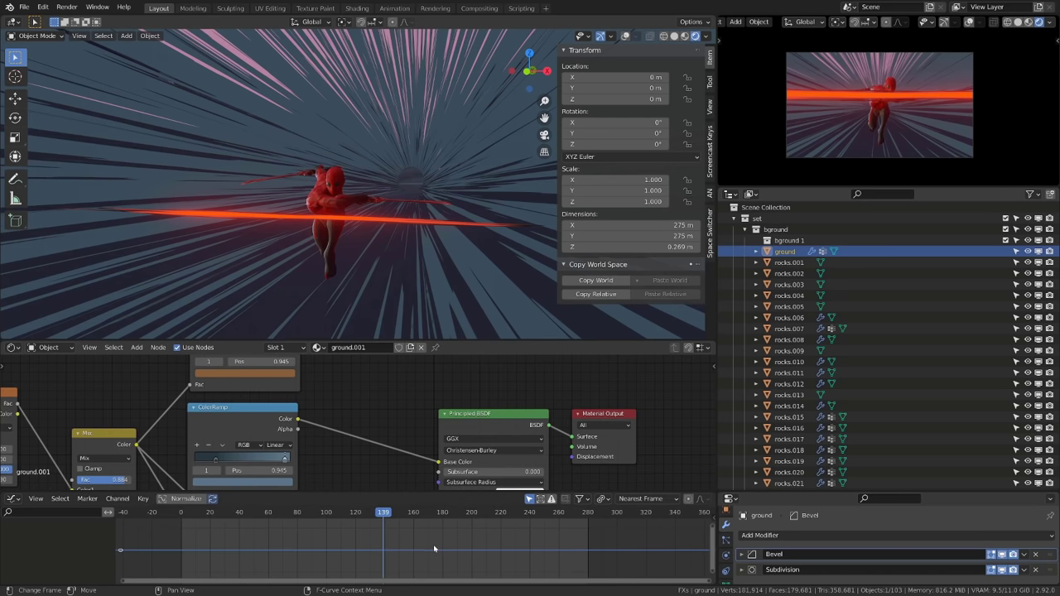
# Step: Advance frame by frame through the sword slash and spear shots, and play the animation to examine the effects in motion
pyautogui.press('Right')
pyautogui.press('Right')
pyautogui.press('Right')
pyautogui.press('Right')
pyautogui.press('Right')
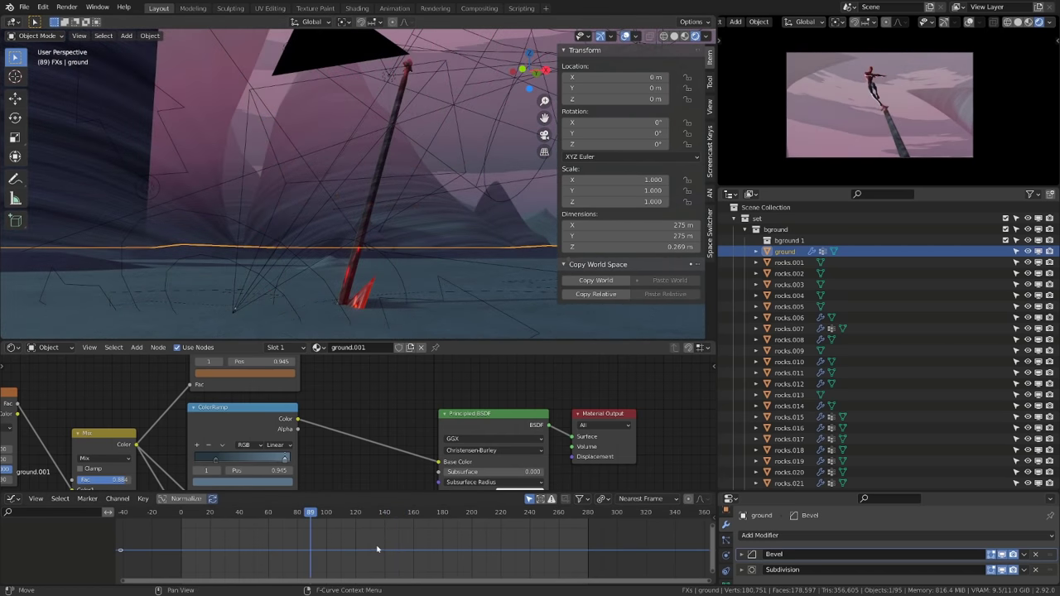
pyautogui.press('Right')
pyautogui.press('space')
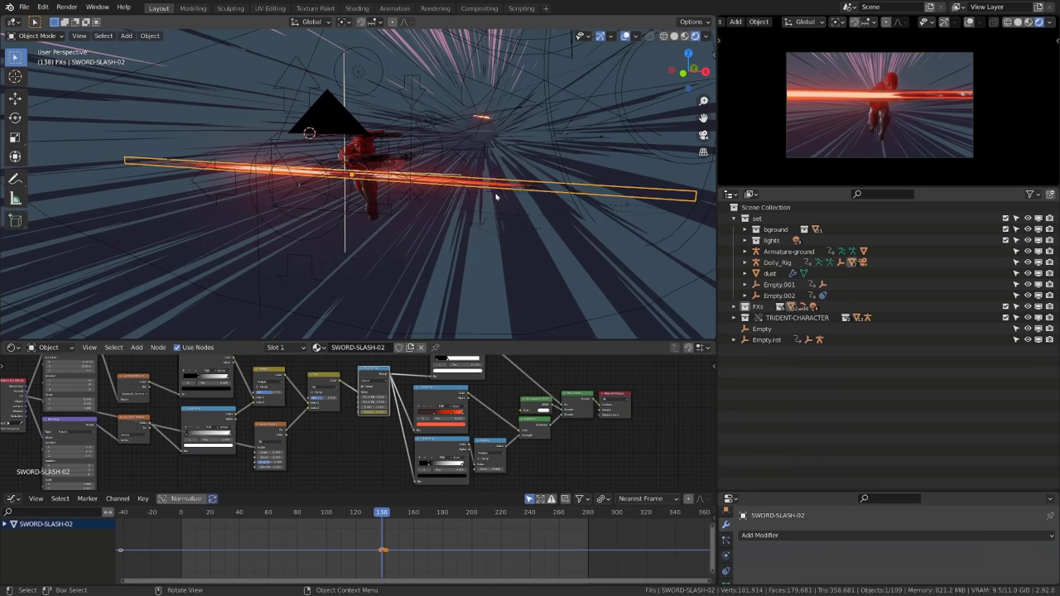
# Step: Step back and forth between frames 137 and 142 to examine how the SWORD-SLASH-02 effect appears and fades around the character
pyautogui.press('Left')
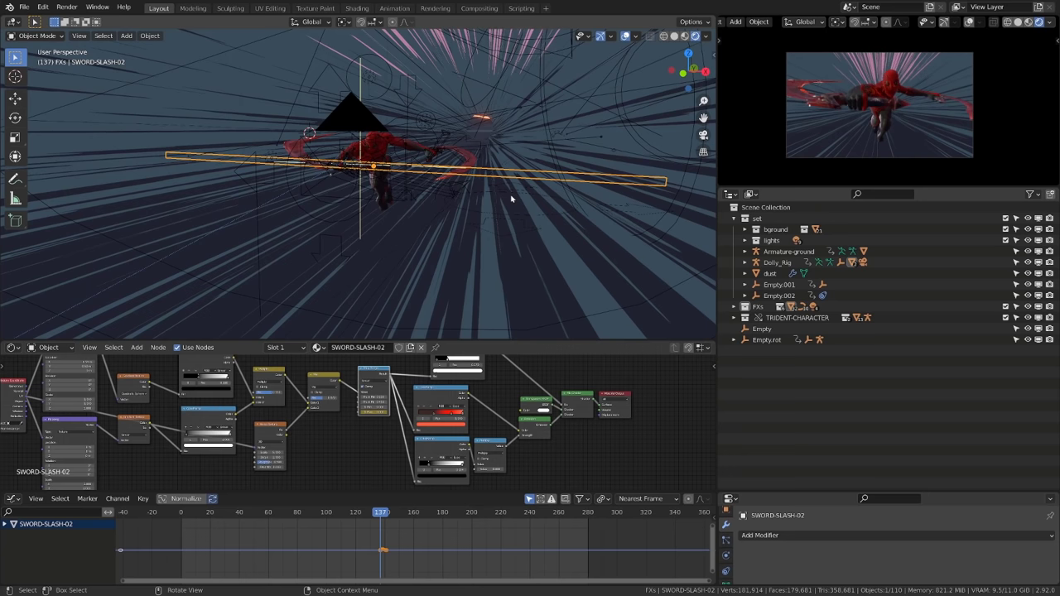
pyautogui.press('Right')
pyautogui.press('Right')
pyautogui.press('Right')
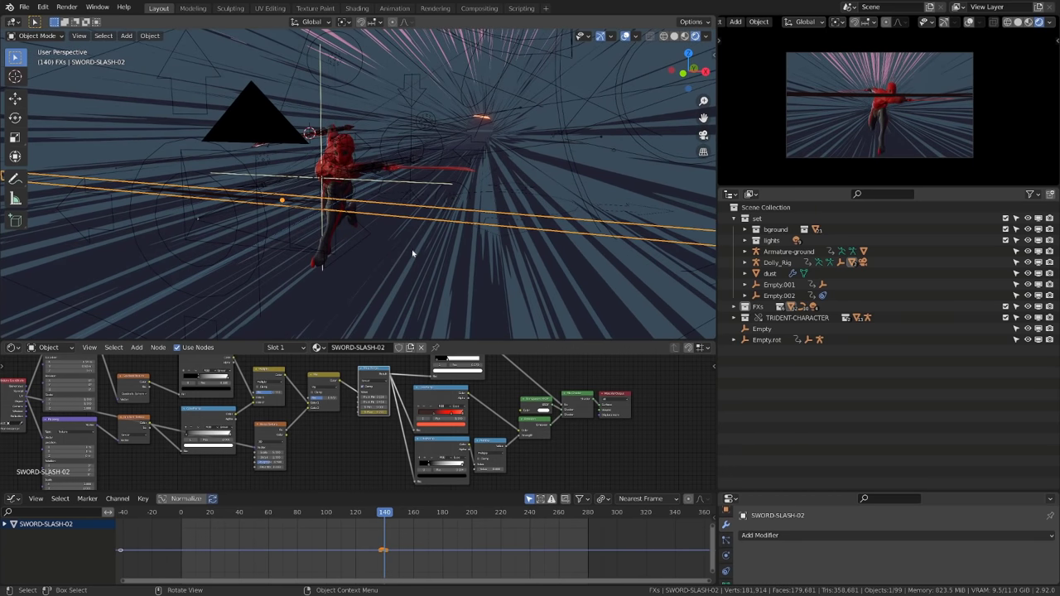
pyautogui.press('Left')
pyautogui.press('Left')
pyautogui.press('Left')
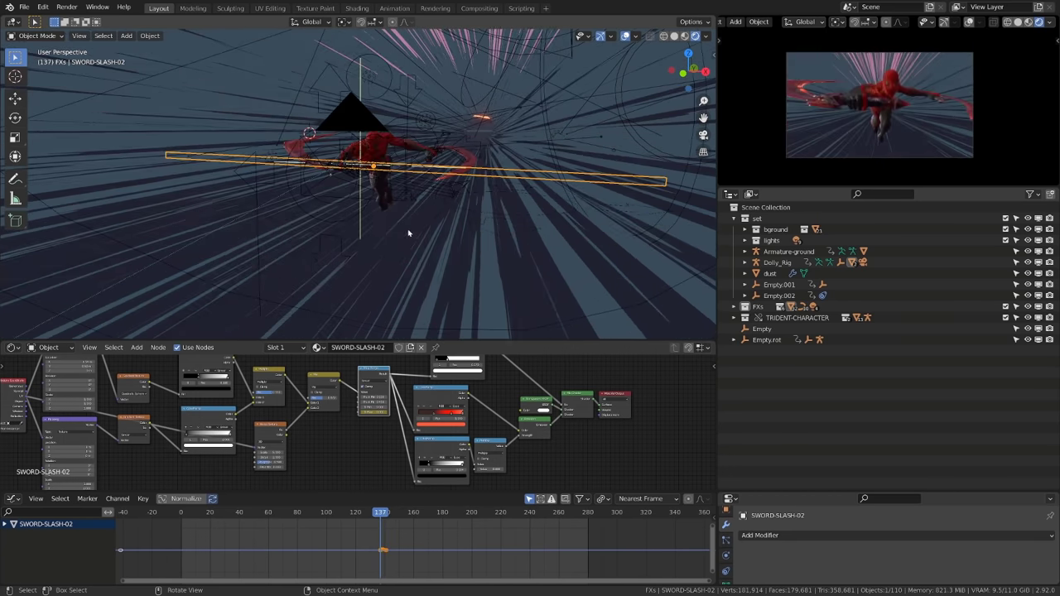
pyautogui.press('Right')
pyautogui.press('Right')
pyautogui.press('Right')
pyautogui.press('Right')
pyautogui.press('Right')
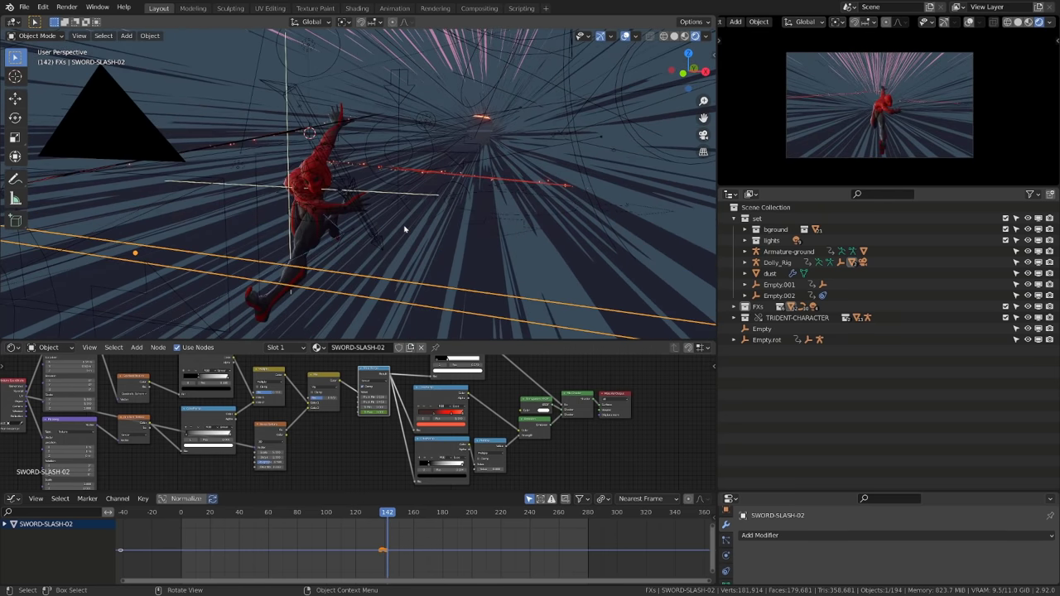